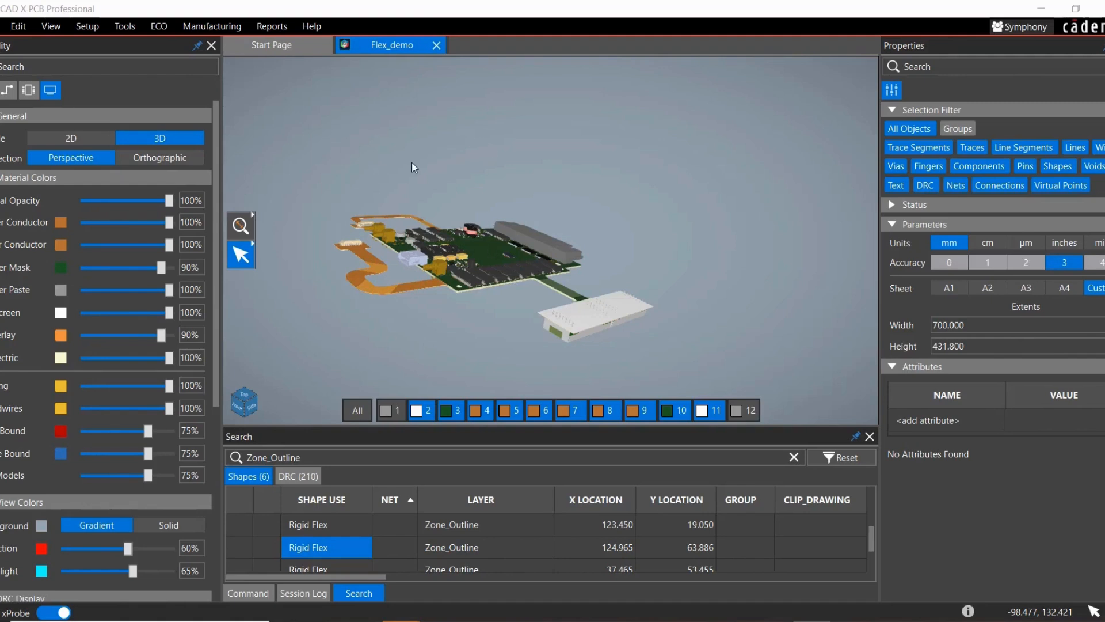
- Switch the board display to 2D and bring the FLEX1 tail beside the main board into view
click(71, 140)
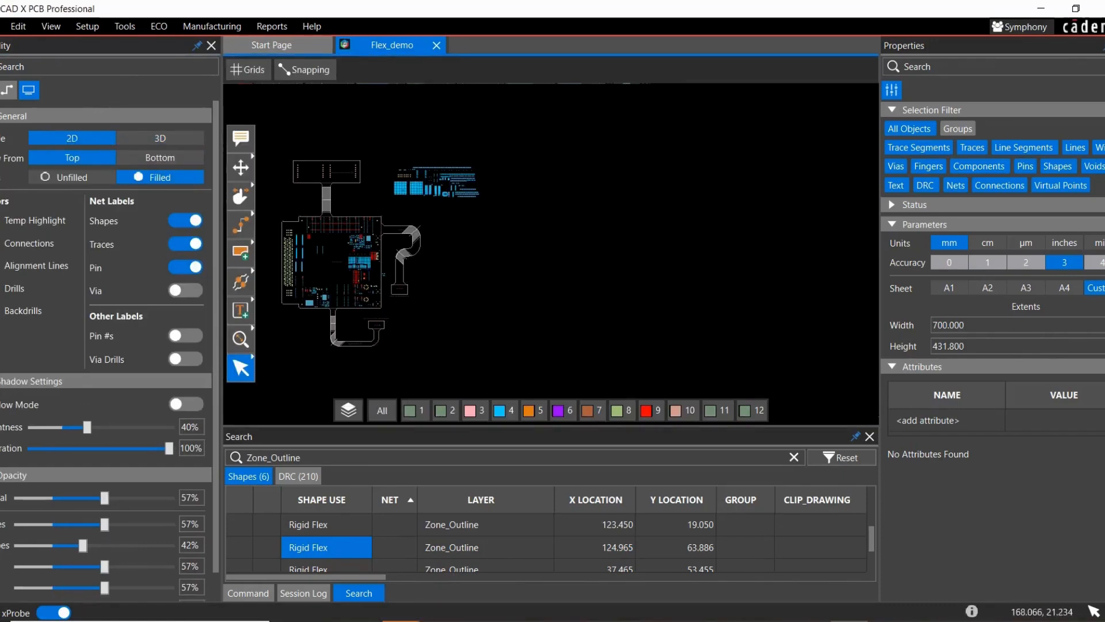
scroll(303, 228, up, 2)
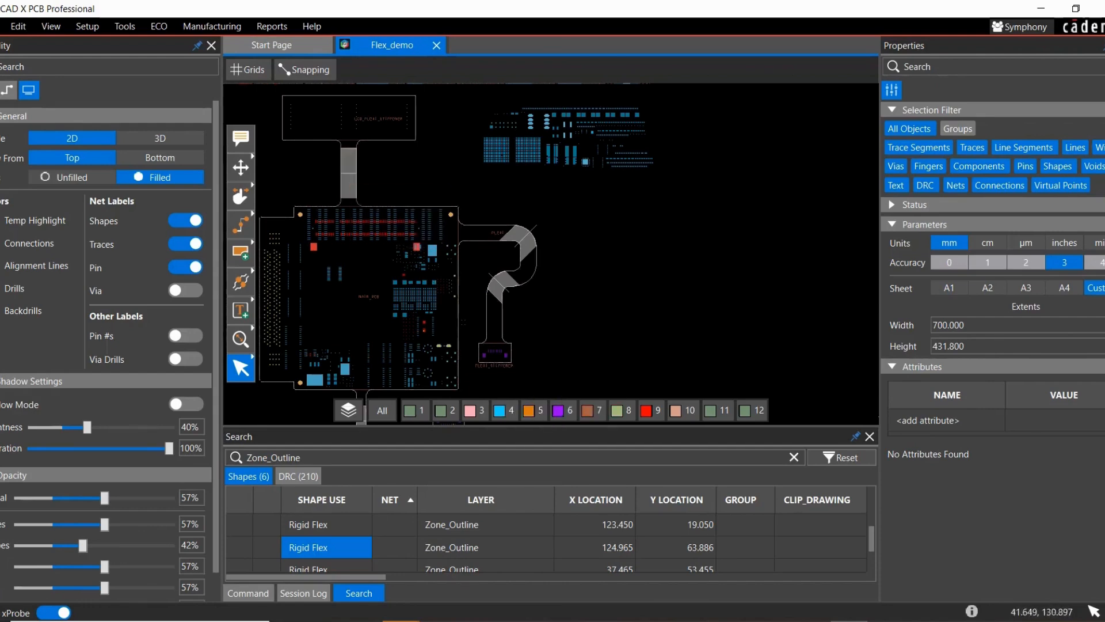
scroll(351, 187, up, 3)
scroll(353, 193, down, 2)
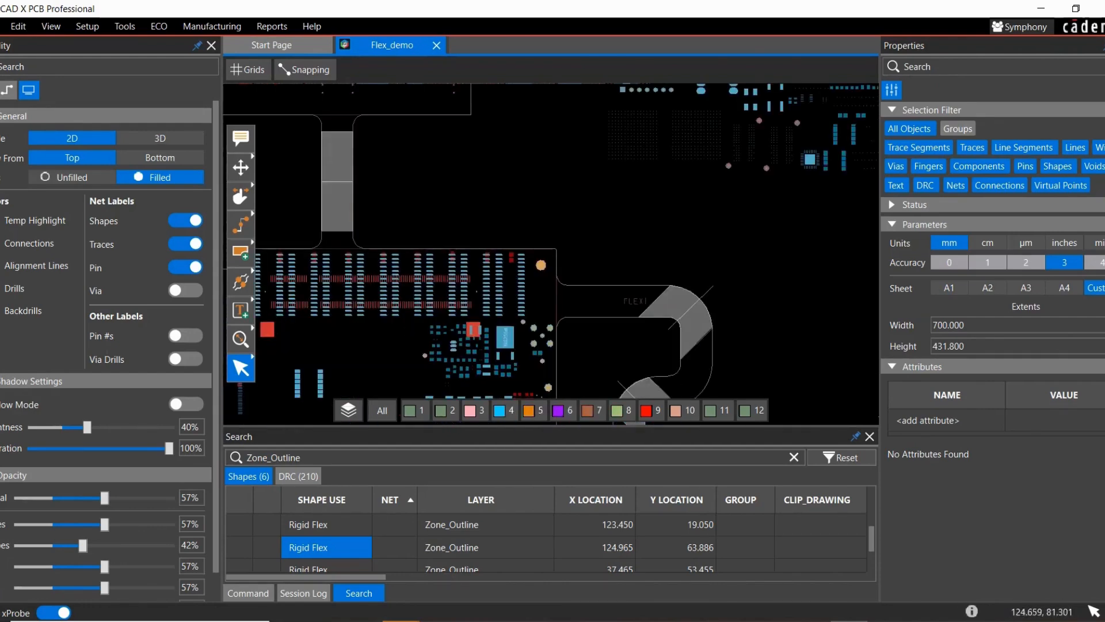
middle_drag(640, 332, 639, 268)
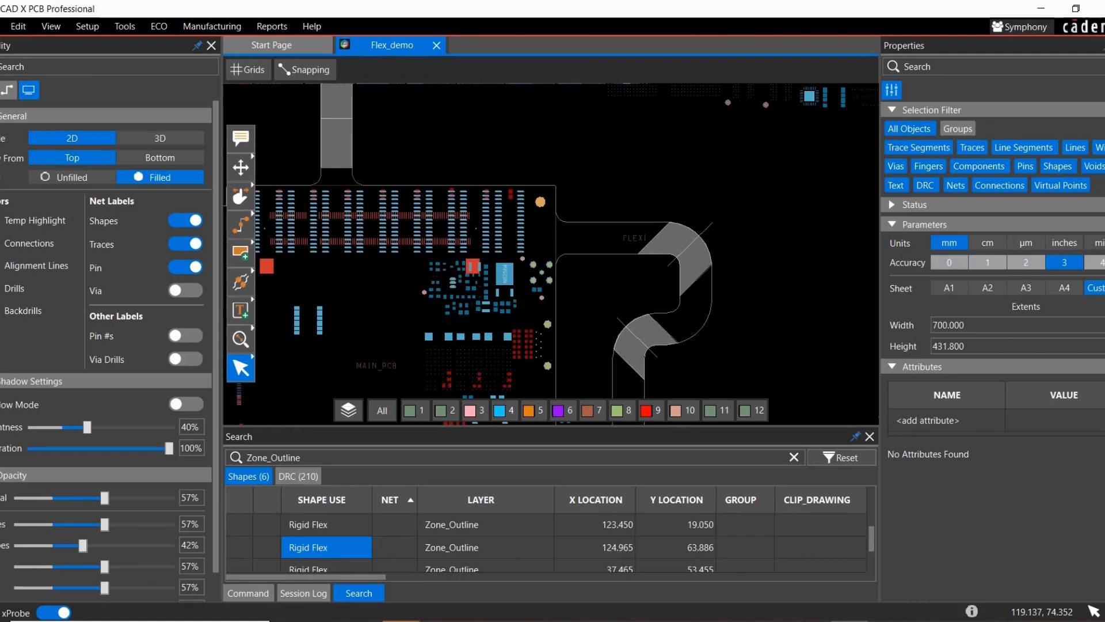
- Open the Cross-section Editor and enlarge its window to show more of the layer table
click(161, 26)
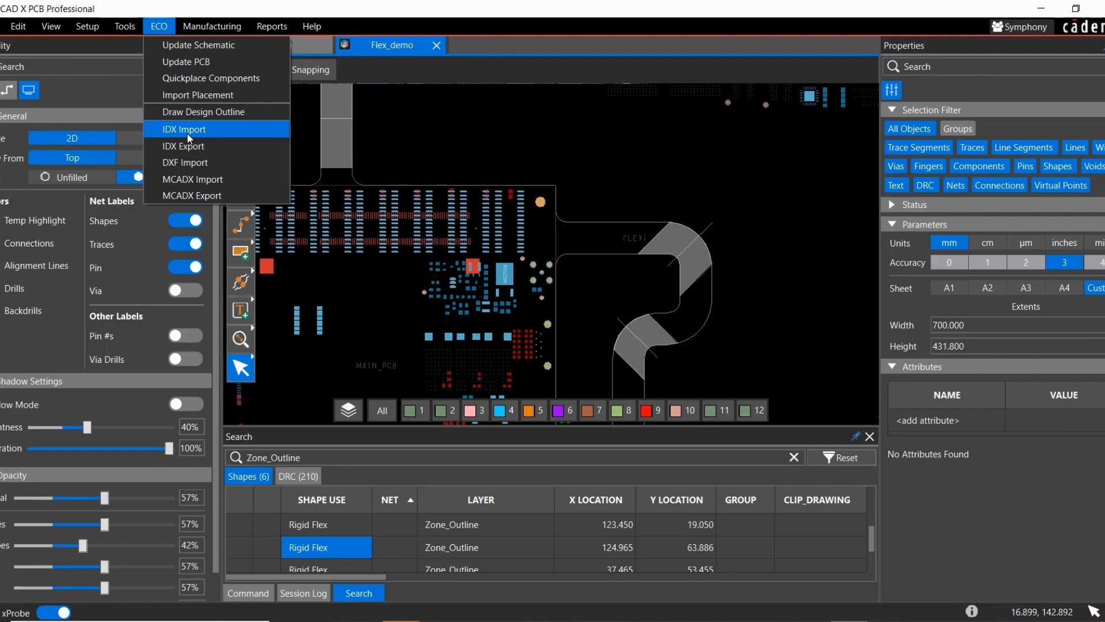
click(663, 175)
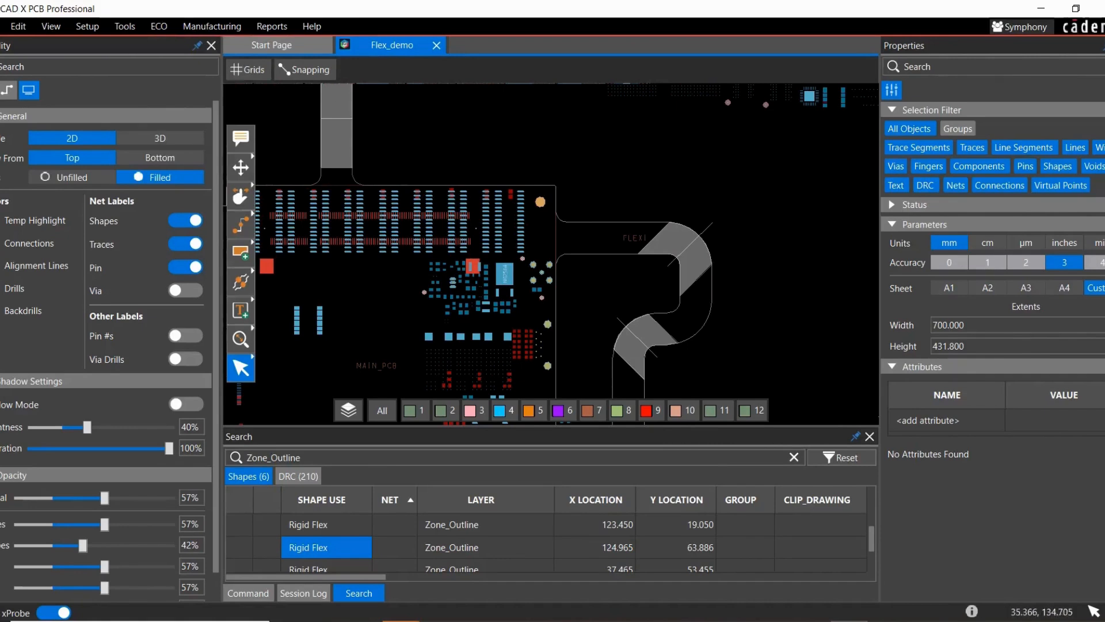
click(125, 26)
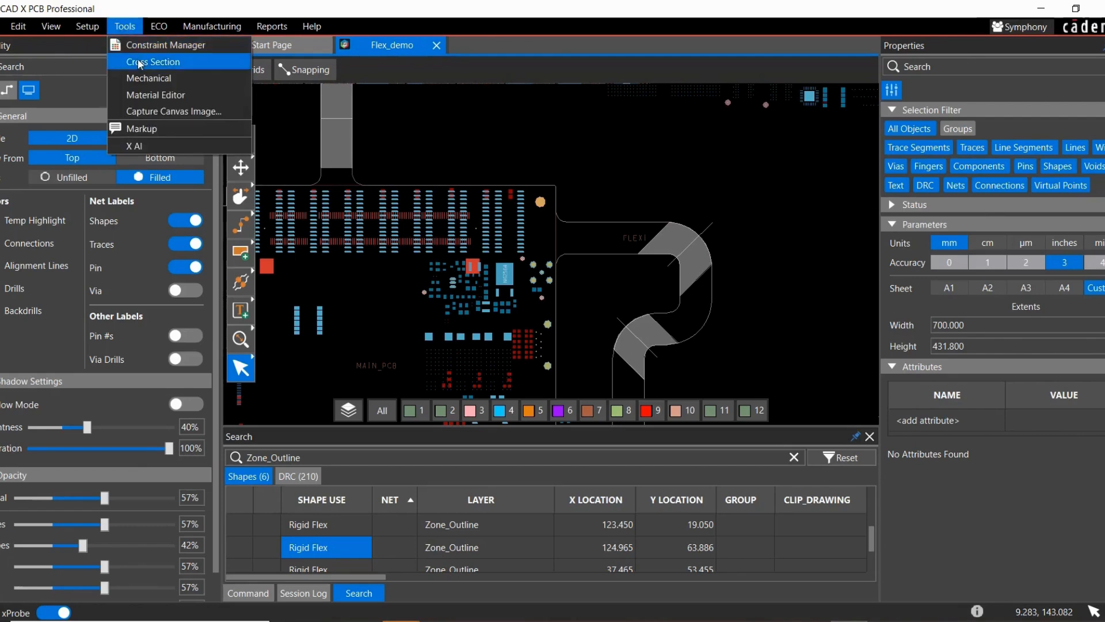
click(167, 64)
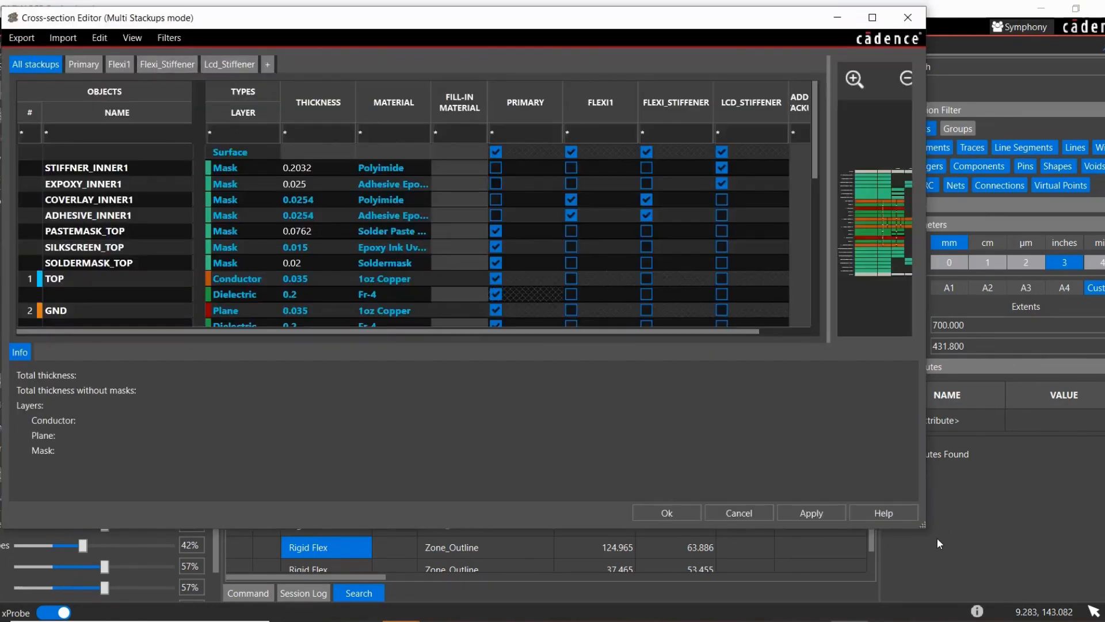
drag(926, 524, 1085, 588)
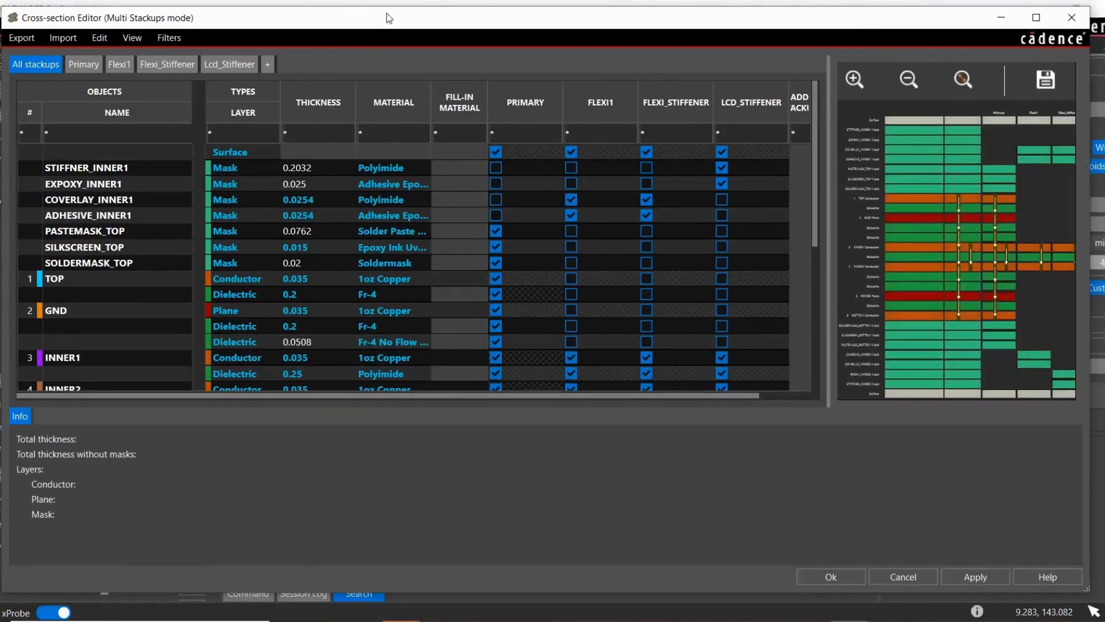
drag(388, 18, 372, 21)
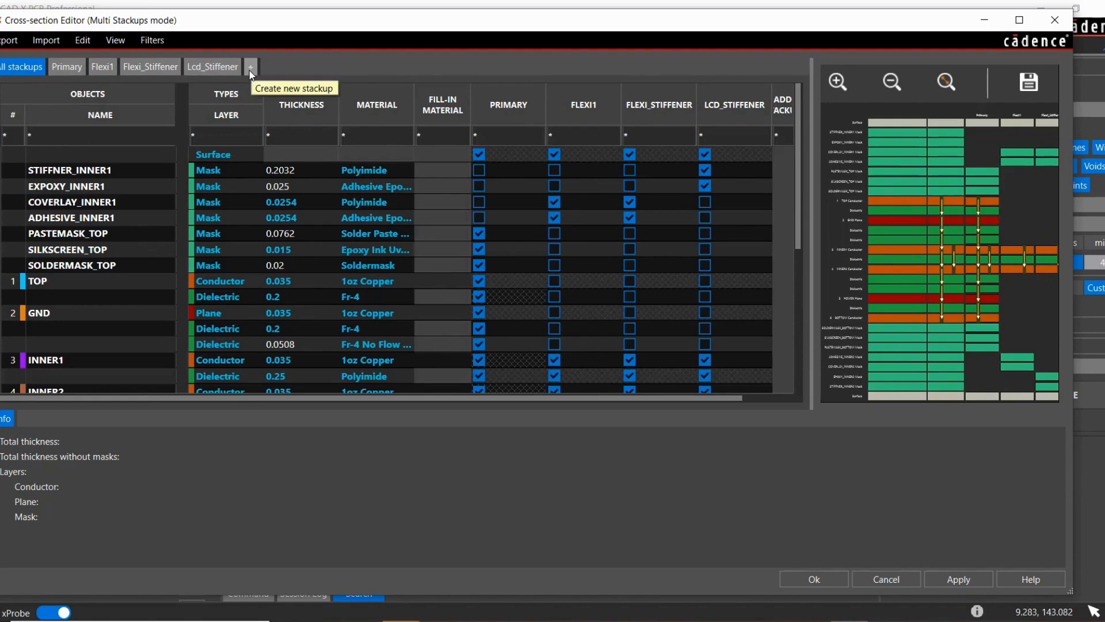
- Review the layers of the Primary, Flexi1, Flexi_Stiffener and Lcd_Stiffener stackups and check the board layout behind the editor
click(64, 68)
click(102, 67)
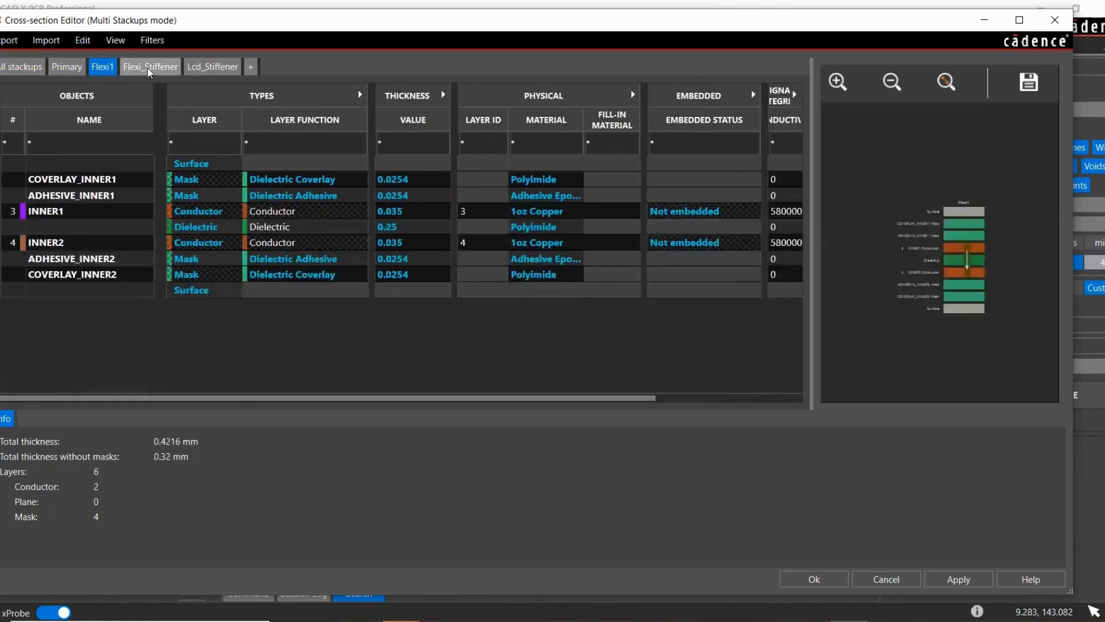
click(150, 66)
click(212, 67)
click(70, 68)
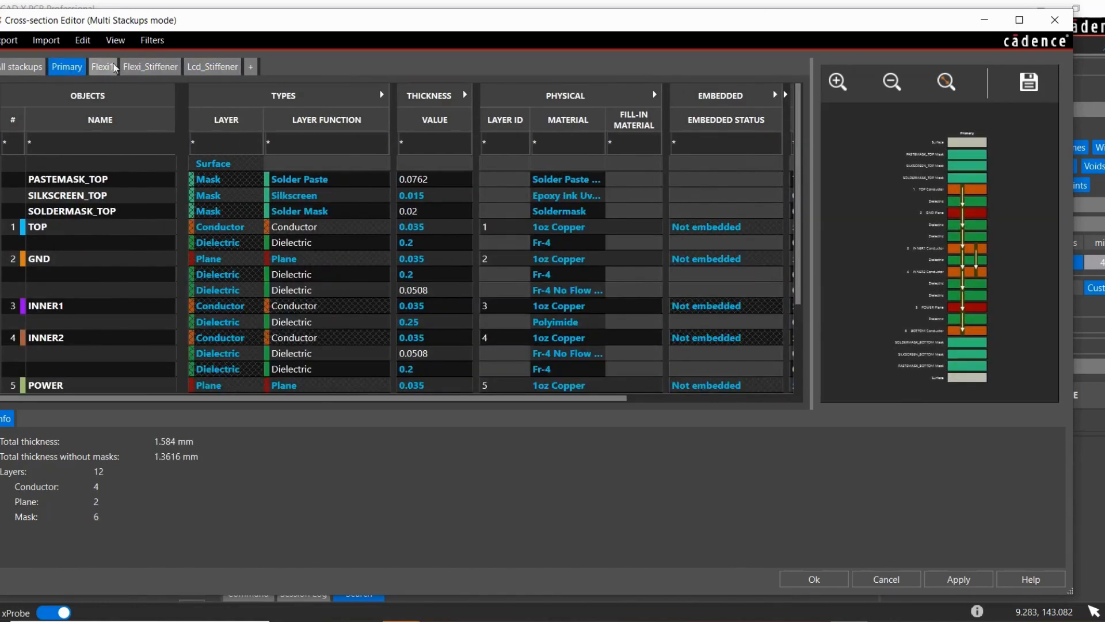
click(151, 68)
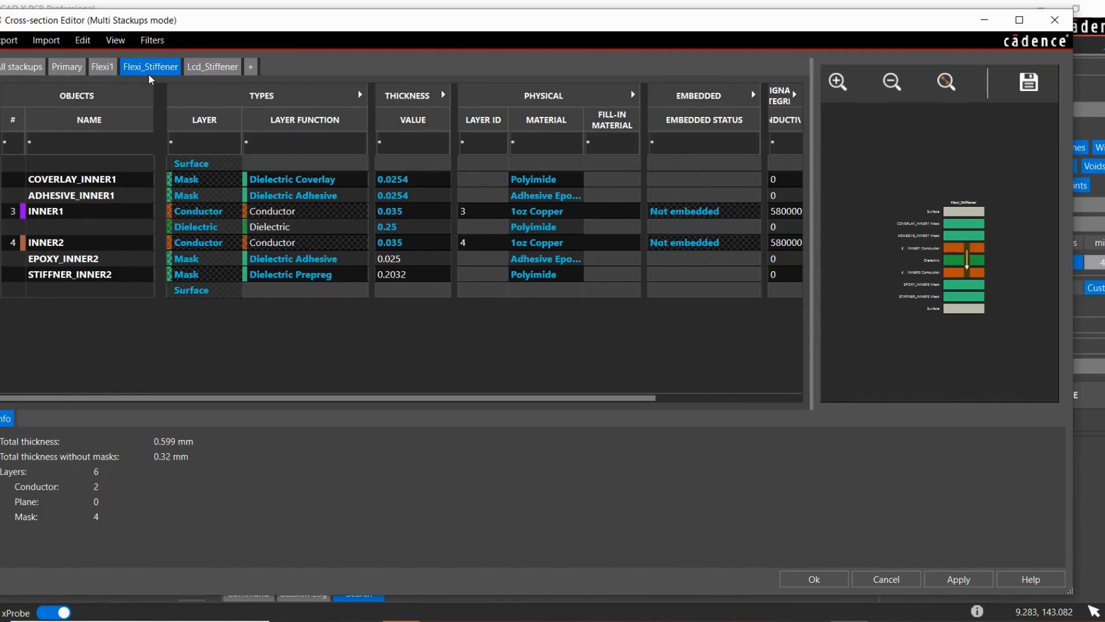
click(68, 69)
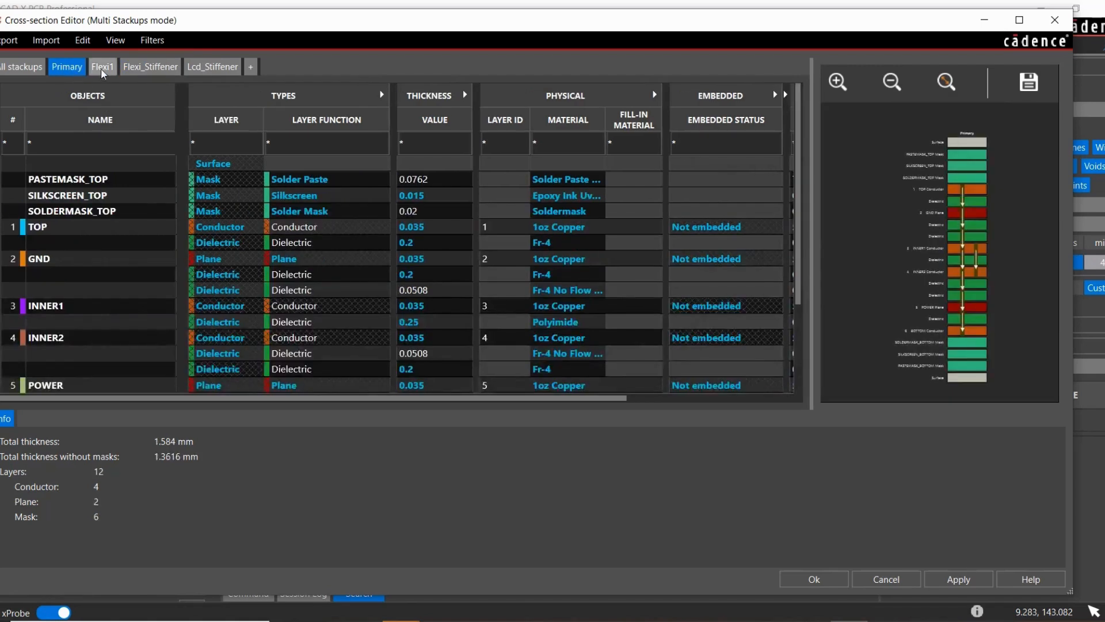
click(102, 69)
click(141, 70)
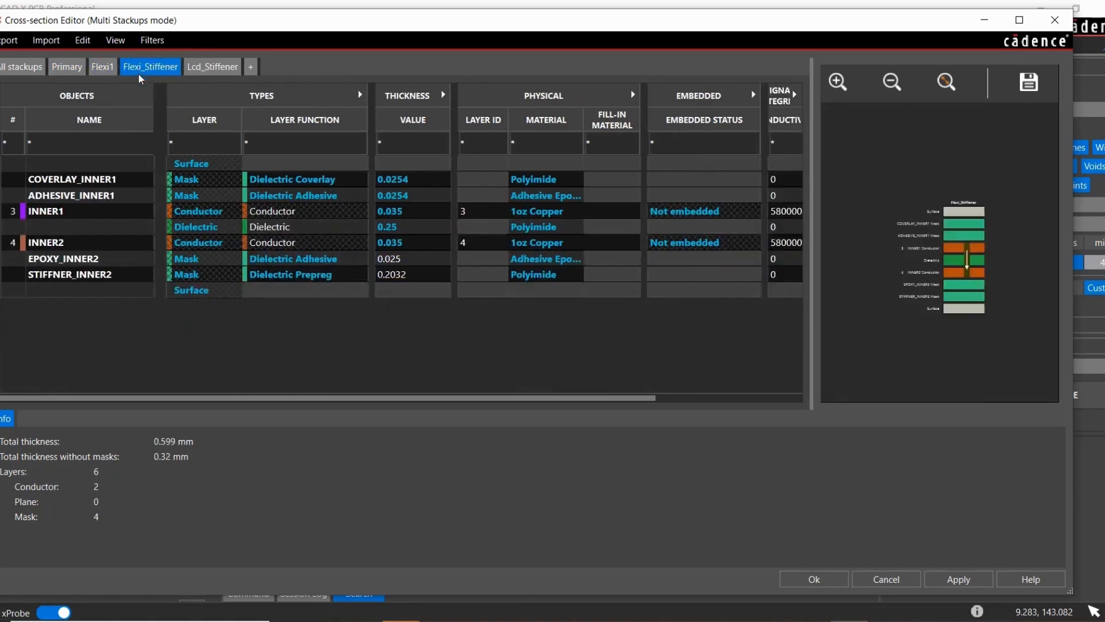
click(215, 69)
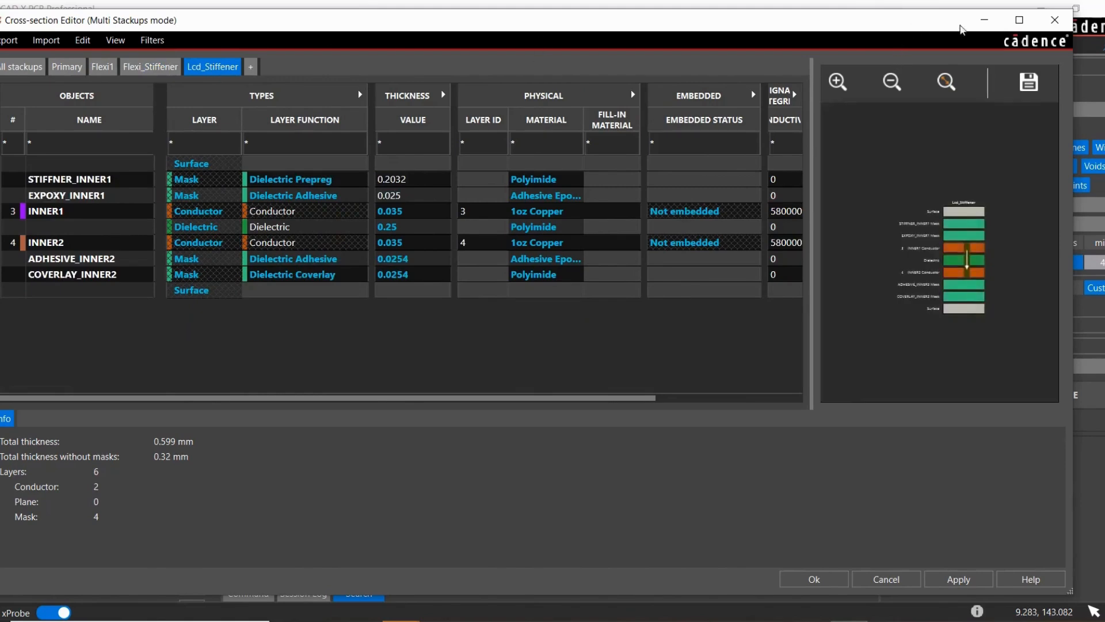
drag(909, 32, 931, 483)
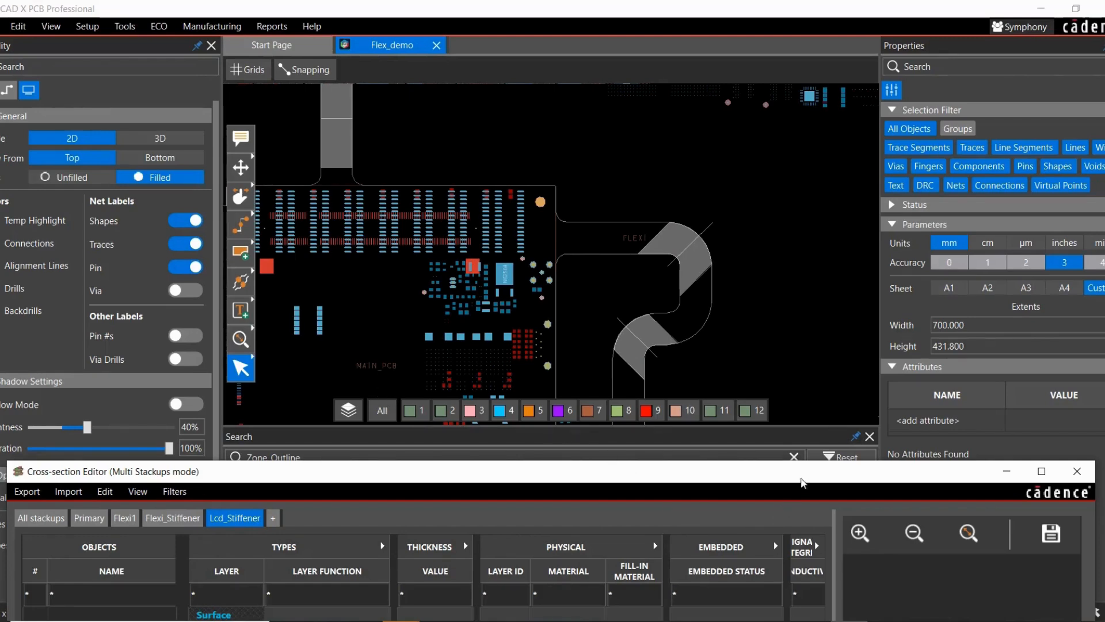
drag(803, 482, 795, 50)
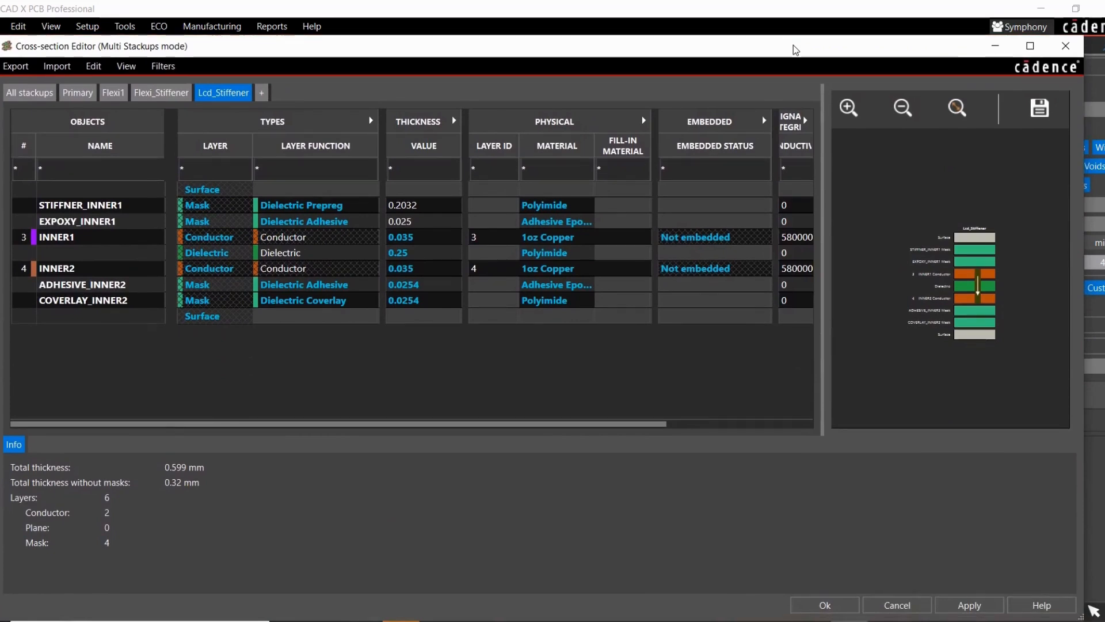
- Show all stackups in one table and widen it against the cross-section diagram to reveal the ADD STACKUP column
click(84, 95)
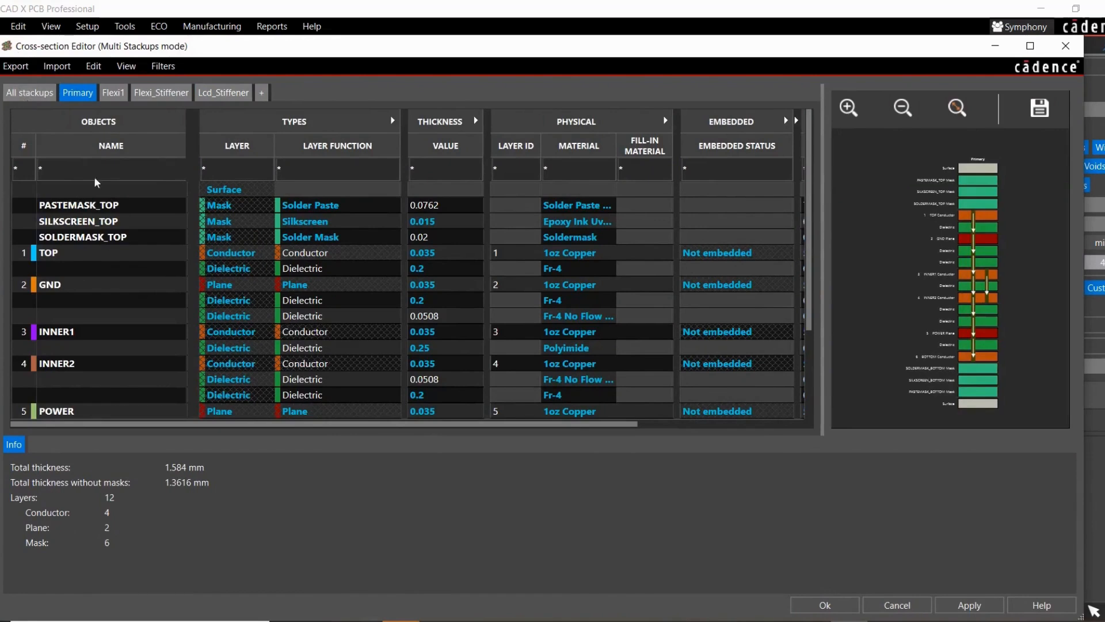
click(26, 93)
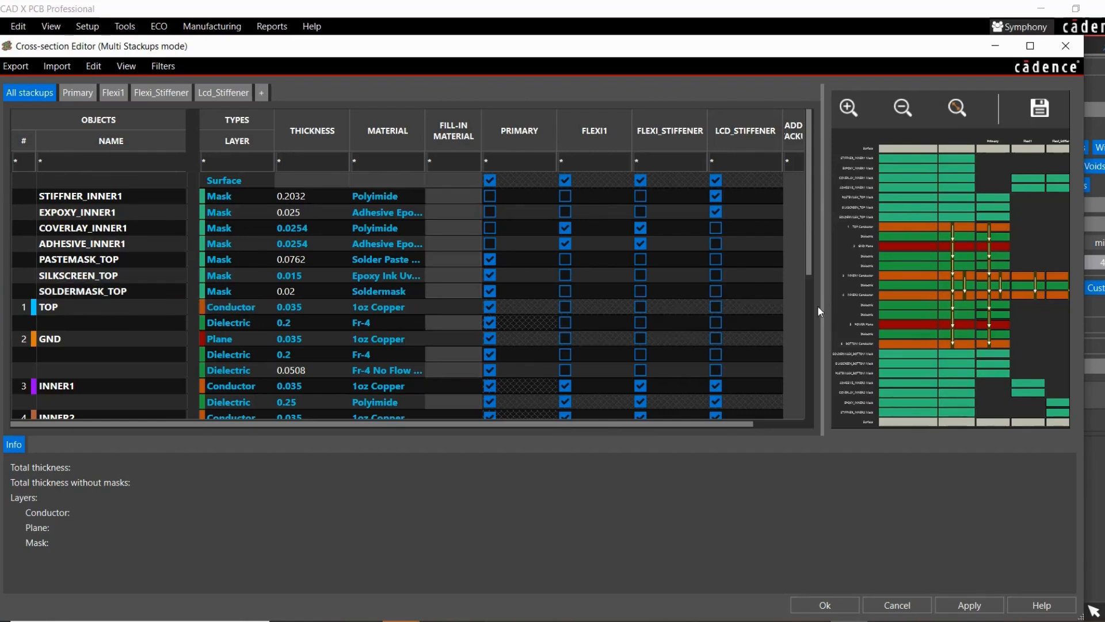
drag(822, 308, 314, 307)
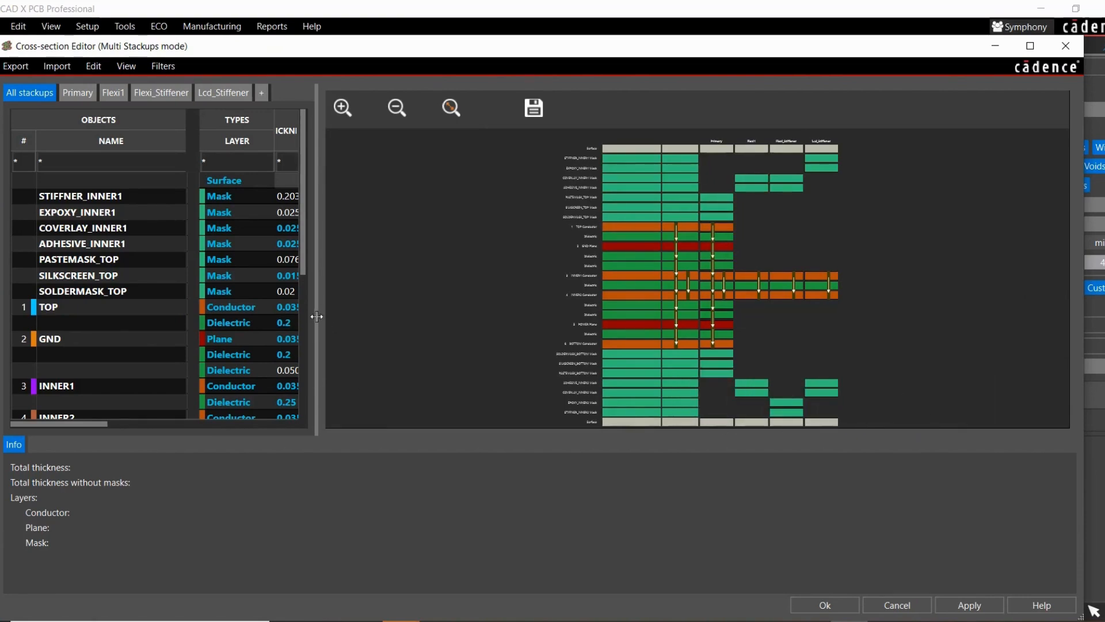
drag(316, 318, 915, 295)
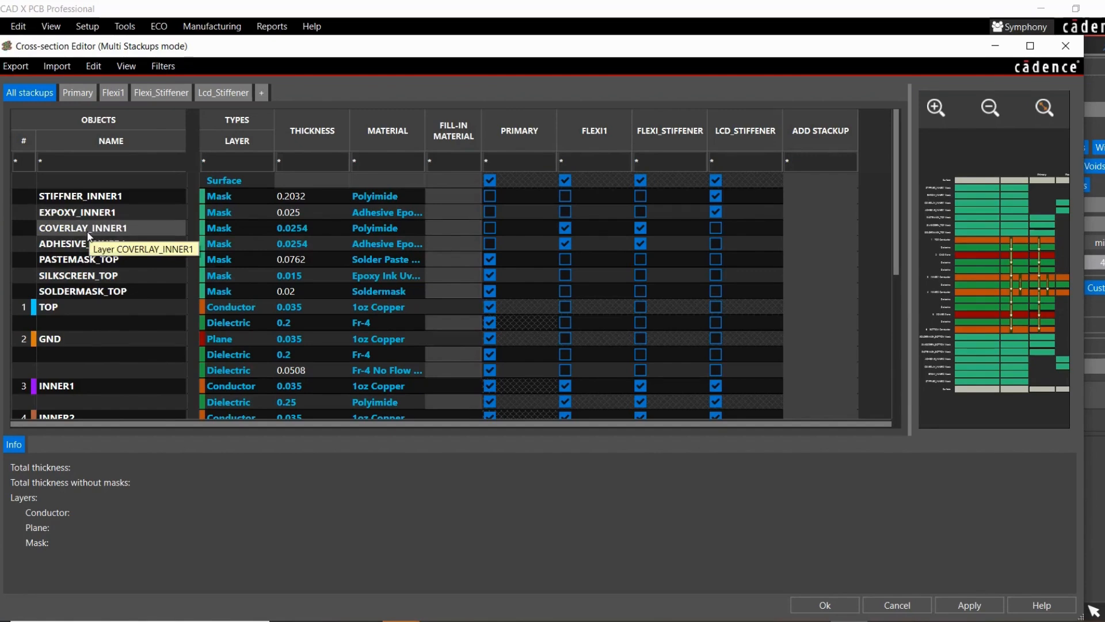
- Try including the PASTEMASK_TOP layer in the Flexi1, Flexi_Stiffener and Lcd_Stiffener stackups, and exclude it again
click(566, 259)
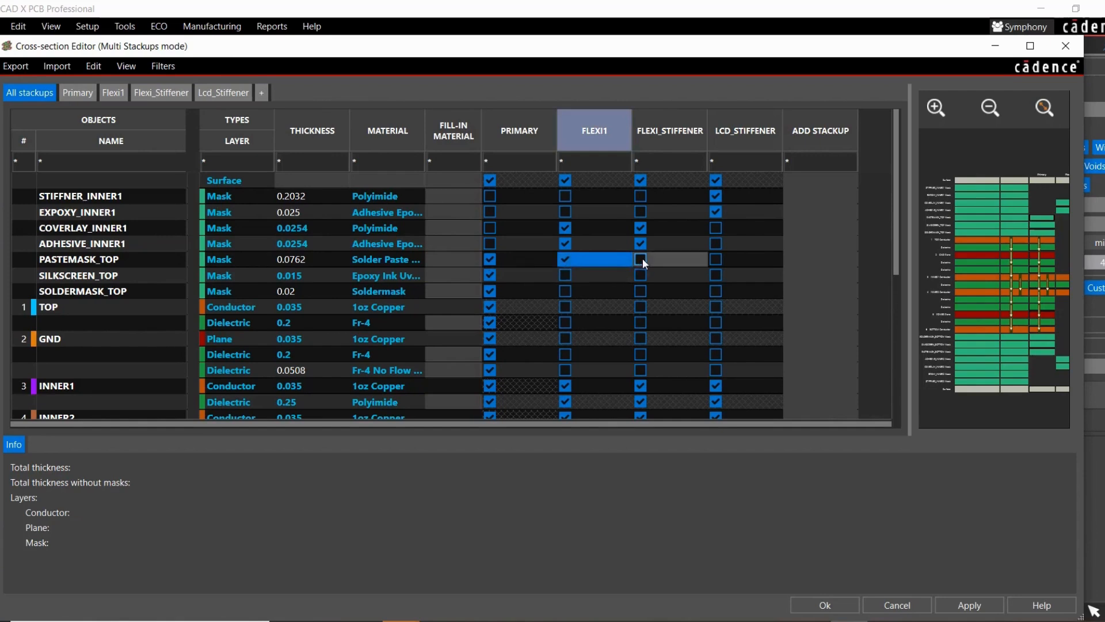
click(641, 259)
click(716, 259)
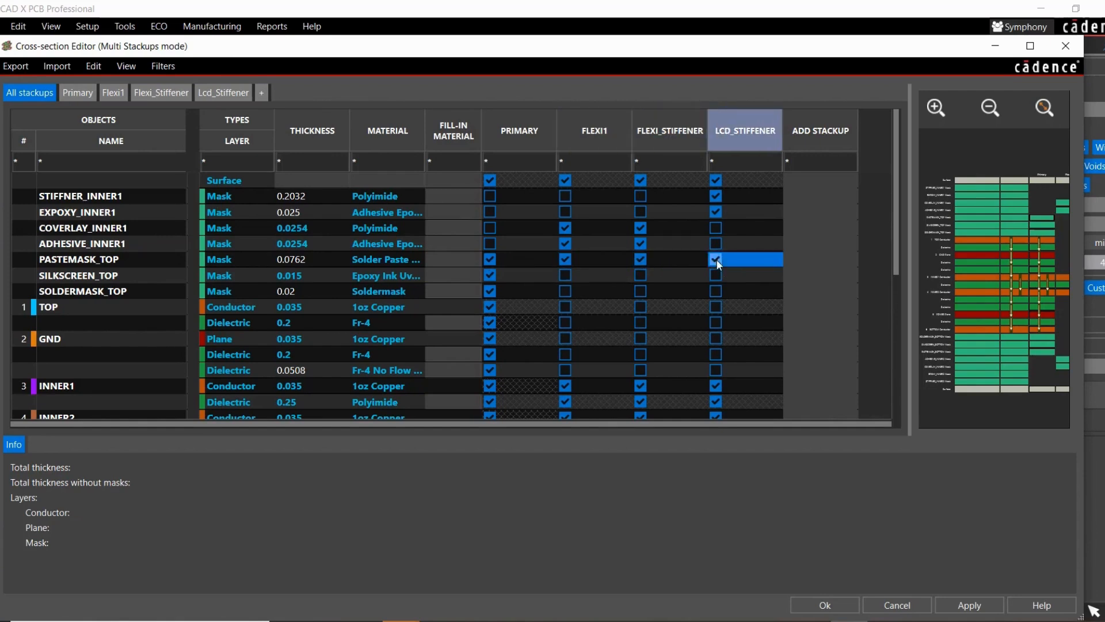
click(641, 259)
click(566, 259)
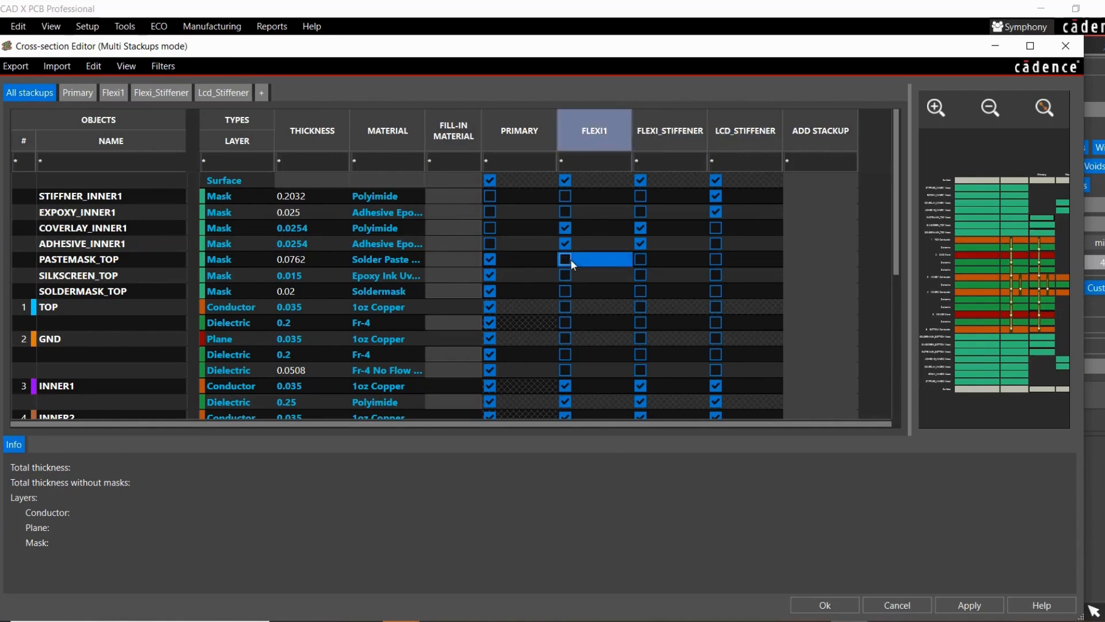
- Compare the full list of layers for all stackups with the individual Primary, Flexi1, Flexi_Stiffener and Lcd_Stiffener stackups
scroll(142, 340, down, 3)
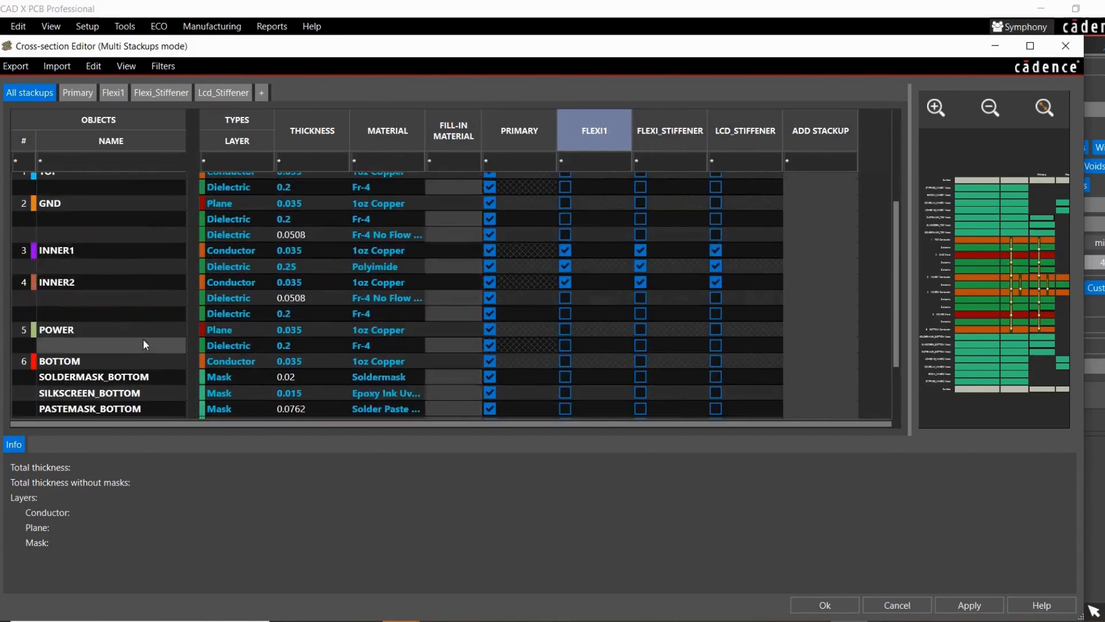
click(77, 93)
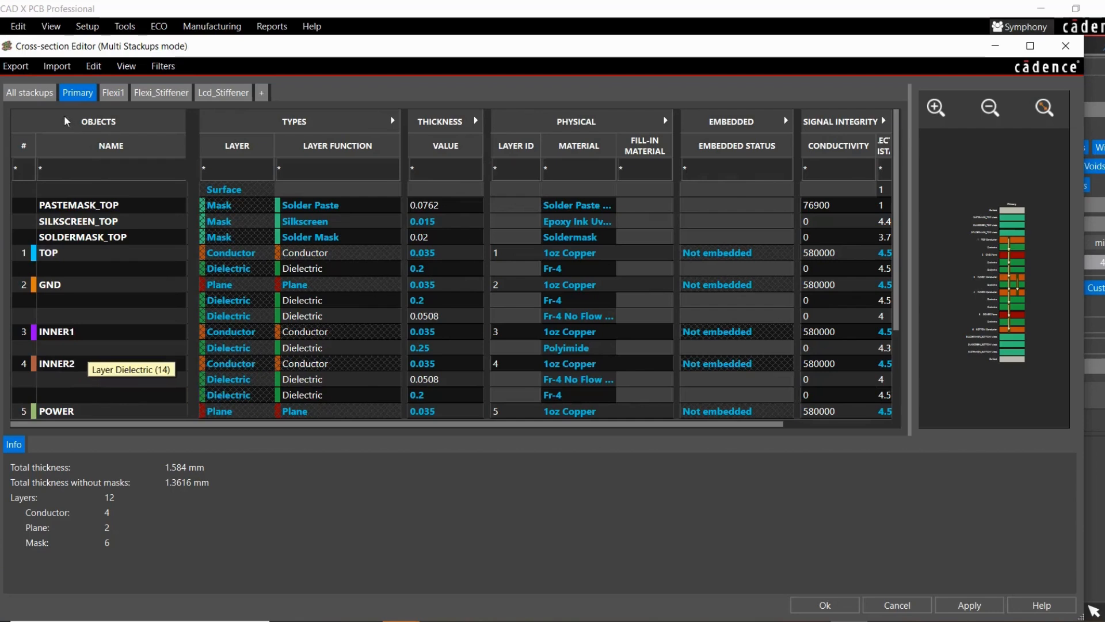
click(108, 96)
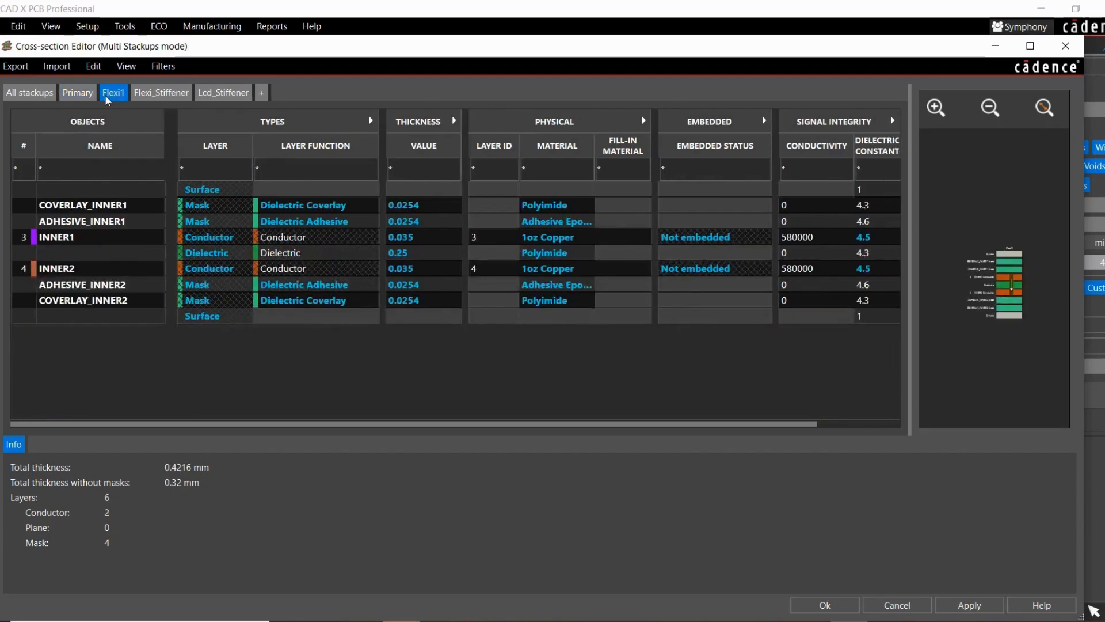
click(151, 95)
click(232, 94)
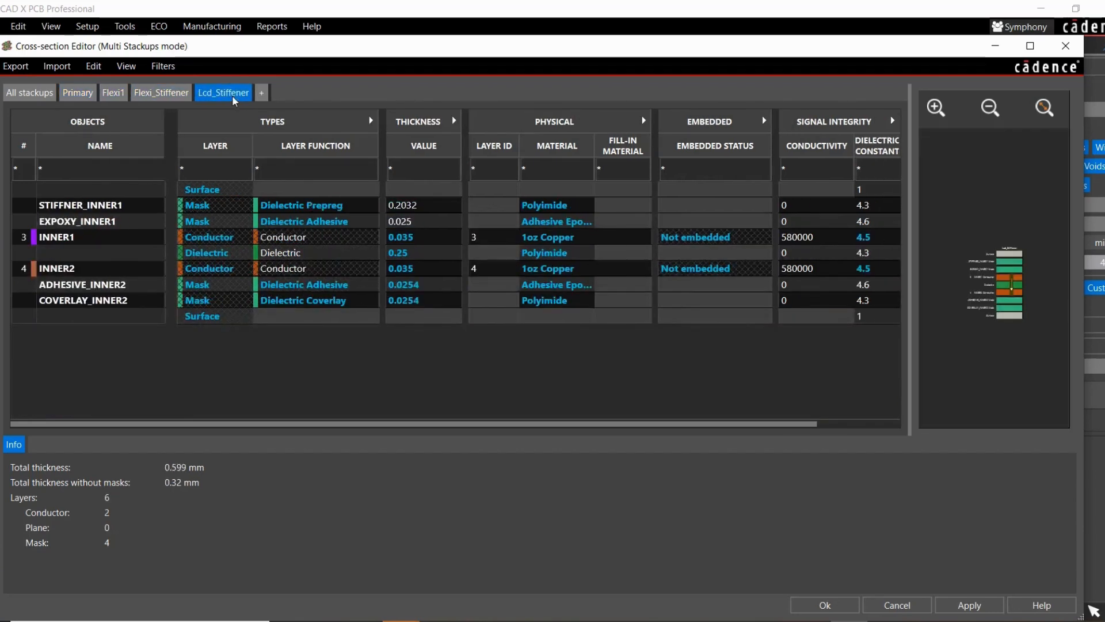
click(40, 98)
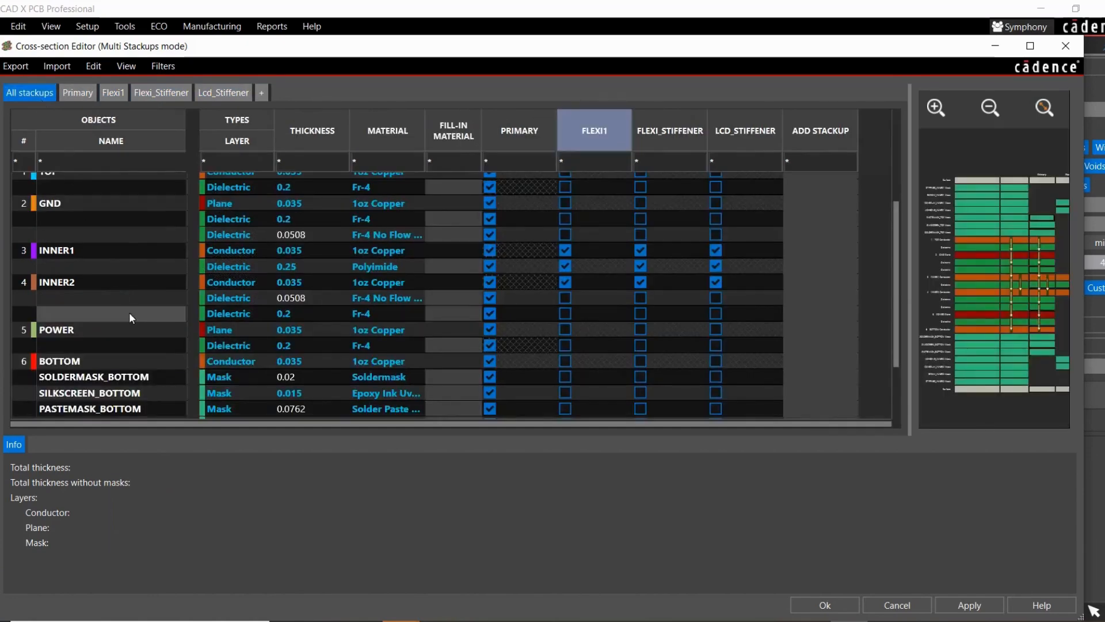
scroll(129, 318, up, 3)
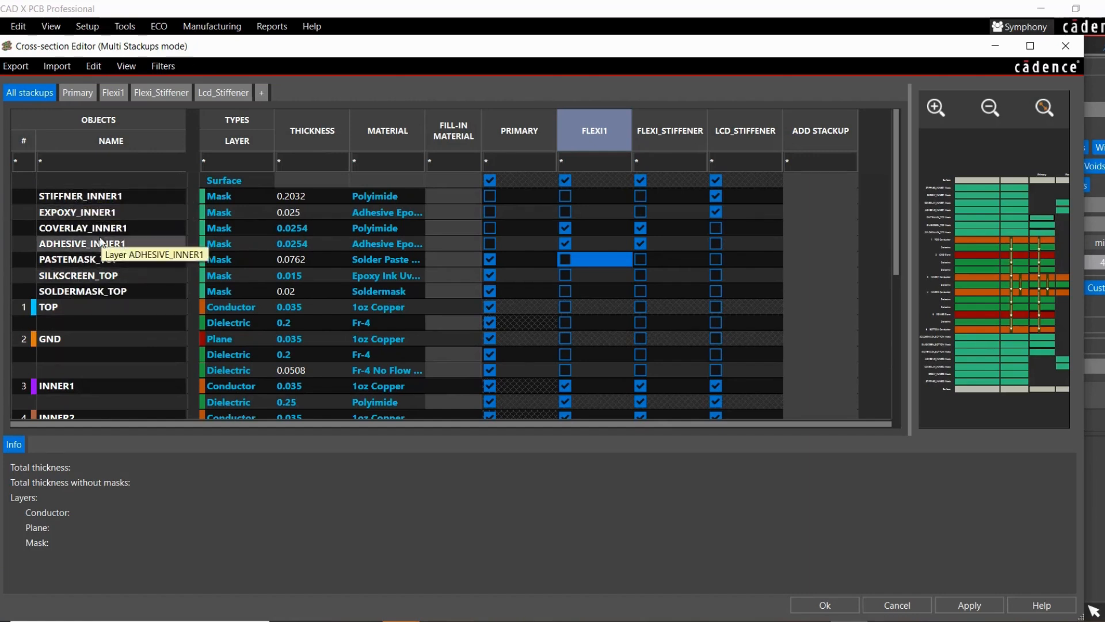
- Start adding one layer above Conductor TOP and preview the Dielectric layer type with its functions and materials
right_click(83, 311)
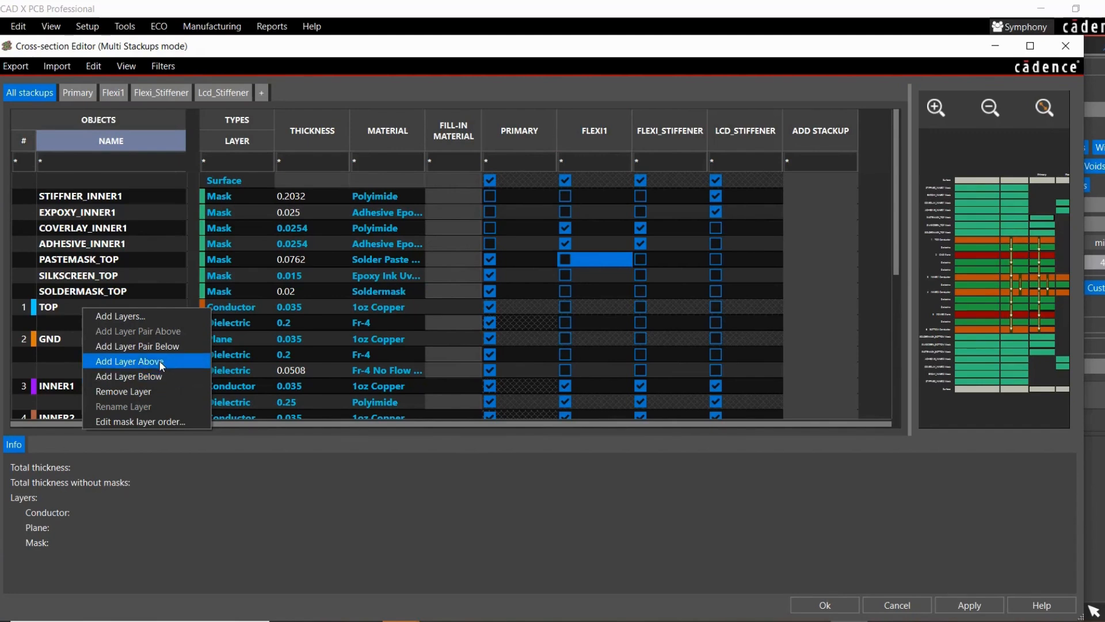
click(112, 317)
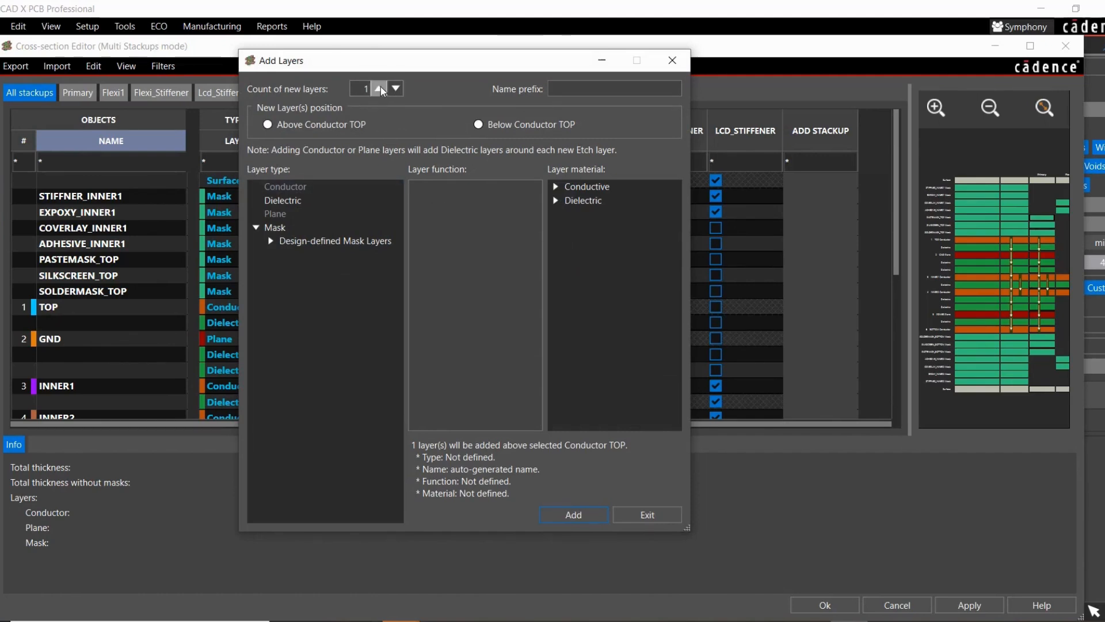
click(601, 96)
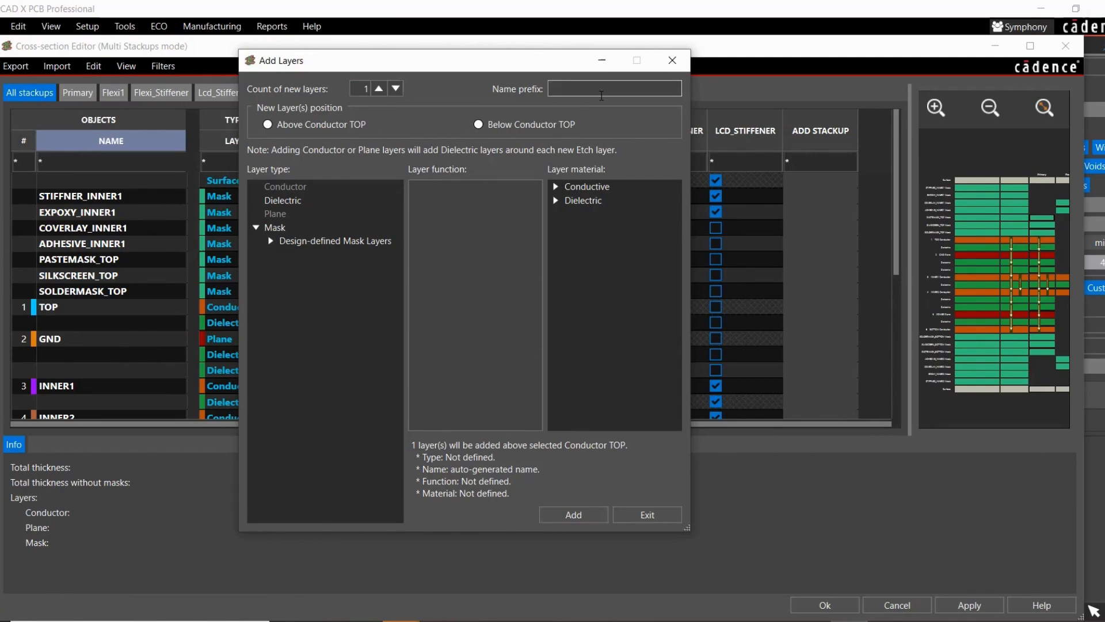
click(289, 126)
click(479, 125)
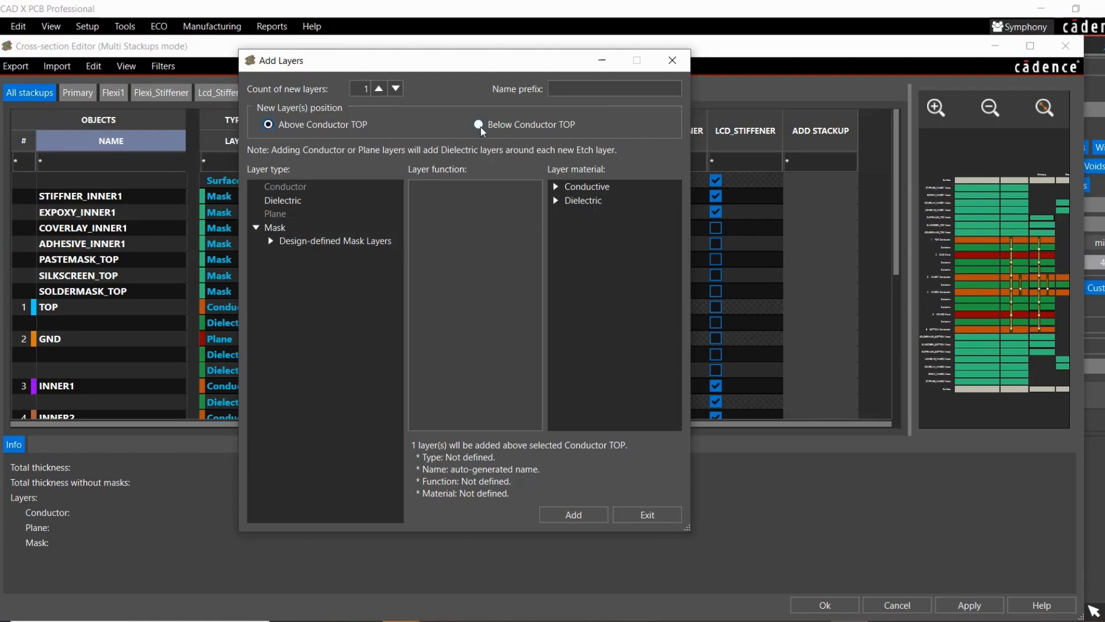
click(333, 126)
click(286, 202)
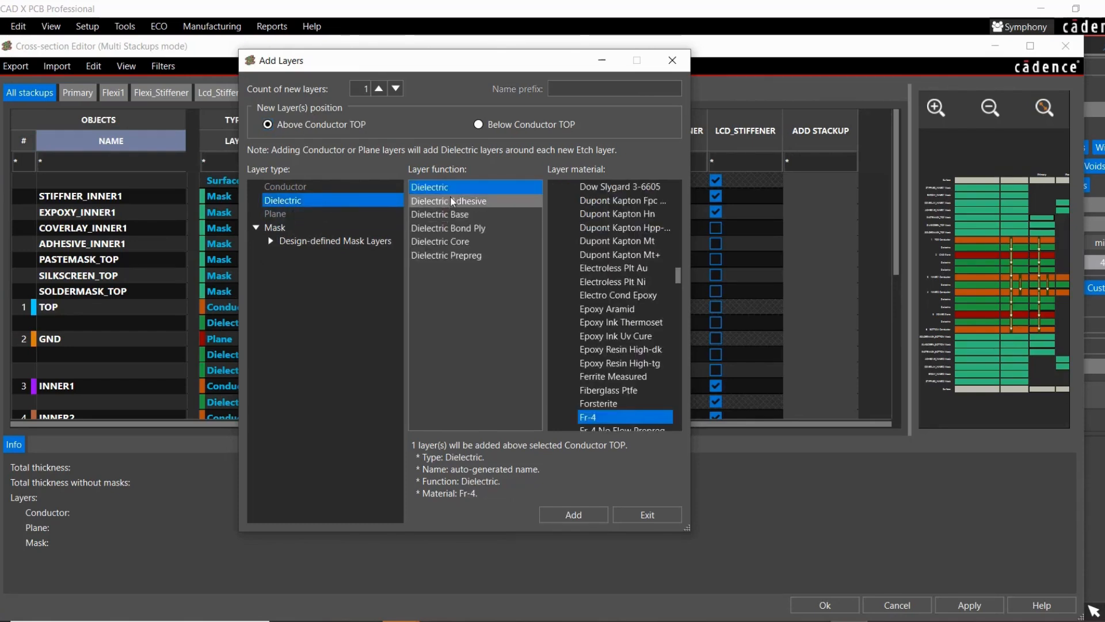
- Look through the design-defined top mask layer types, including Carbon Top, Immersion Silver Top and Polarity Top
click(270, 241)
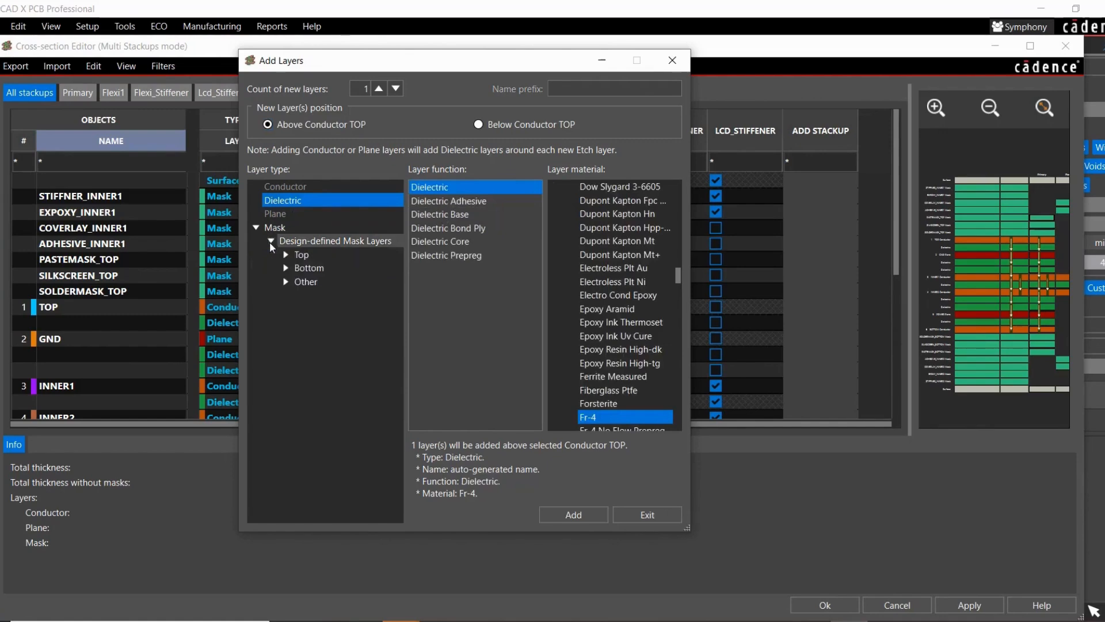
click(285, 255)
click(321, 269)
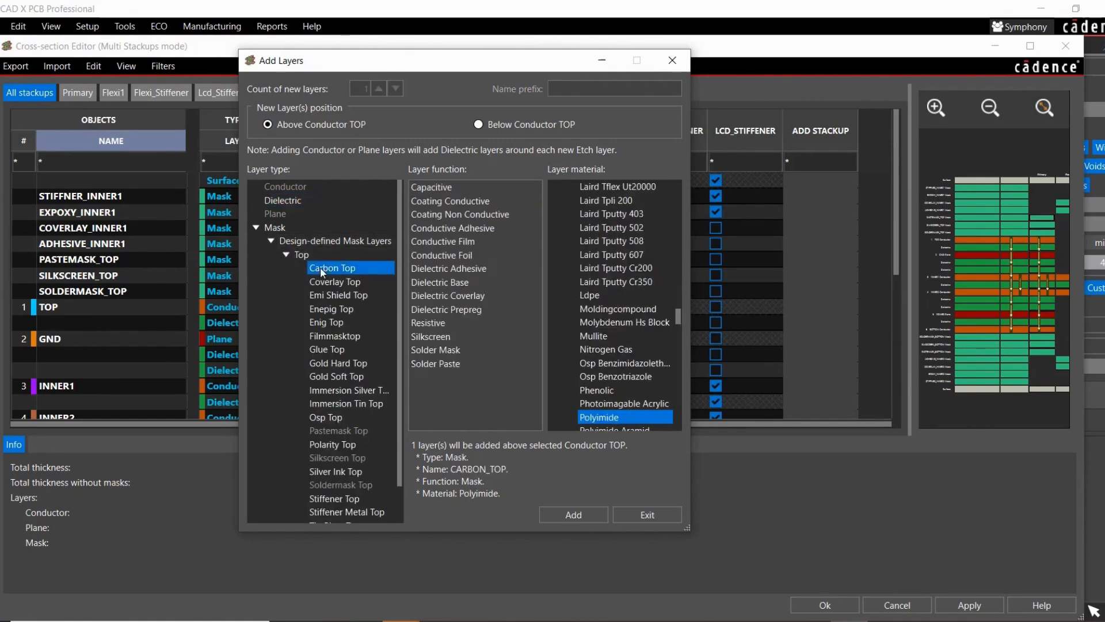
click(338, 294)
click(326, 322)
click(337, 362)
click(322, 390)
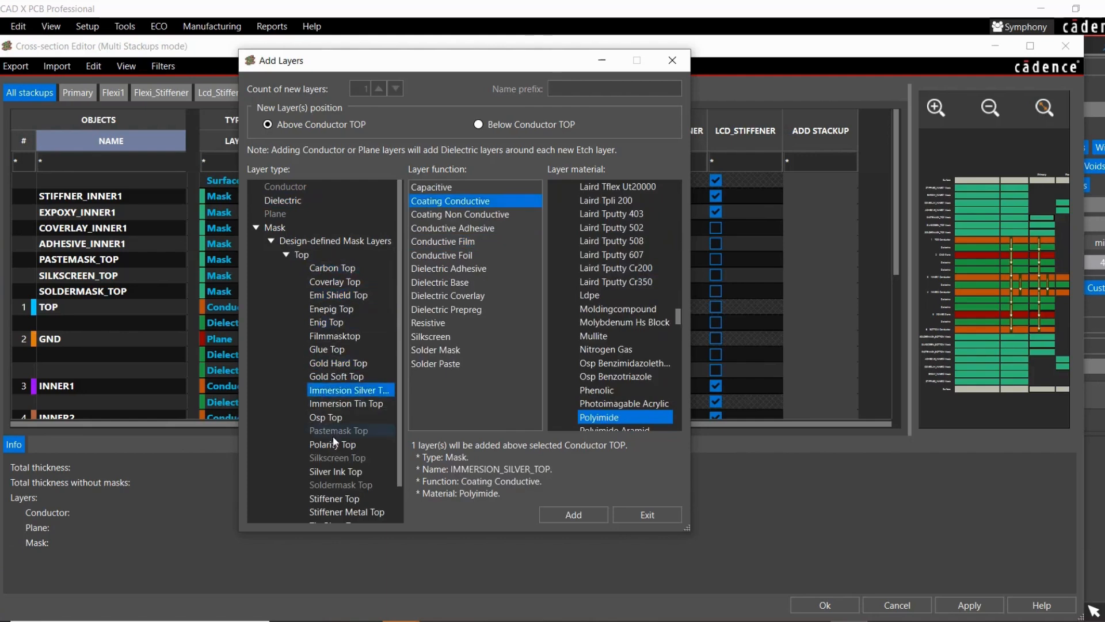
scroll(333, 436, down, 1)
click(330, 406)
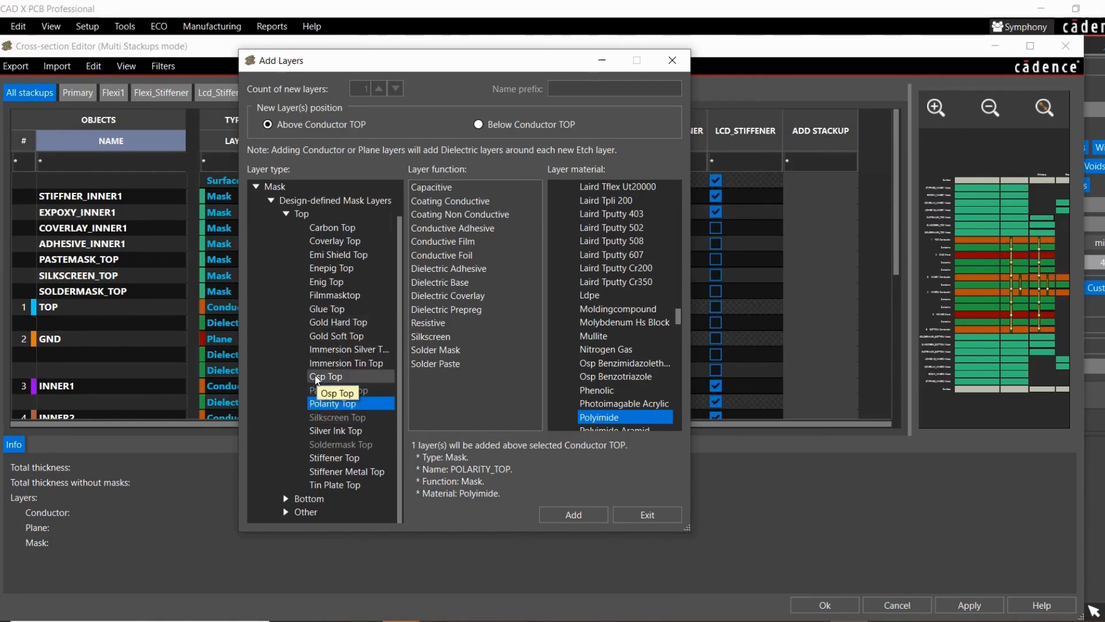
- Add a Gold Hard Top mask layer with Diamond as its material above Conductor TOP
click(346, 324)
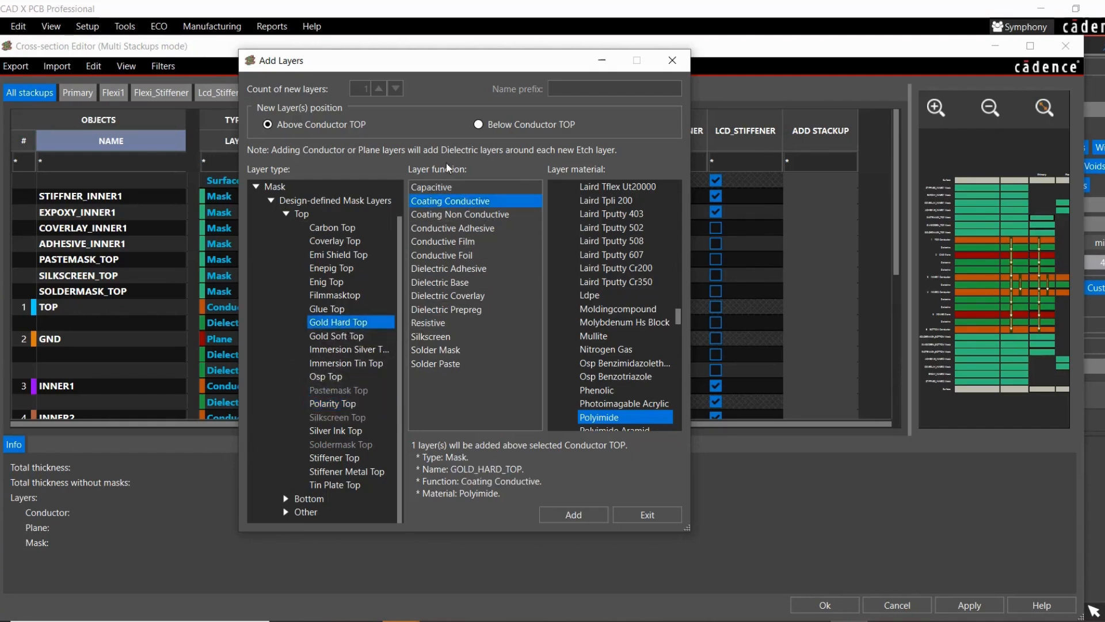
scroll(630, 328, up, 3)
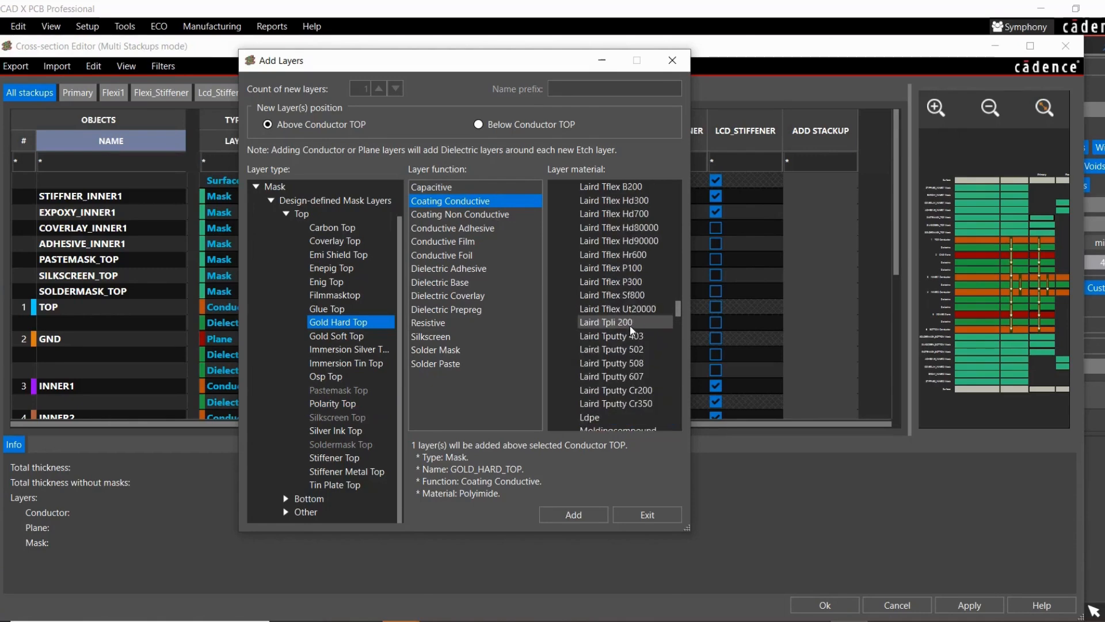
scroll(630, 328, up, 5)
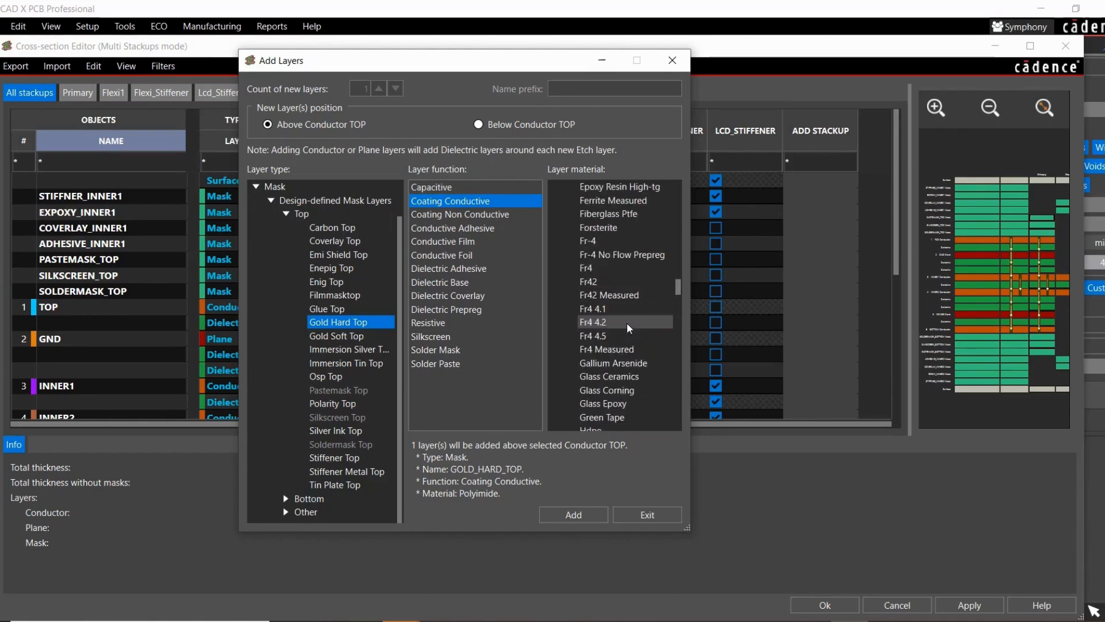
scroll(626, 323, up, 10)
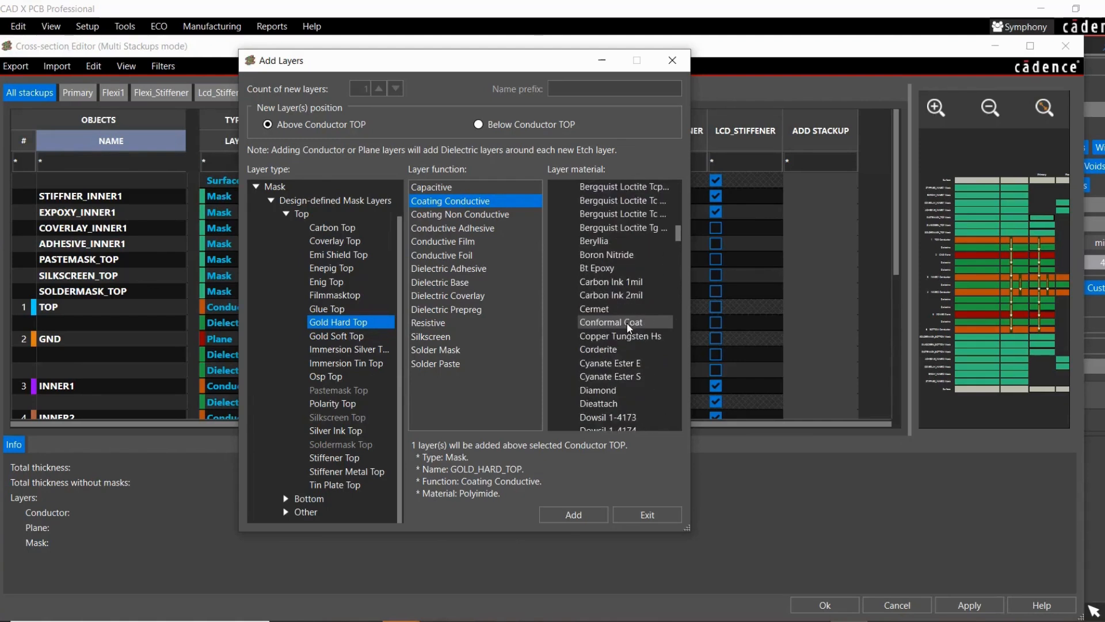
scroll(627, 323, up, 3)
scroll(627, 323, down, 4)
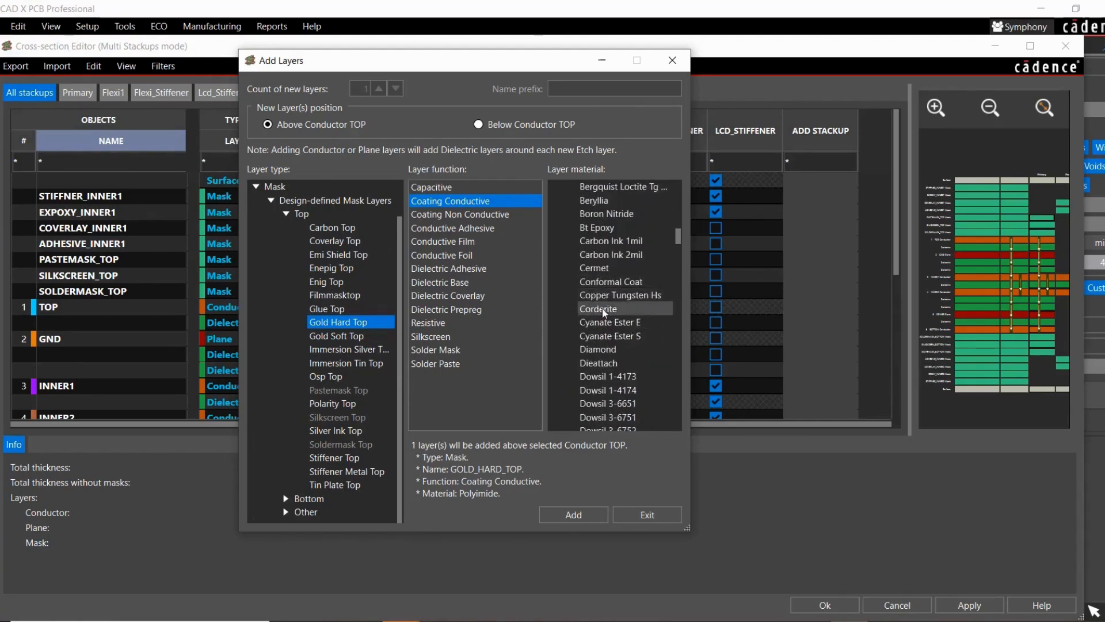
click(610, 309)
click(610, 349)
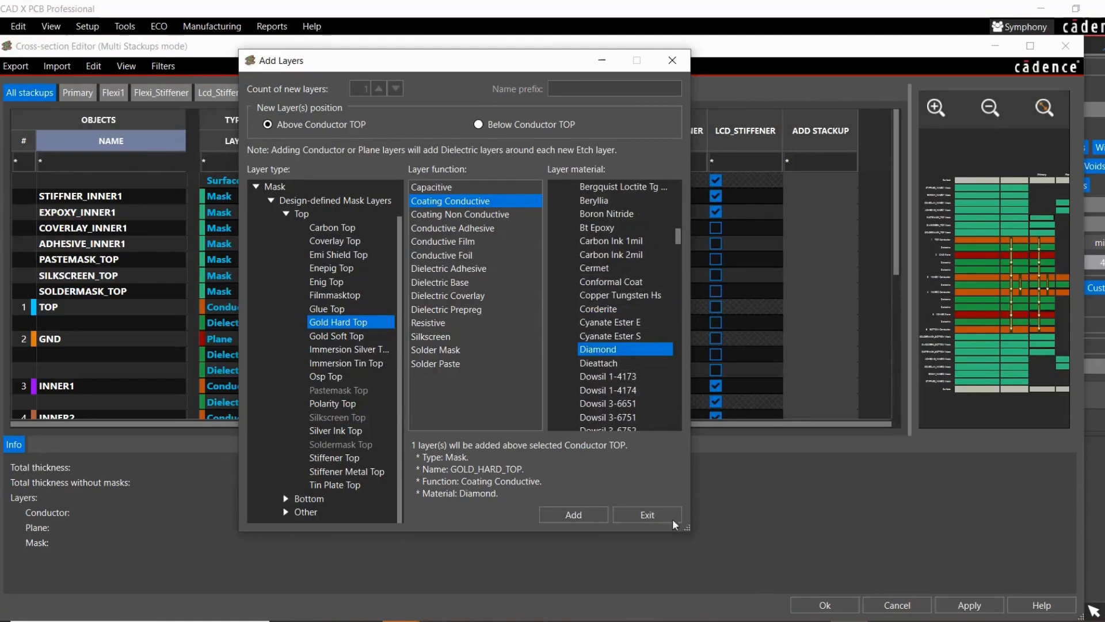
click(566, 518)
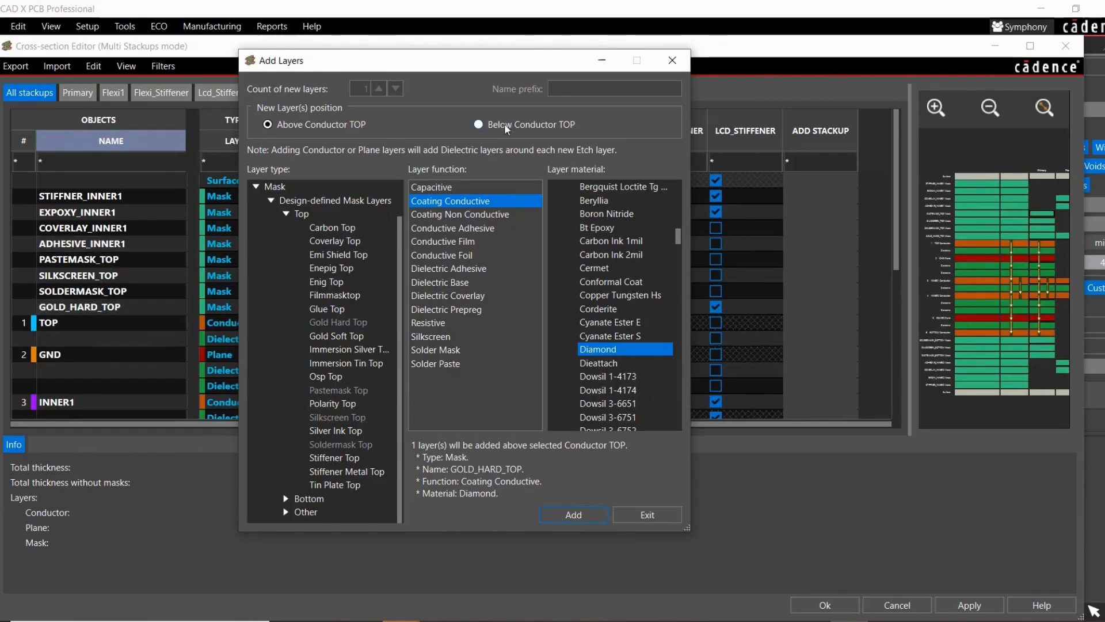
- Check the Conductor layer type for a position below Conductor TOP, and leave the Add Layers dialog without adding it
click(480, 125)
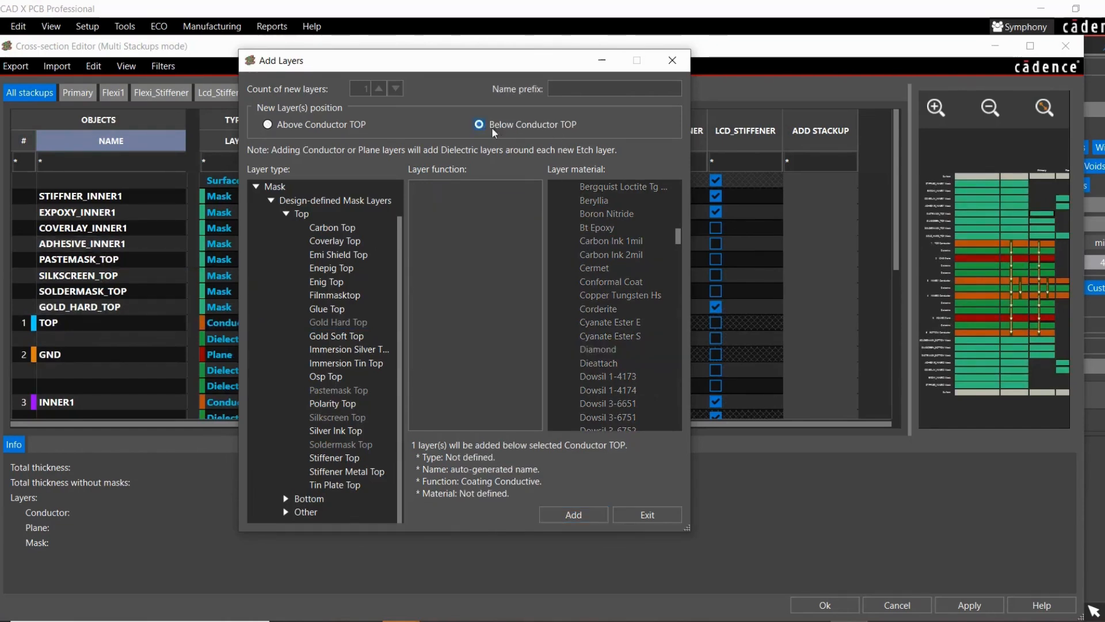
scroll(393, 326, up, 1)
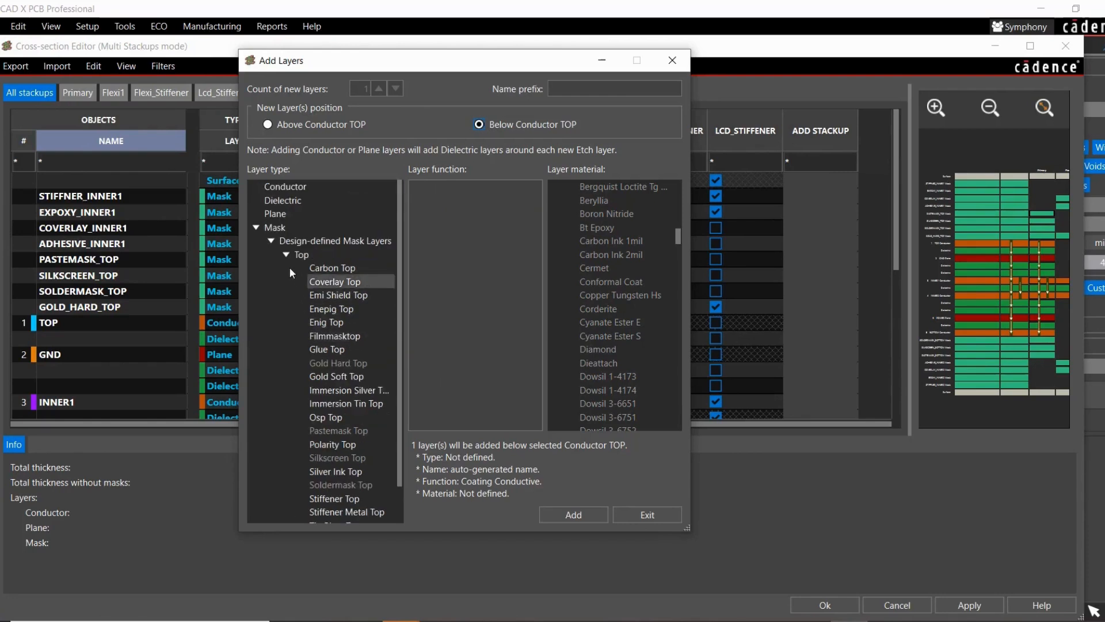
click(297, 186)
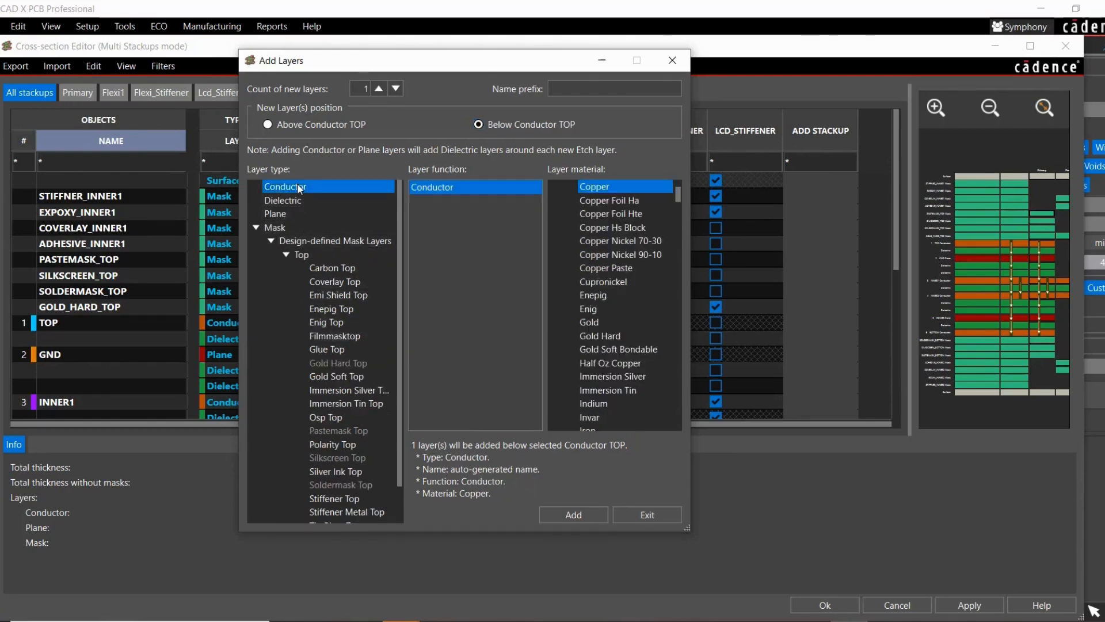
click(654, 517)
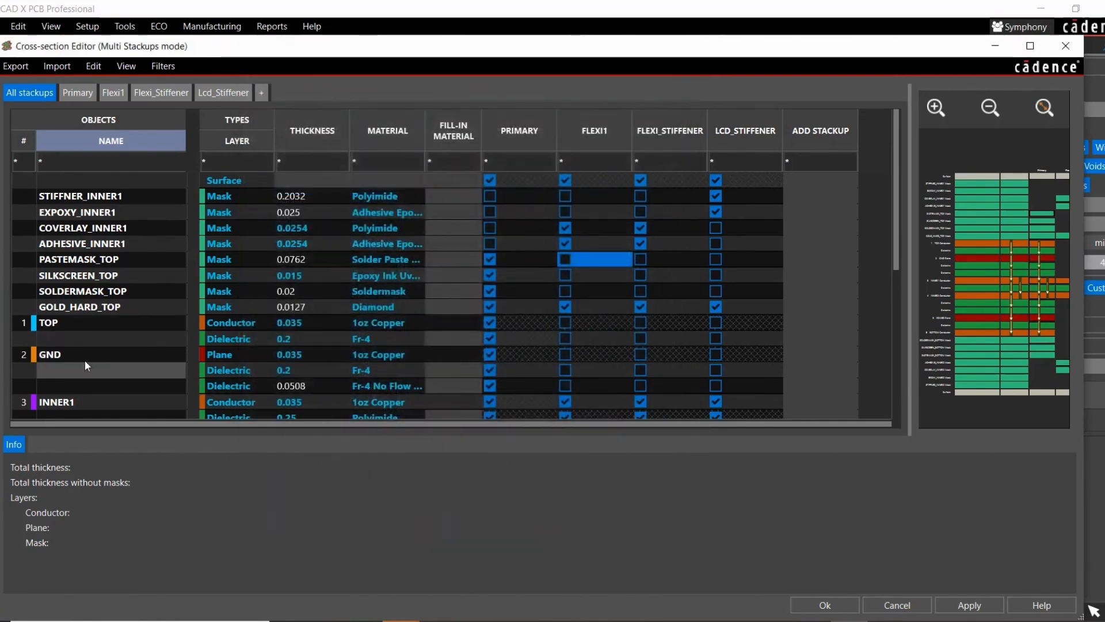
- Add a layer pair below the GND plane and open the new conductor layer's name for editing
right_click(81, 355)
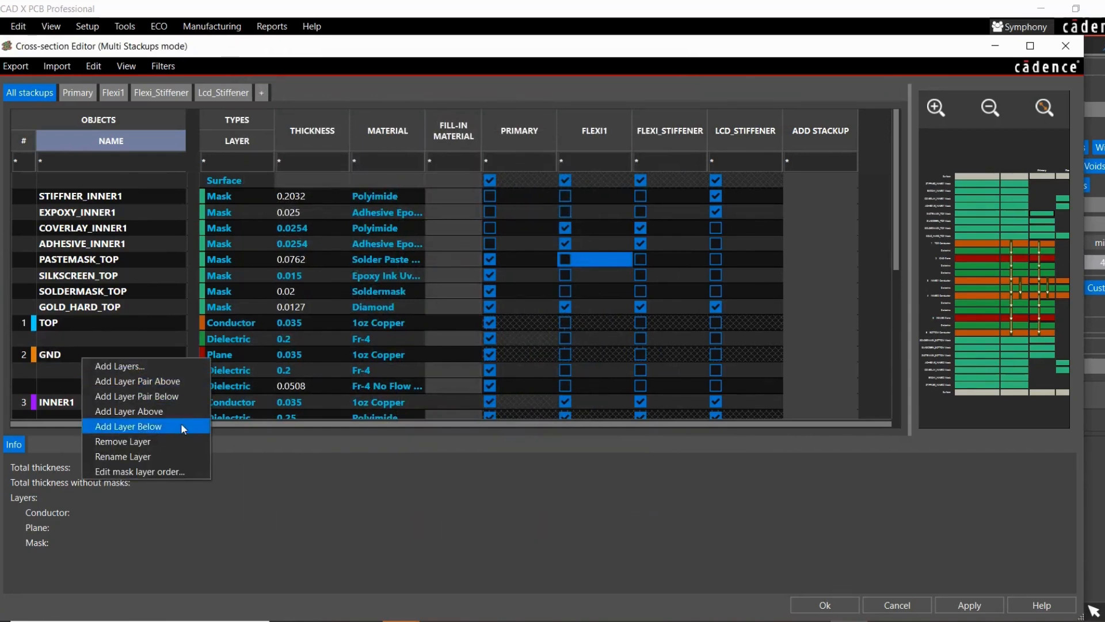
click(176, 395)
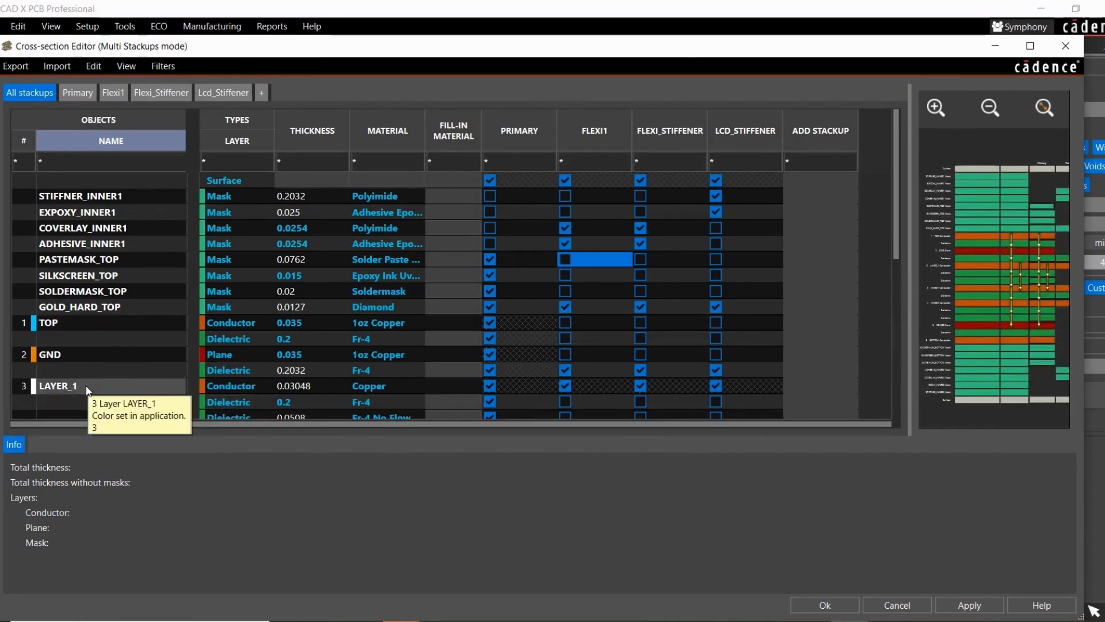
scroll(77, 374, down, 1)
scroll(78, 375, down, 1)
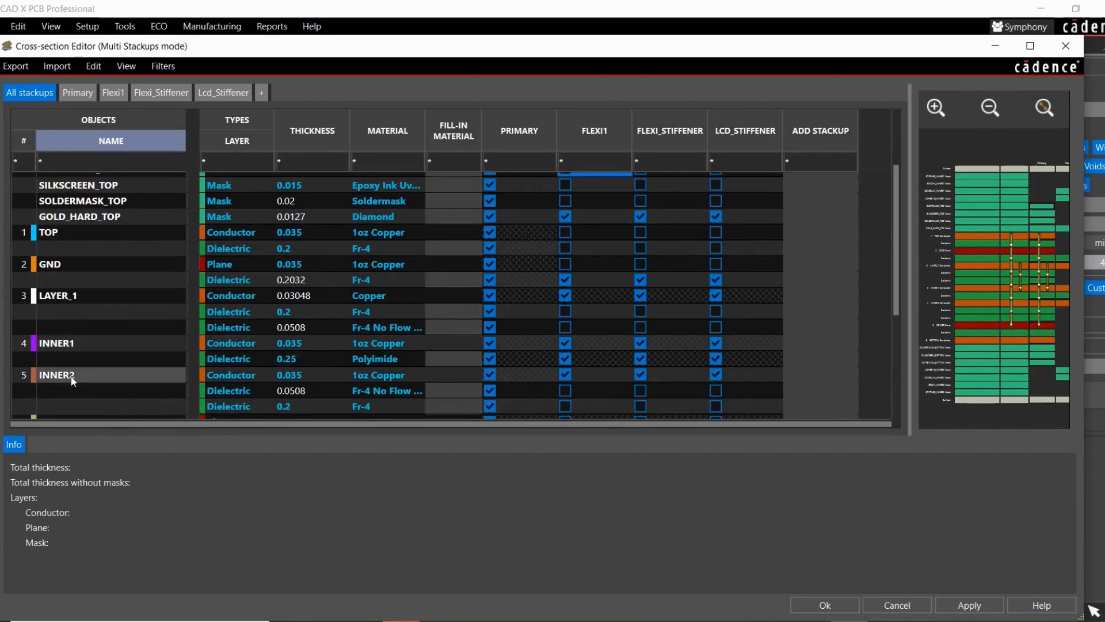
click(61, 298)
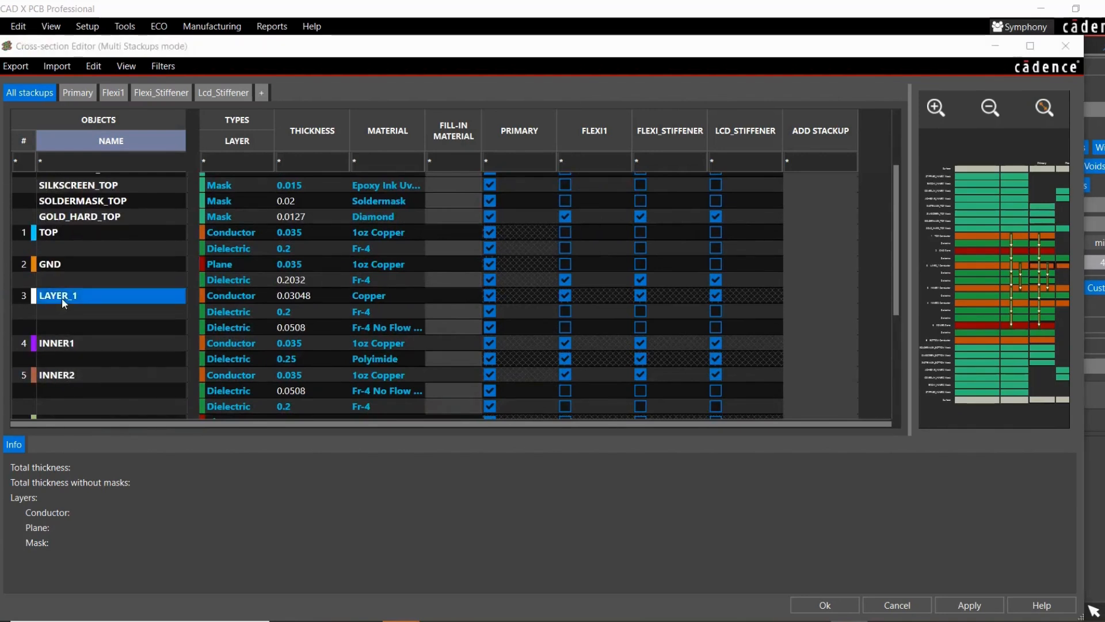
double_click(61, 298)
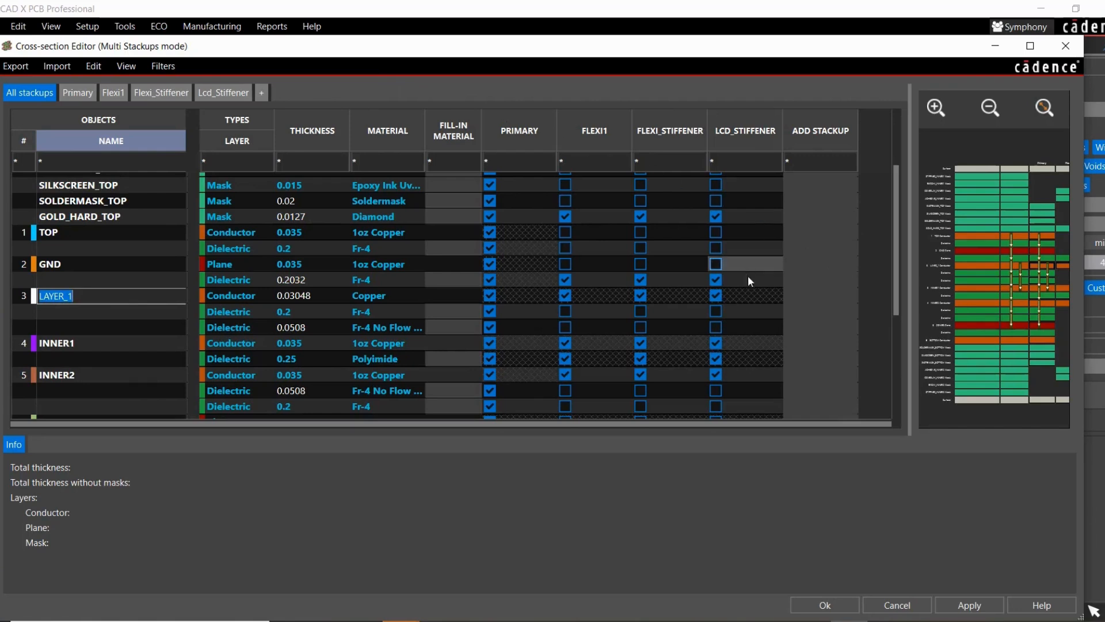
- Create a stackup named flex2 as a copy of the Primary stackup
click(263, 92)
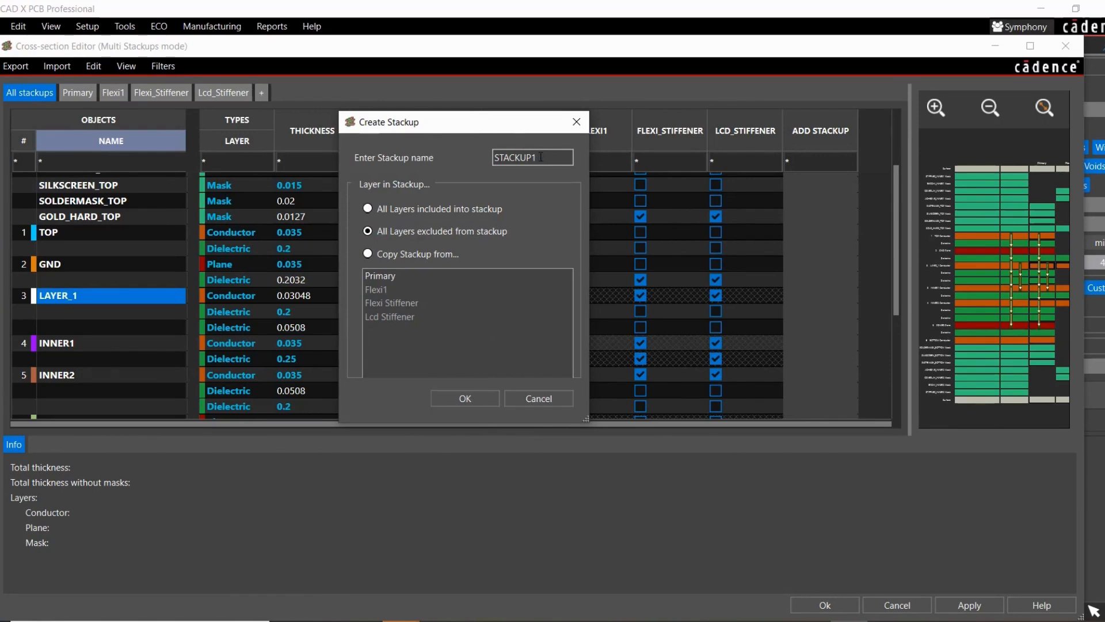
drag(541, 160, 489, 153)
text(flex2)
click(368, 254)
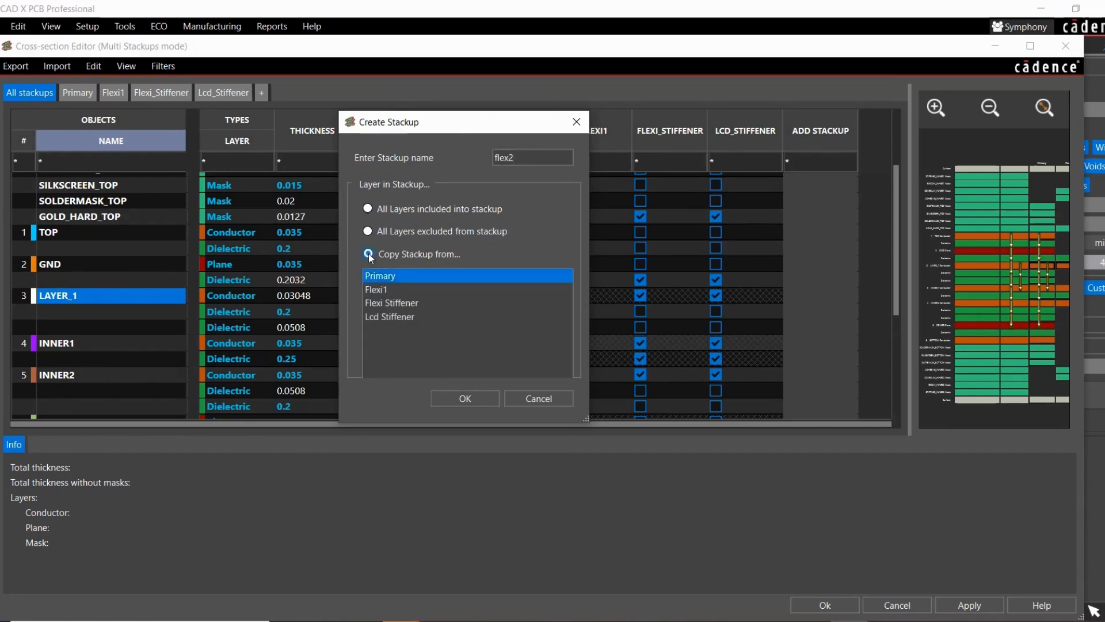
click(372, 292)
click(373, 305)
click(373, 317)
click(386, 292)
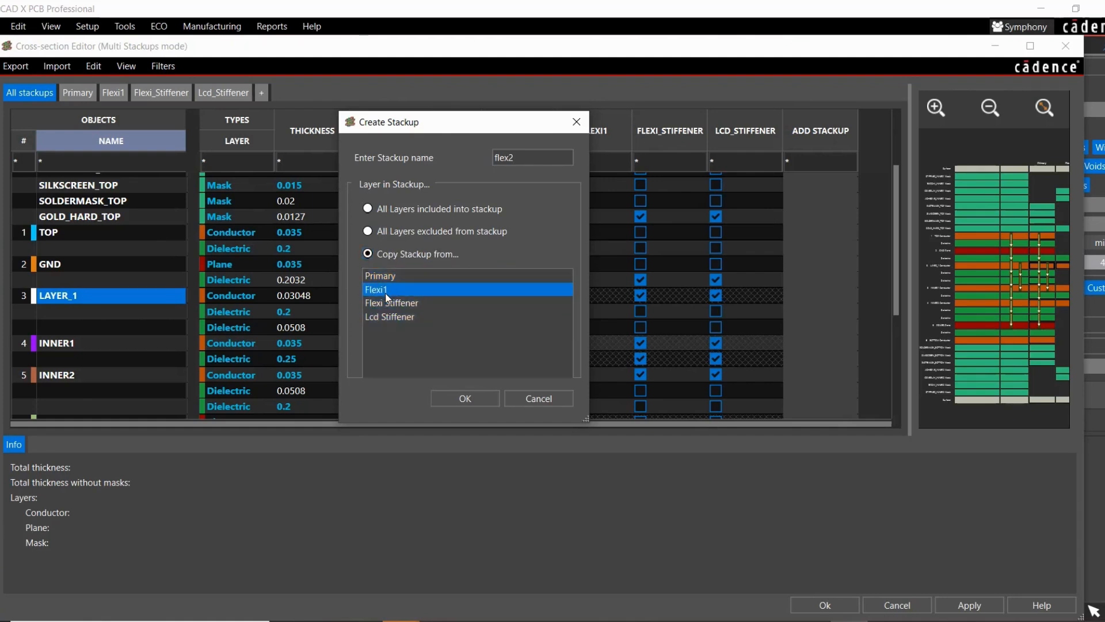
click(400, 276)
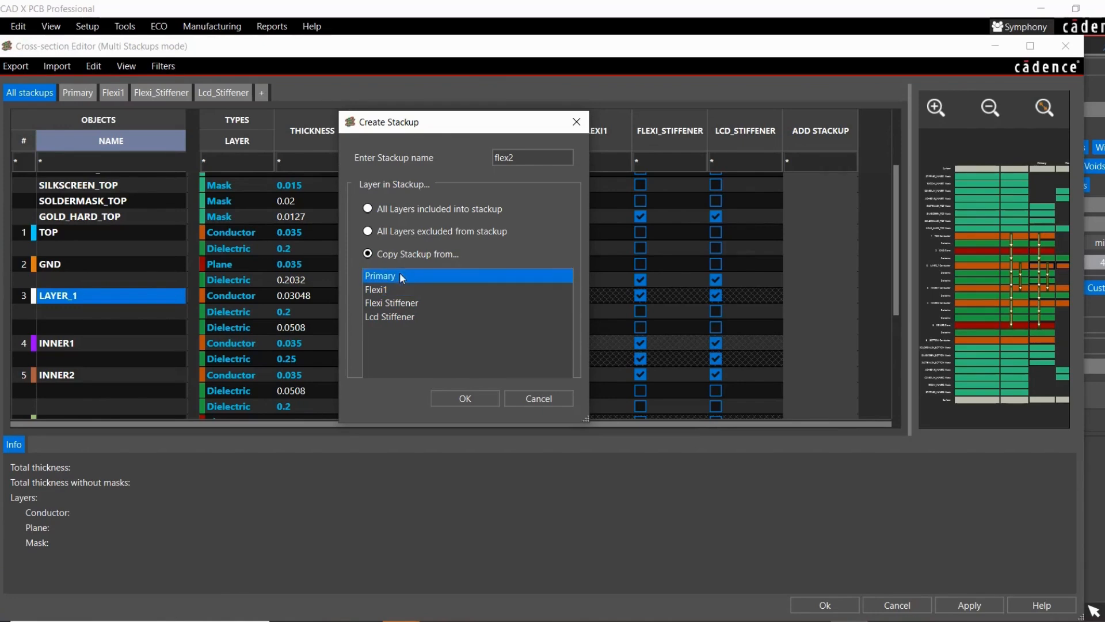
click(456, 400)
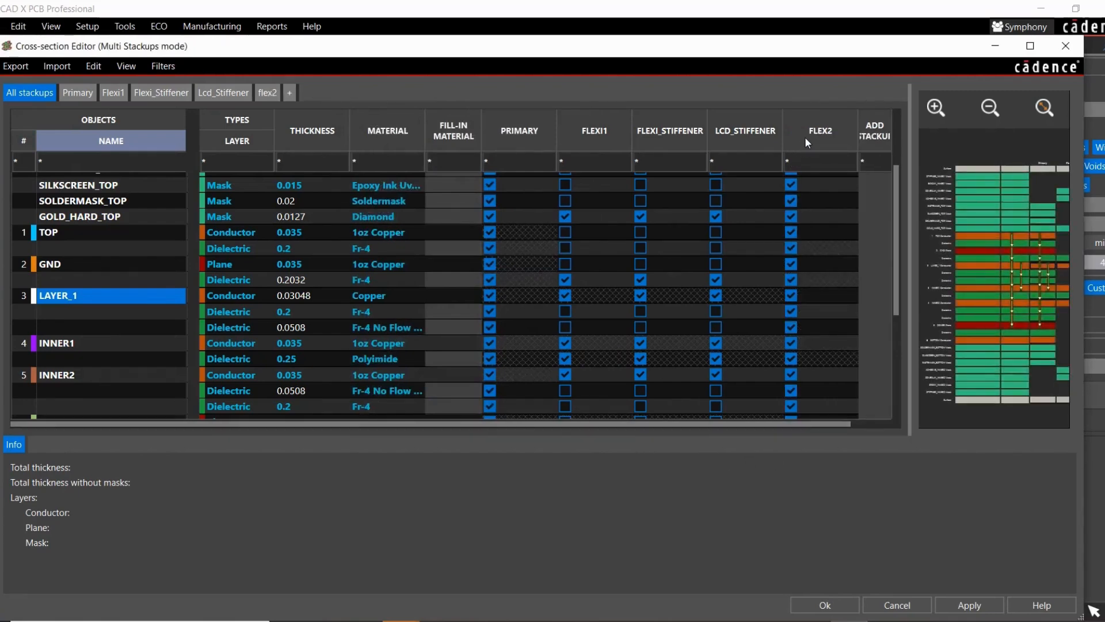
- Exclude the TOP conductor, the dielectric beneath it and the GND plane from the flex2 stackup
scroll(816, 288, up, 2)
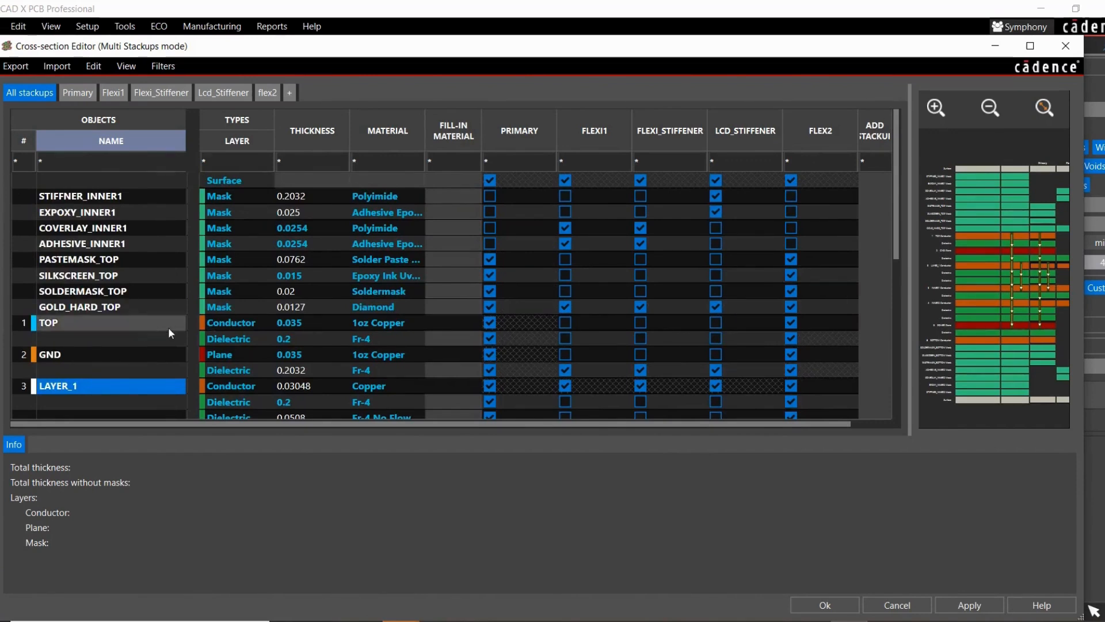
click(790, 323)
click(790, 338)
click(792, 355)
click(792, 370)
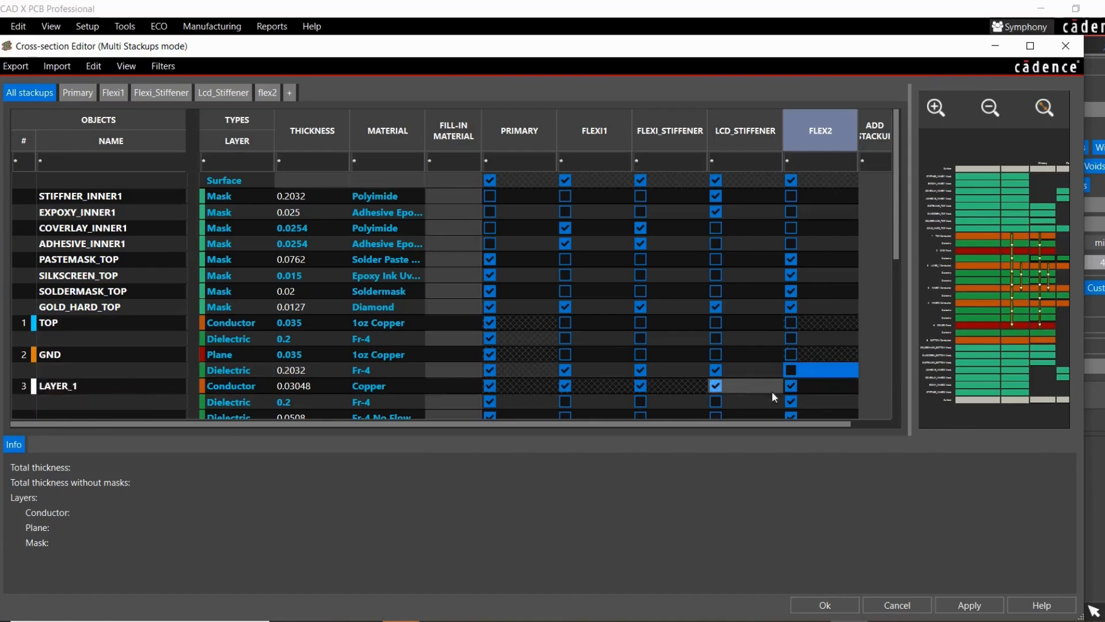
click(791, 370)
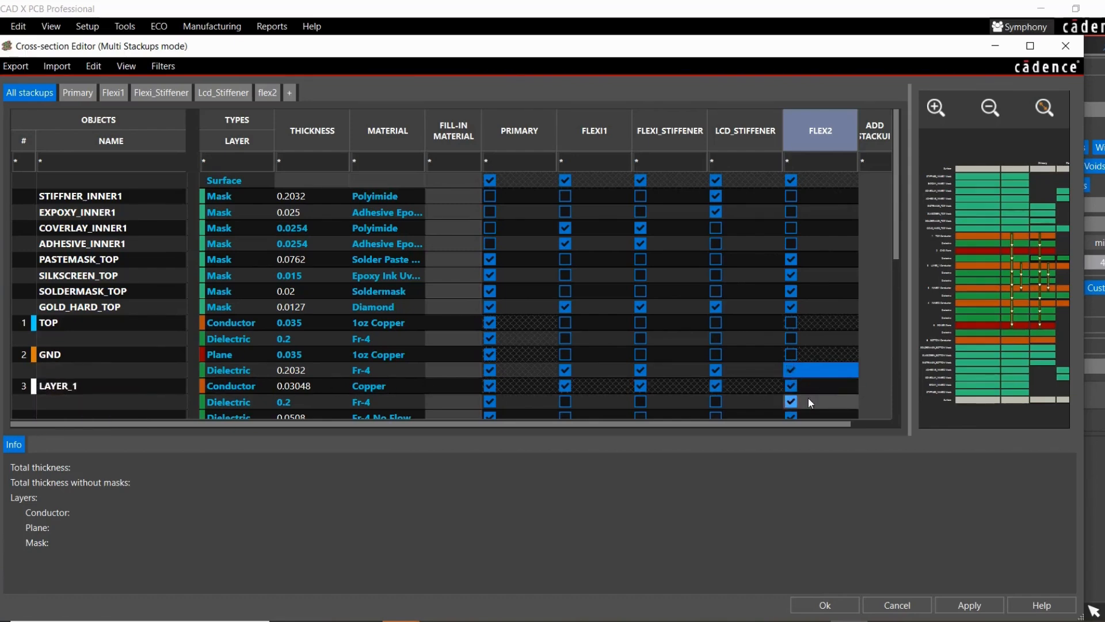
- Exclude every layer from the BOTTOM conductor up to the 0.0508 Fr-4 No Flow dielectric above INNER1 from the flex2 stackup
scroll(808, 399, down, 3)
click(792, 407)
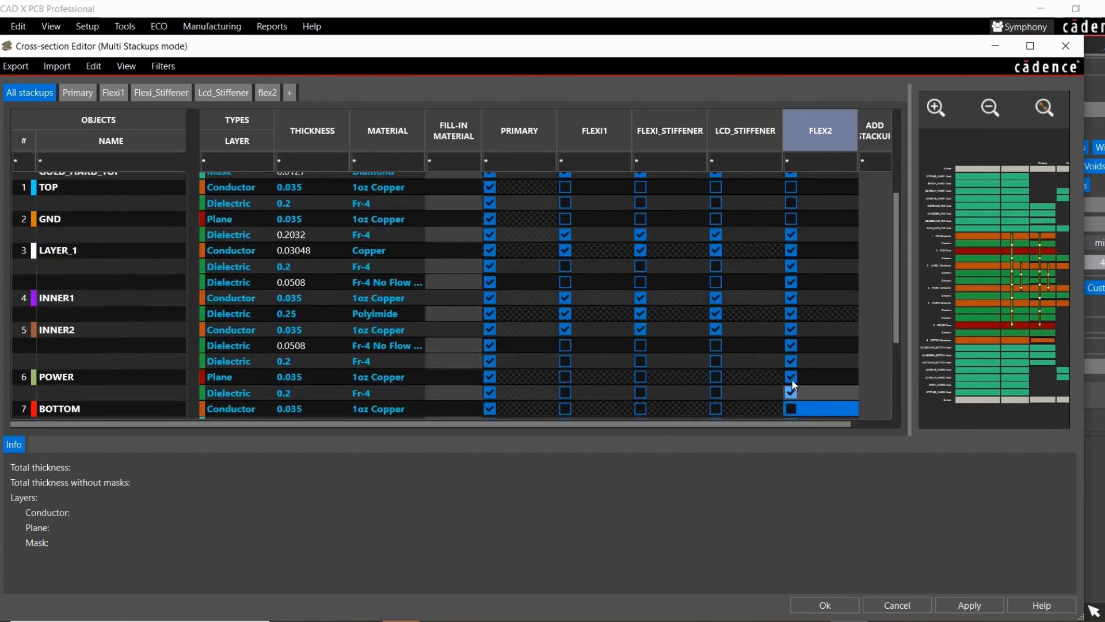
click(790, 392)
click(791, 377)
click(791, 360)
click(790, 345)
click(791, 329)
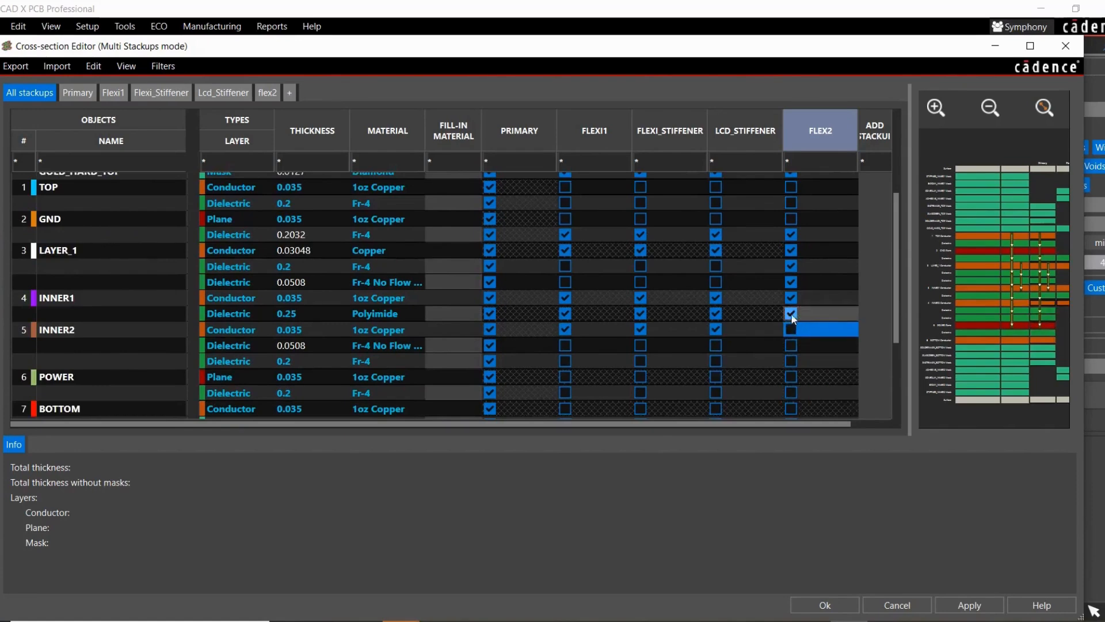
click(791, 313)
click(792, 298)
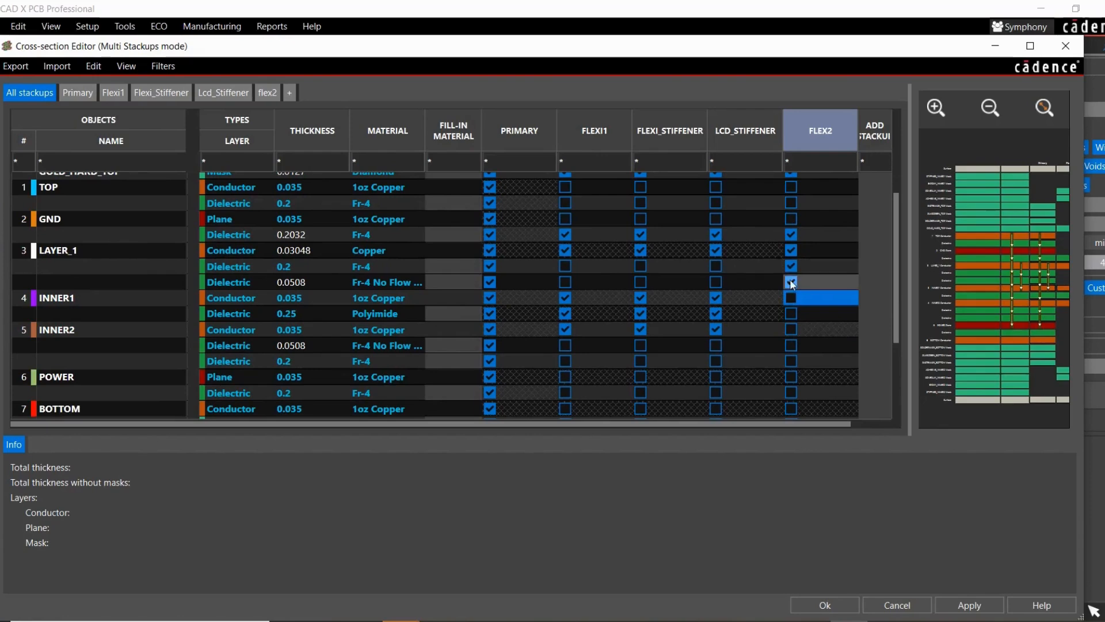
click(790, 282)
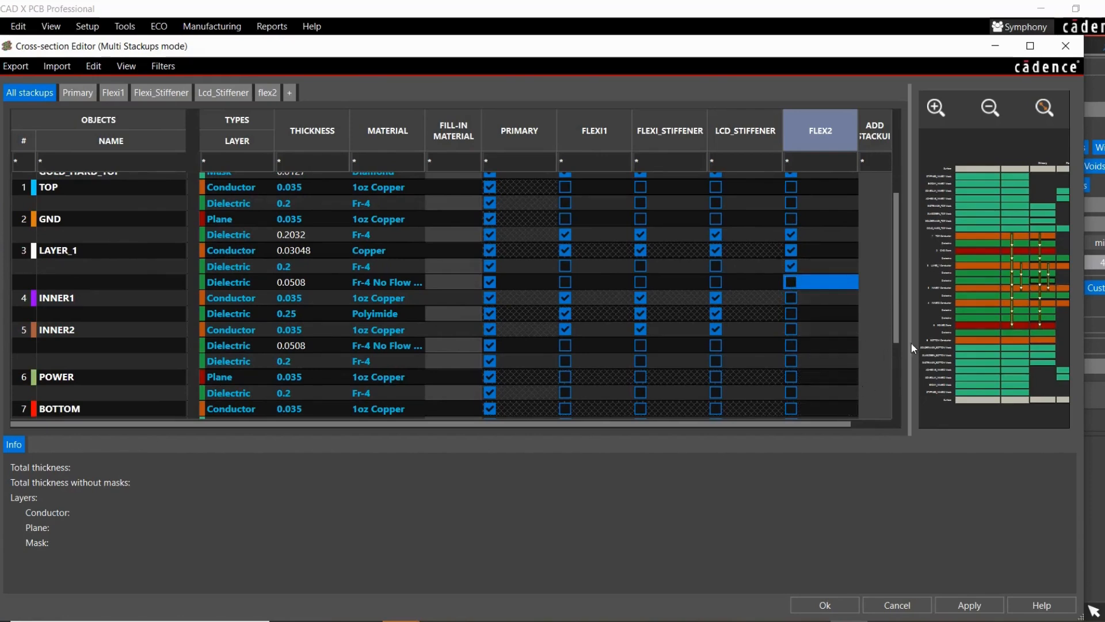
- Enlarge the cross-section chart to compare all stackups side by side, and return it to a narrower width
drag(910, 340, 432, 339)
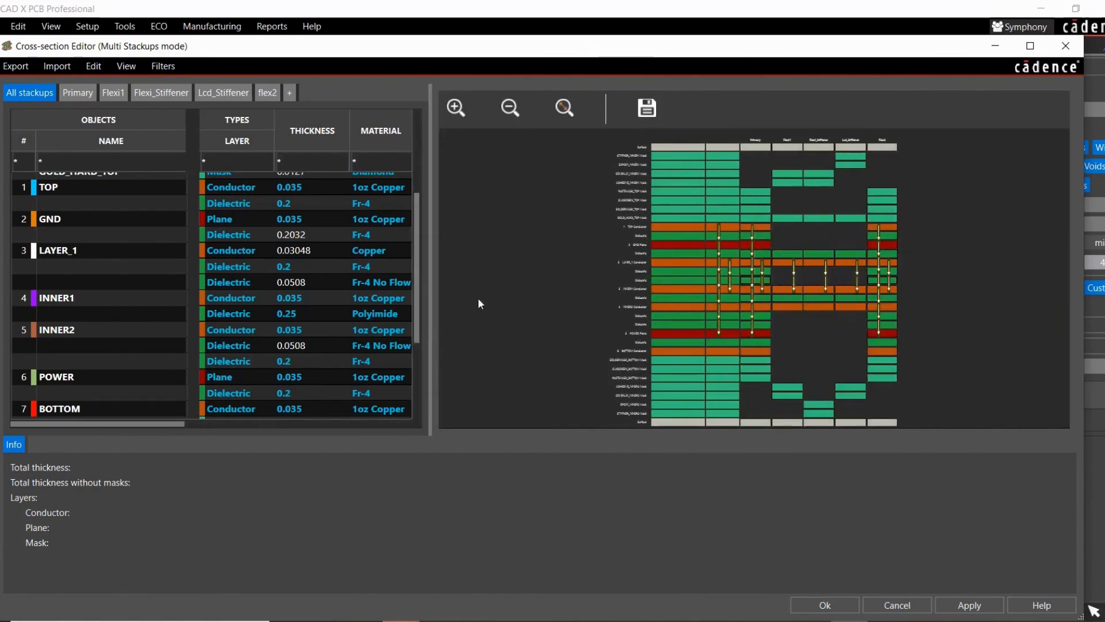
drag(430, 301, 844, 291)
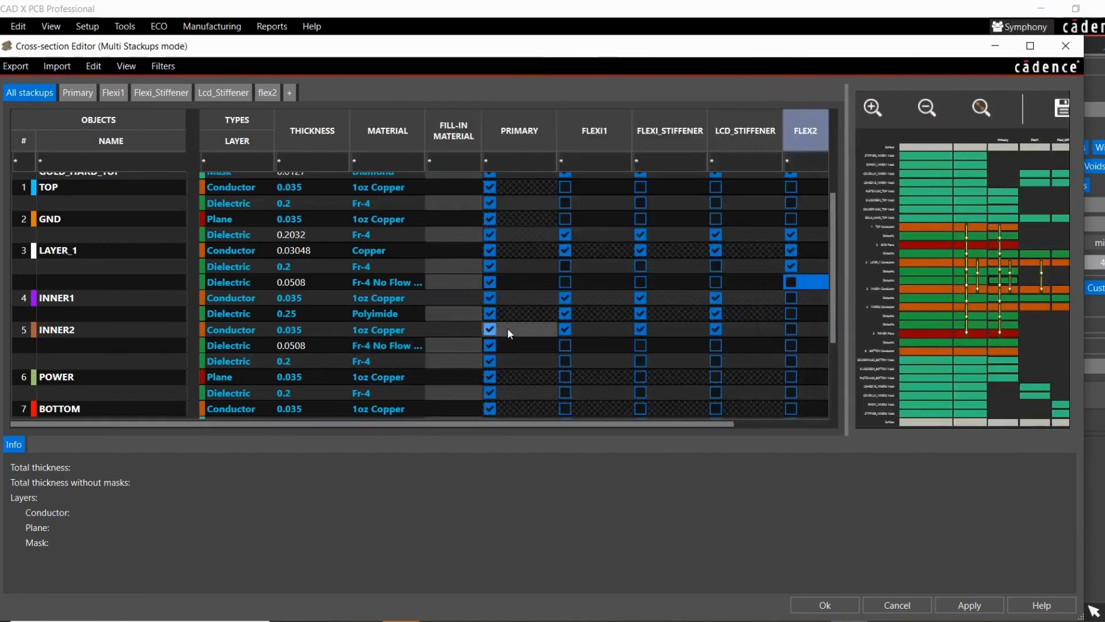
scroll(506, 327, up, 1)
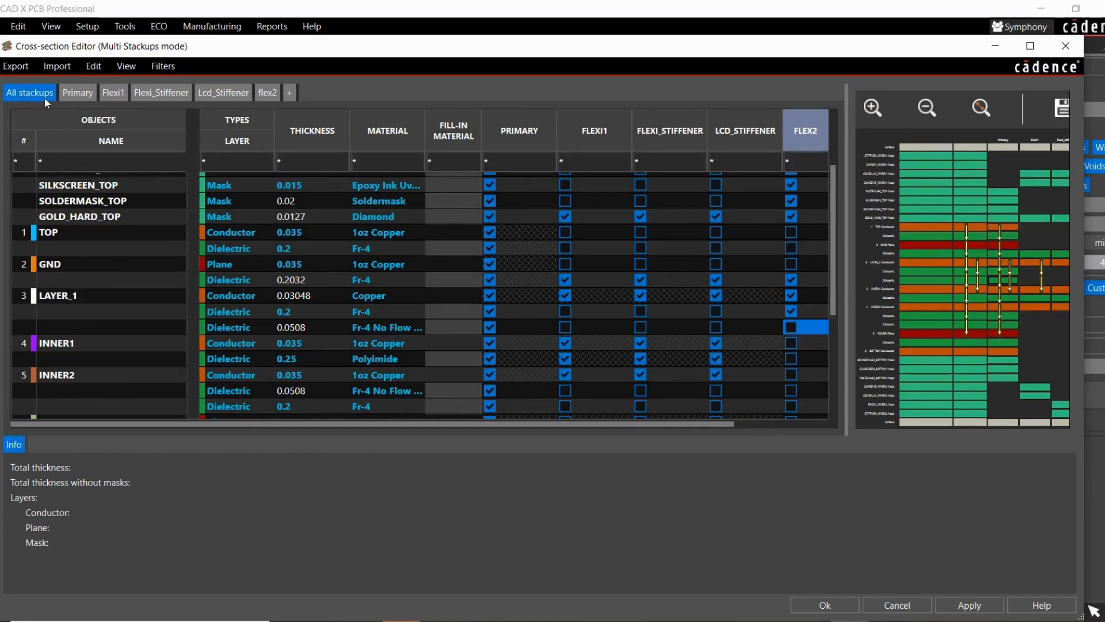
- Review the Primary, Flexi1, Flexi_Stiffener and Lcd_Stiffener stackups one by one, and leave the Create Stackup dialog without adding one
click(73, 94)
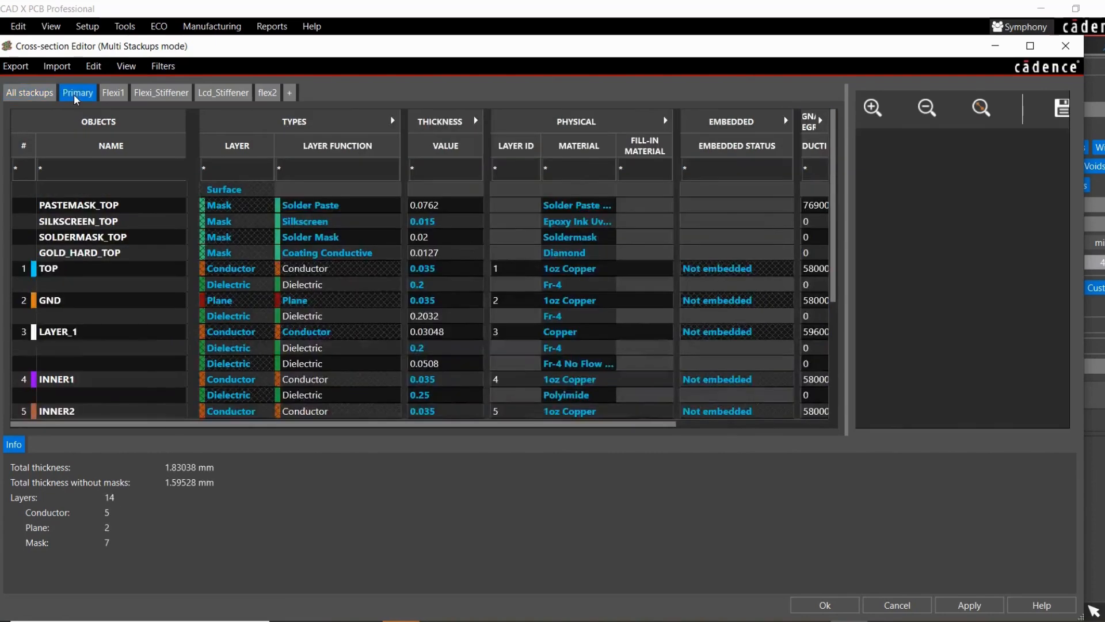
click(120, 95)
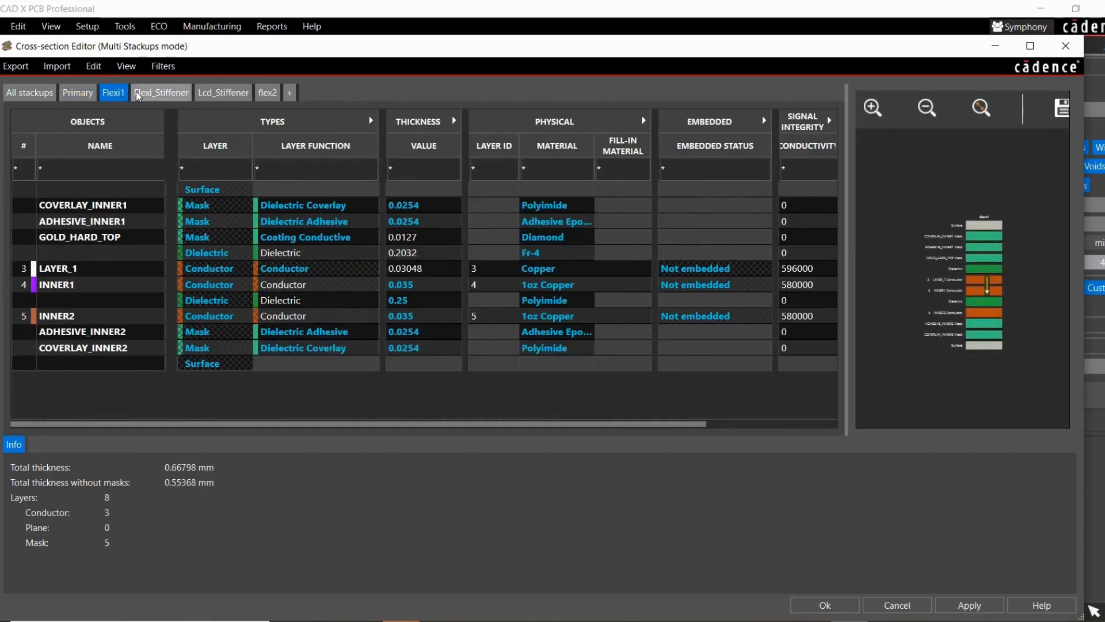
click(161, 94)
click(224, 93)
click(289, 93)
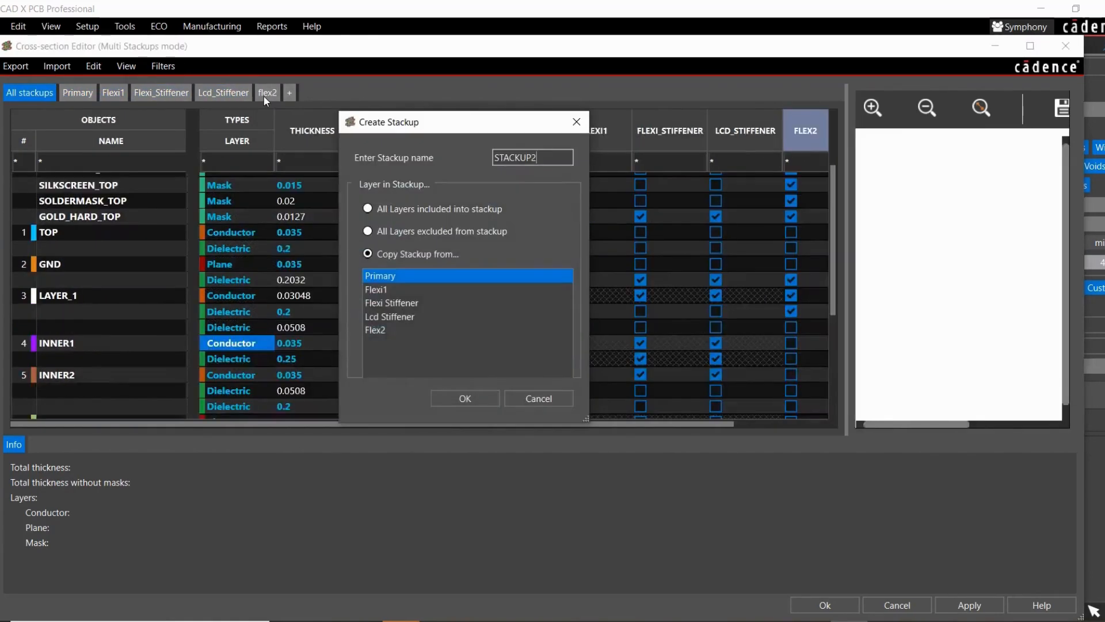
click(547, 398)
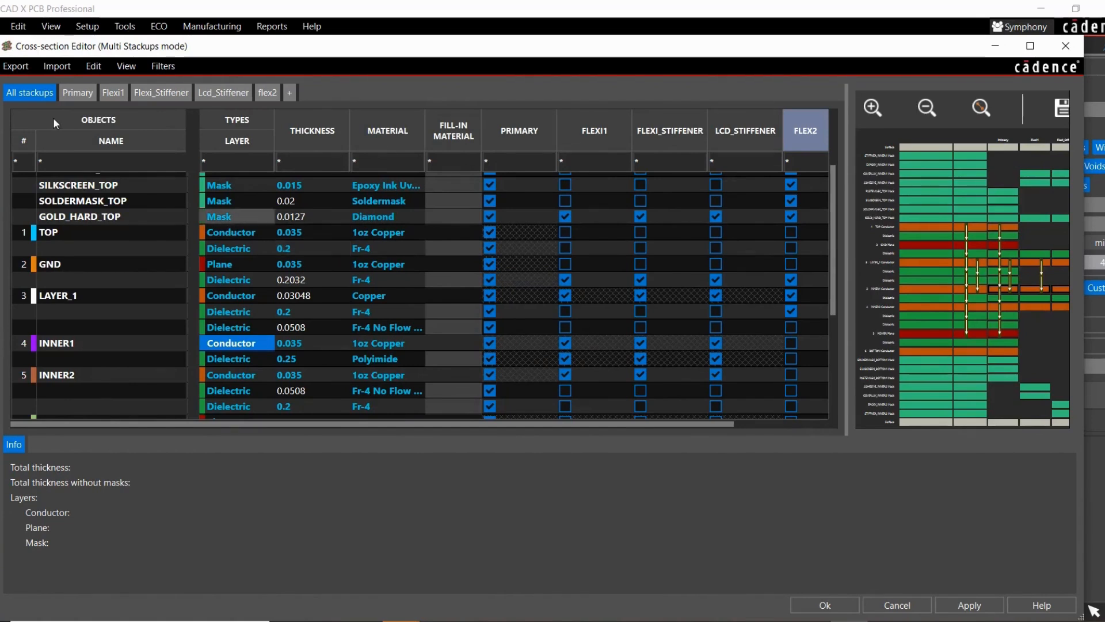
- Check the cross-section technology file export without saving, and look through the import, view and filter options
click(15, 67)
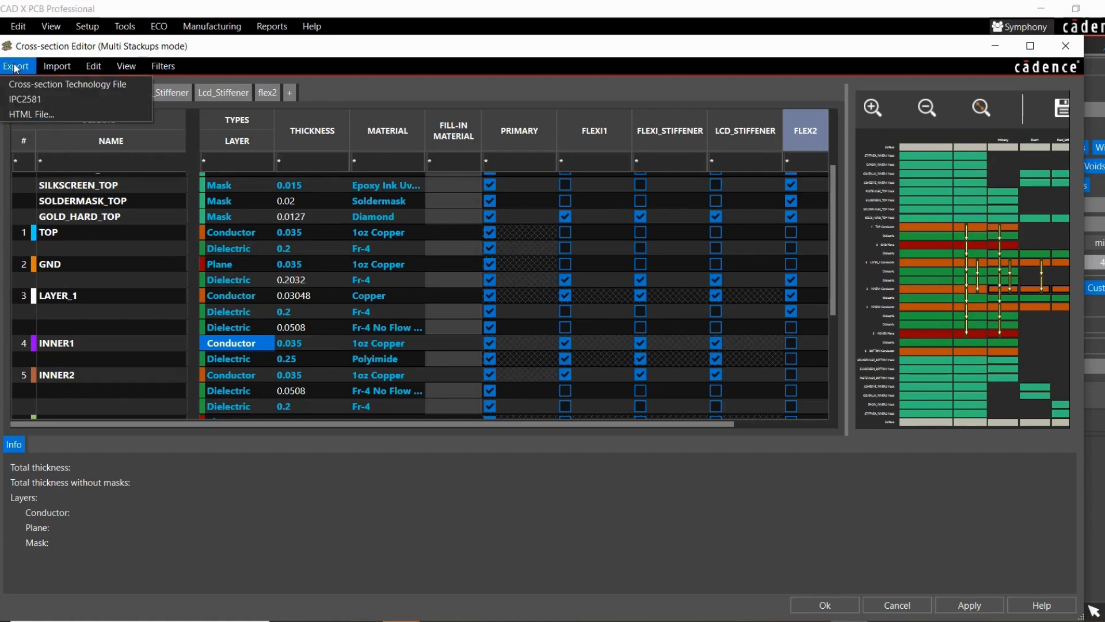
mouse_move(56, 68)
click(41, 85)
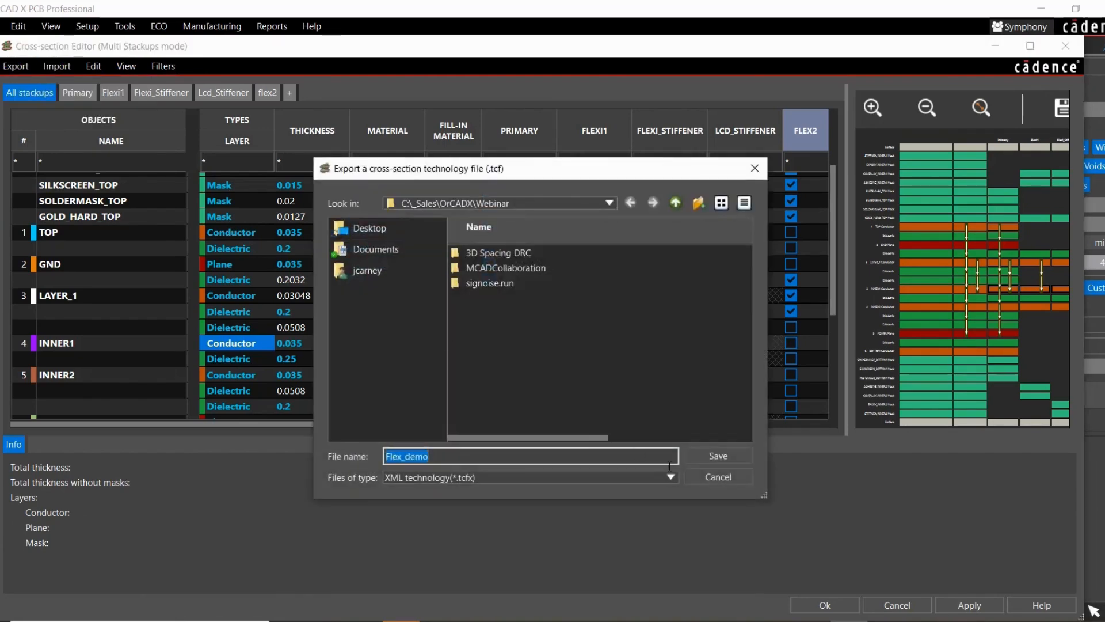
click(725, 477)
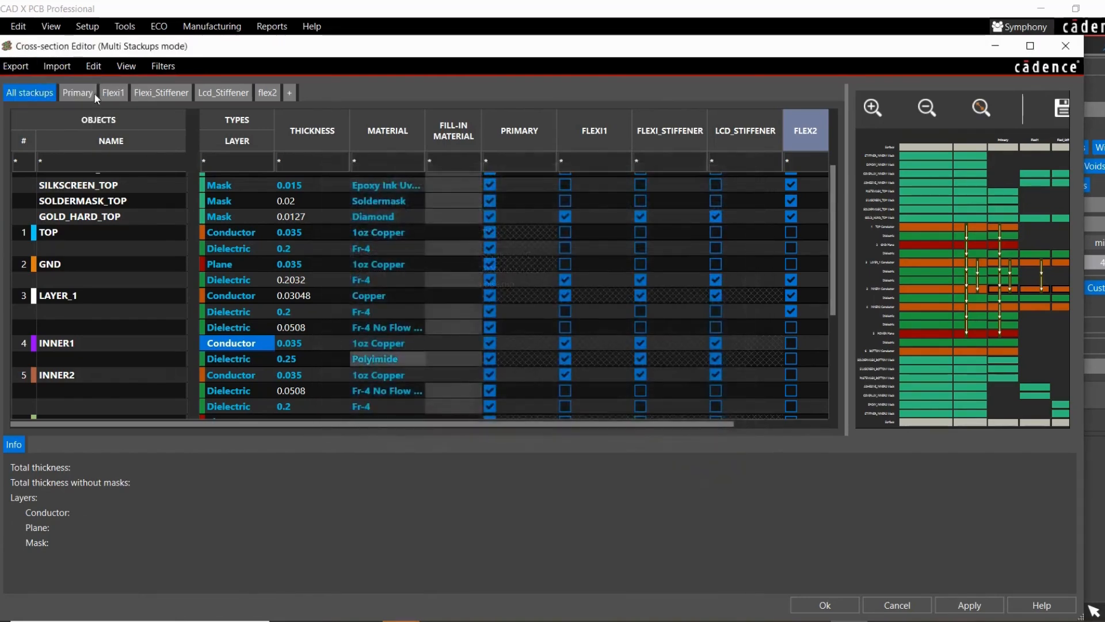
click(61, 68)
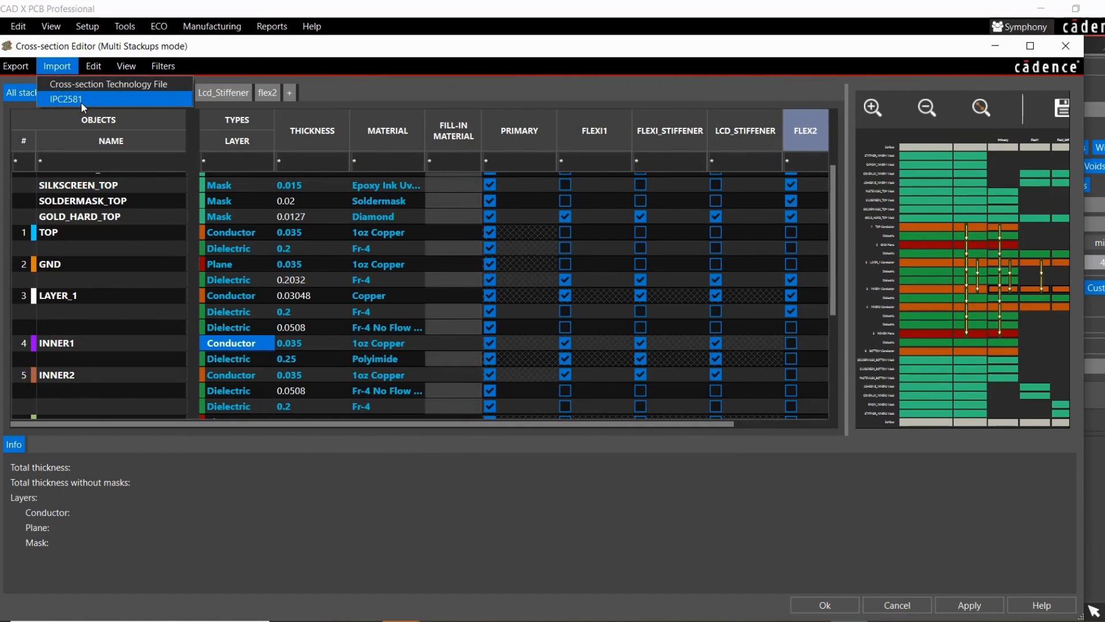
mouse_move(128, 68)
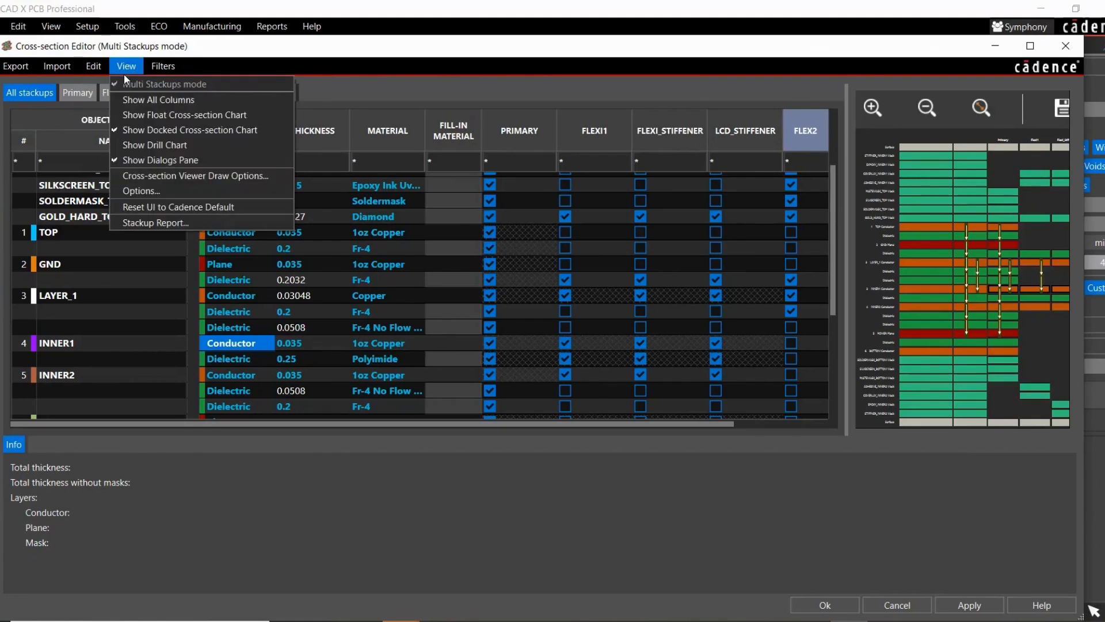
mouse_move(173, 67)
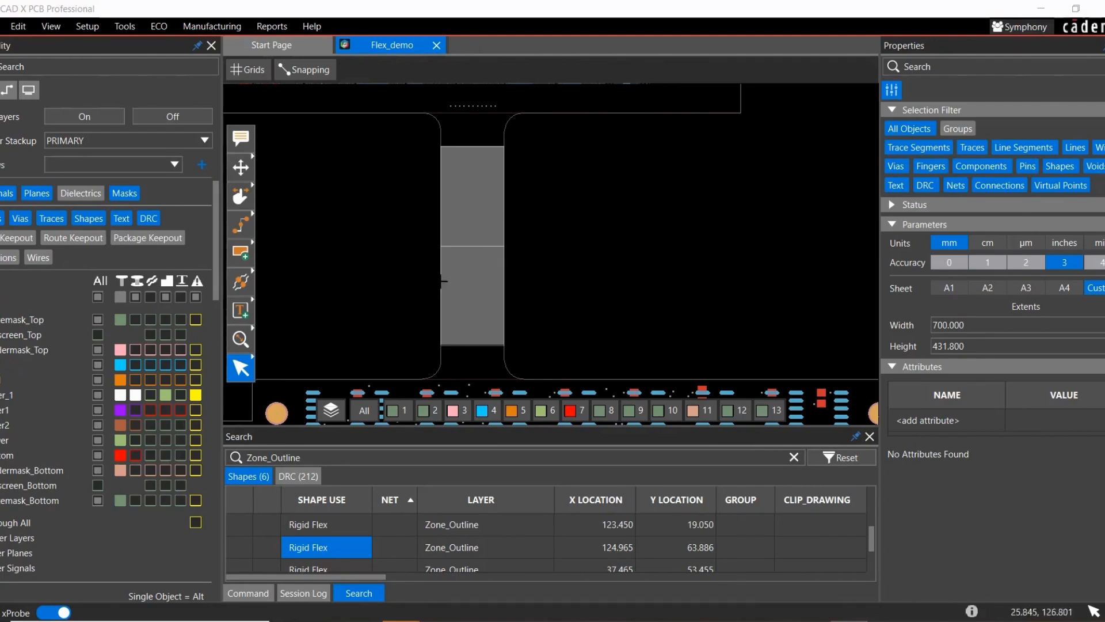
- Show all objects on the GND and Inner2 layers together with the top-side component view
scroll(416, 282, down, 2)
scroll(439, 279, up, 1)
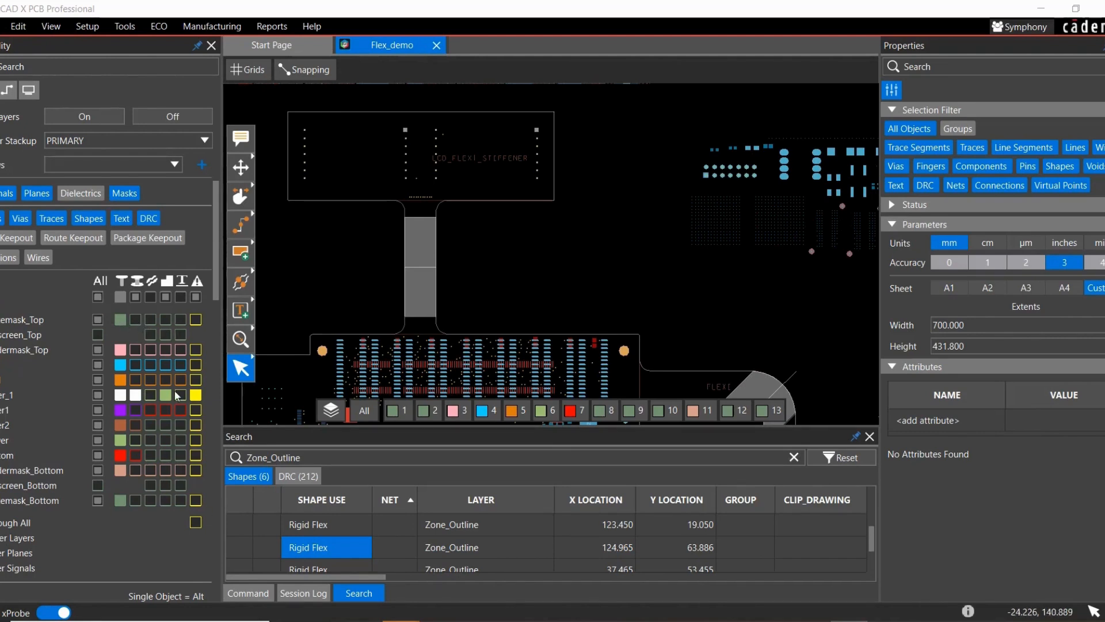
click(98, 379)
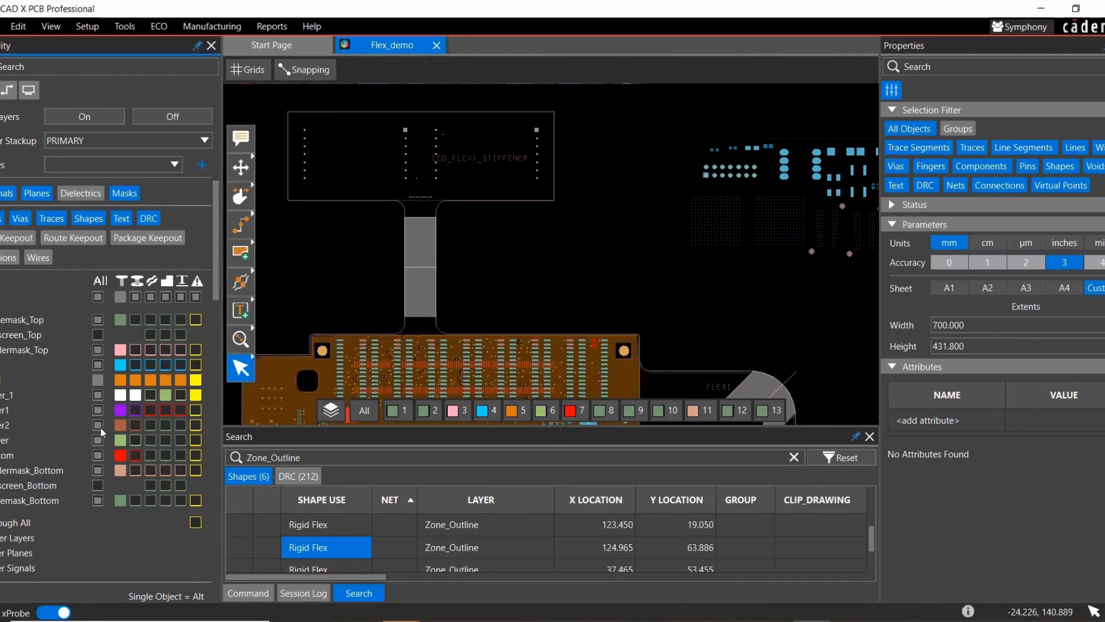
click(99, 425)
scroll(128, 485, down, 3)
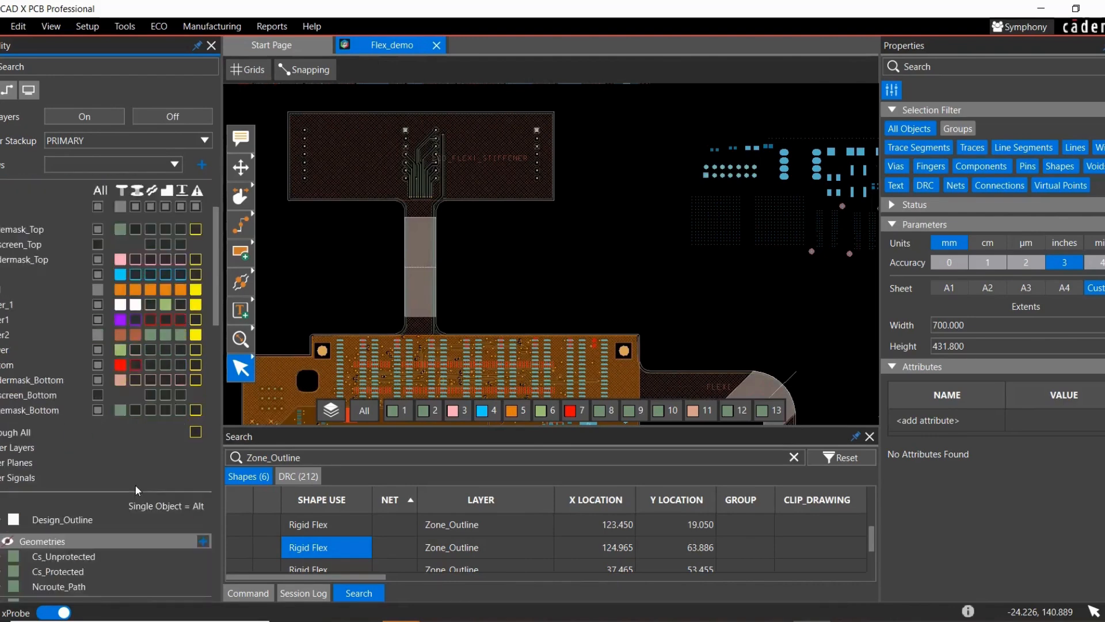
scroll(136, 483, down, 5)
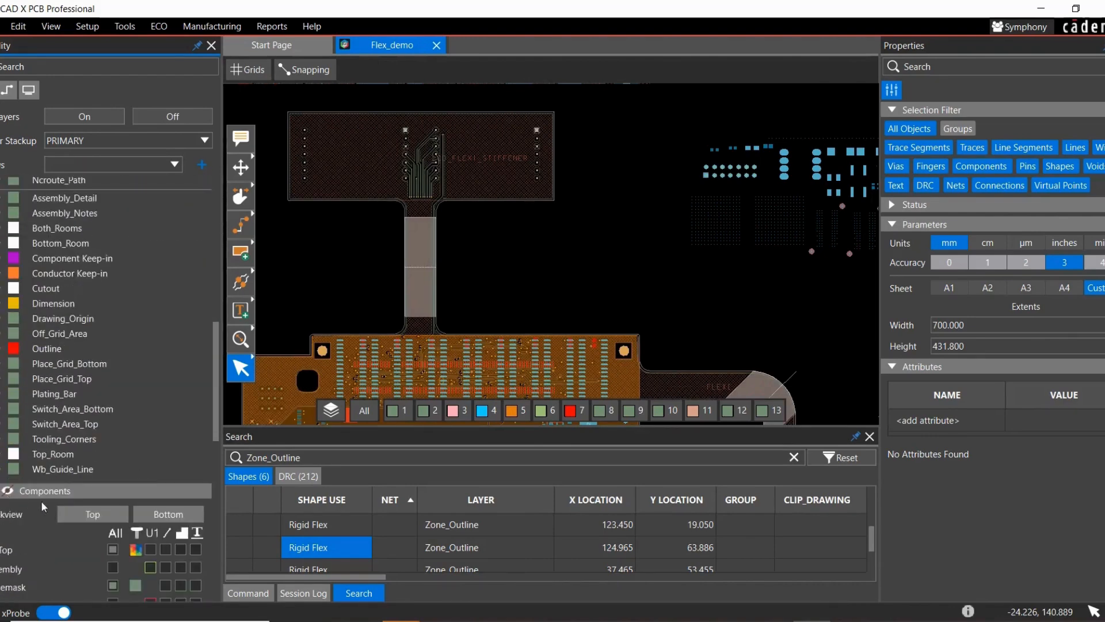
click(91, 515)
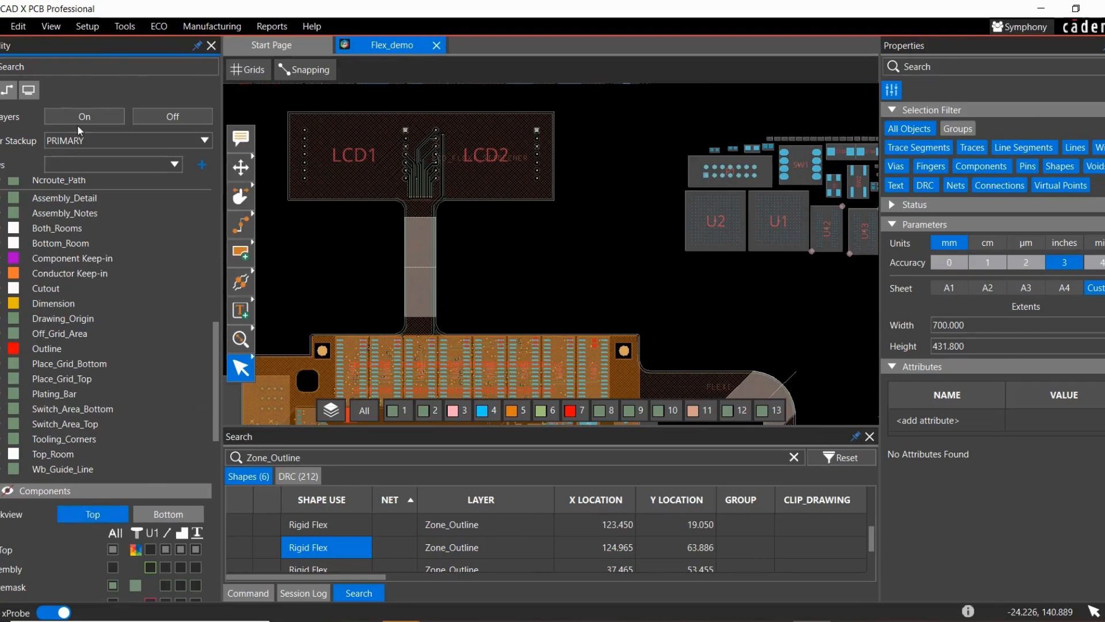
- Turn off all layers, and display only the design outline and the pins on all layers
click(177, 119)
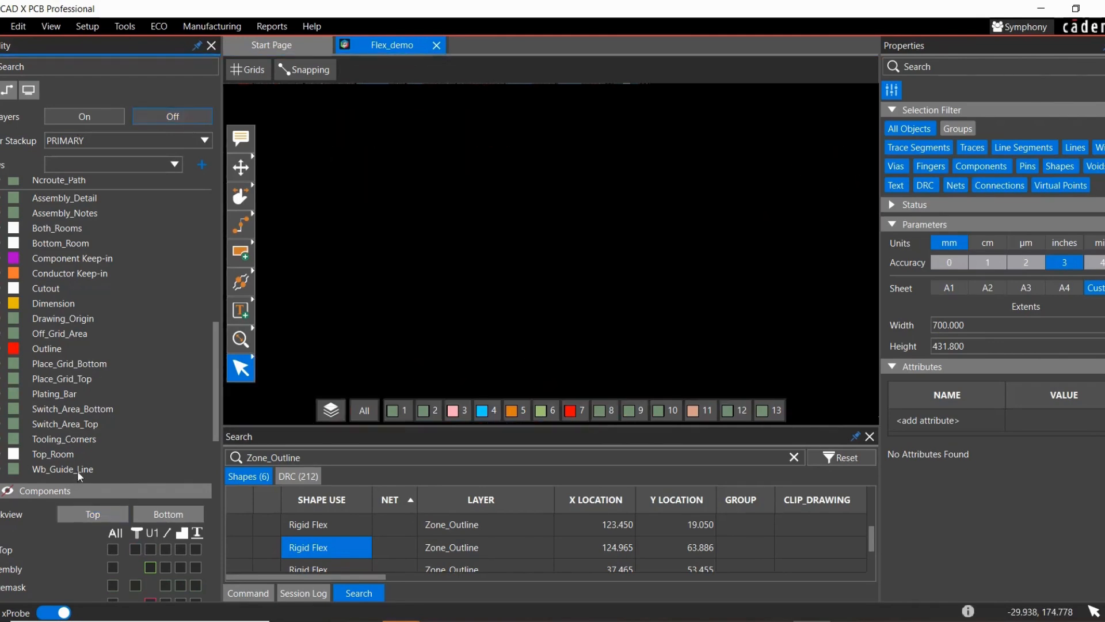
scroll(80, 466, up, 6)
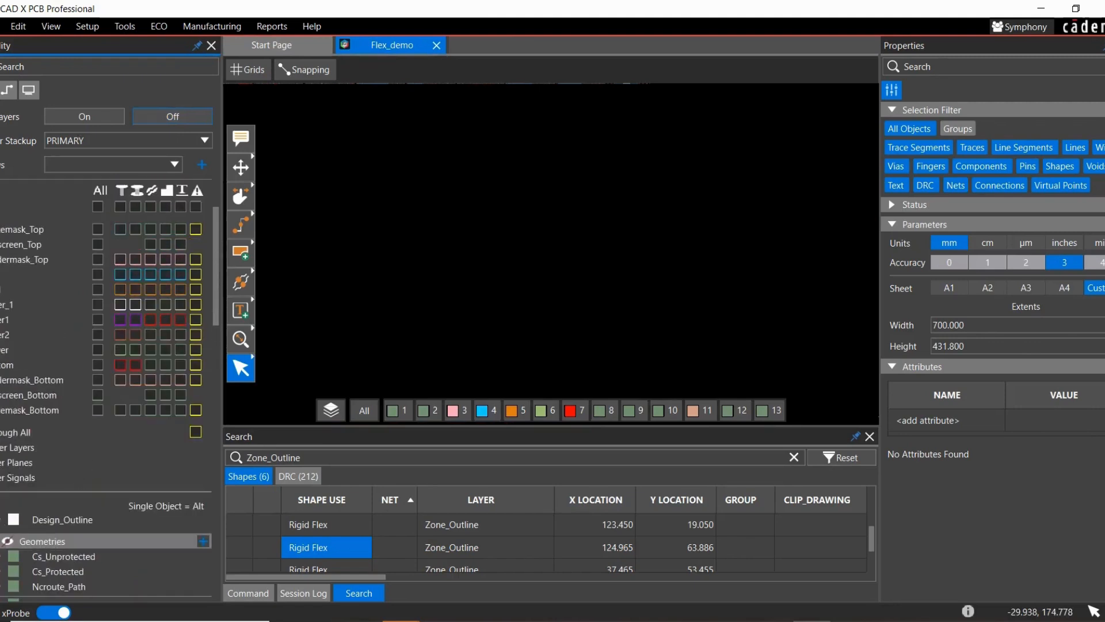
click(1, 520)
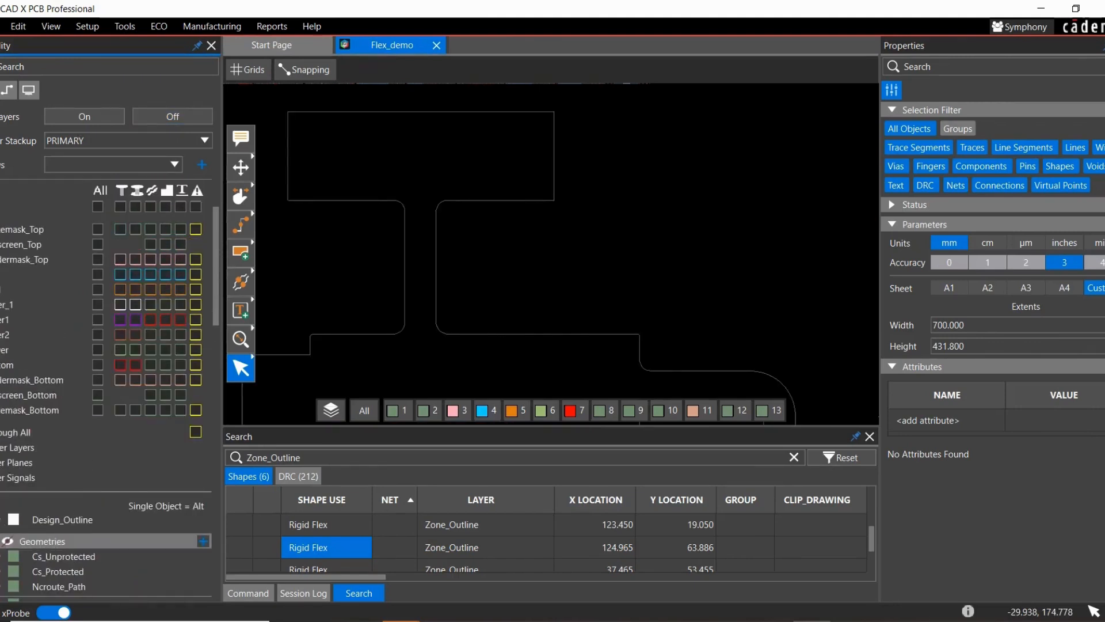
click(120, 205)
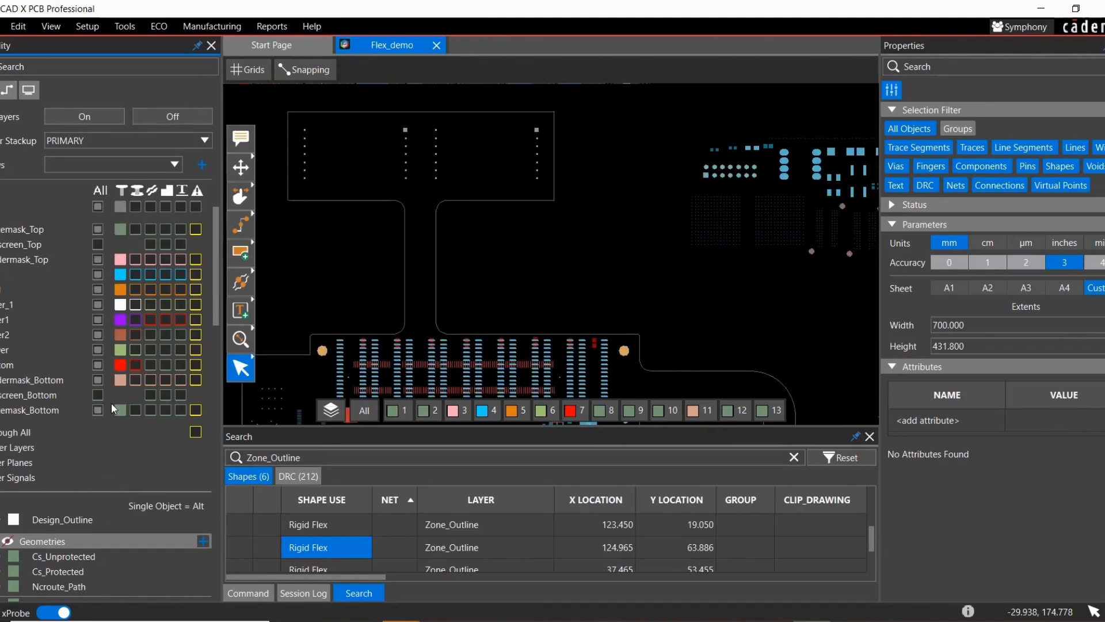
- Display the zone outlines, bend areas and bend lines from the Rigid Flex layer group
scroll(111, 403, down, 3)
scroll(102, 406, down, 5)
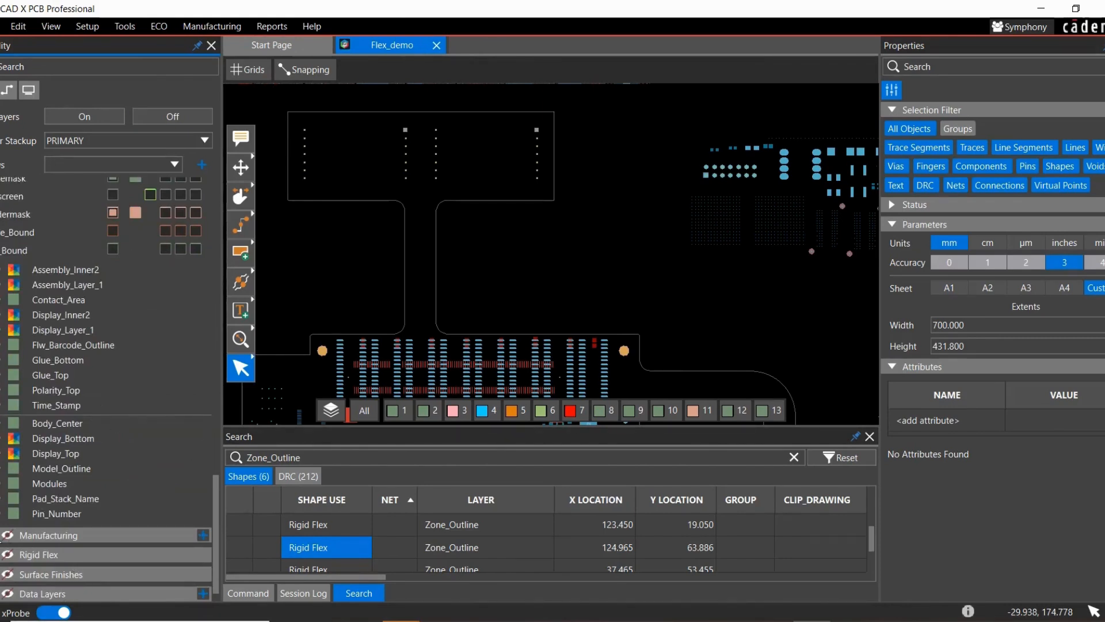
click(17, 555)
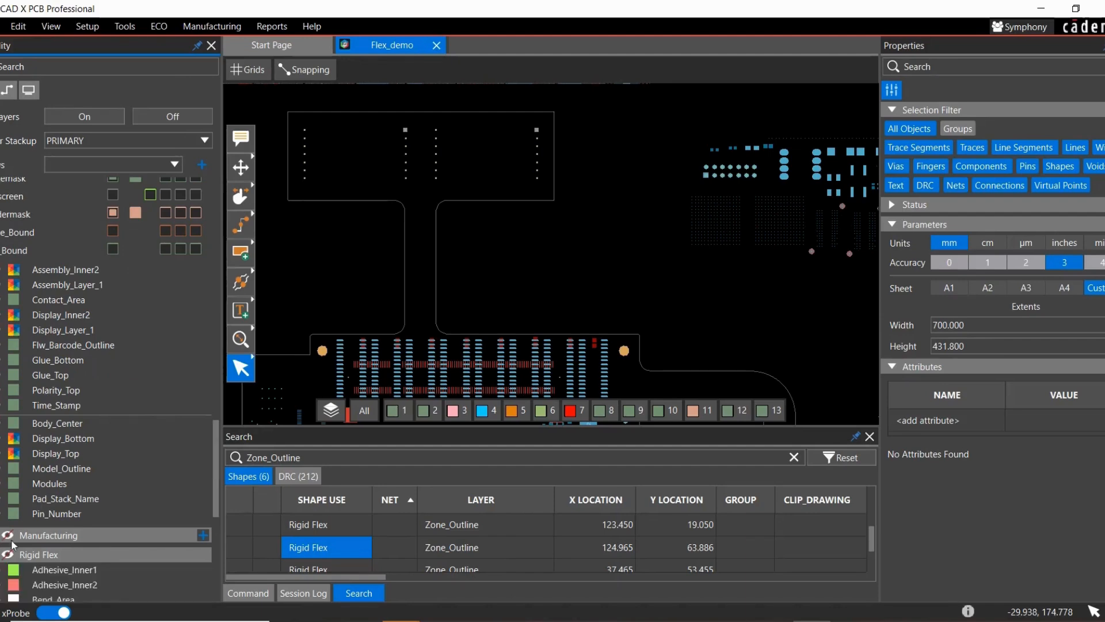
scroll(81, 499, down, 4)
scroll(112, 539, down, 3)
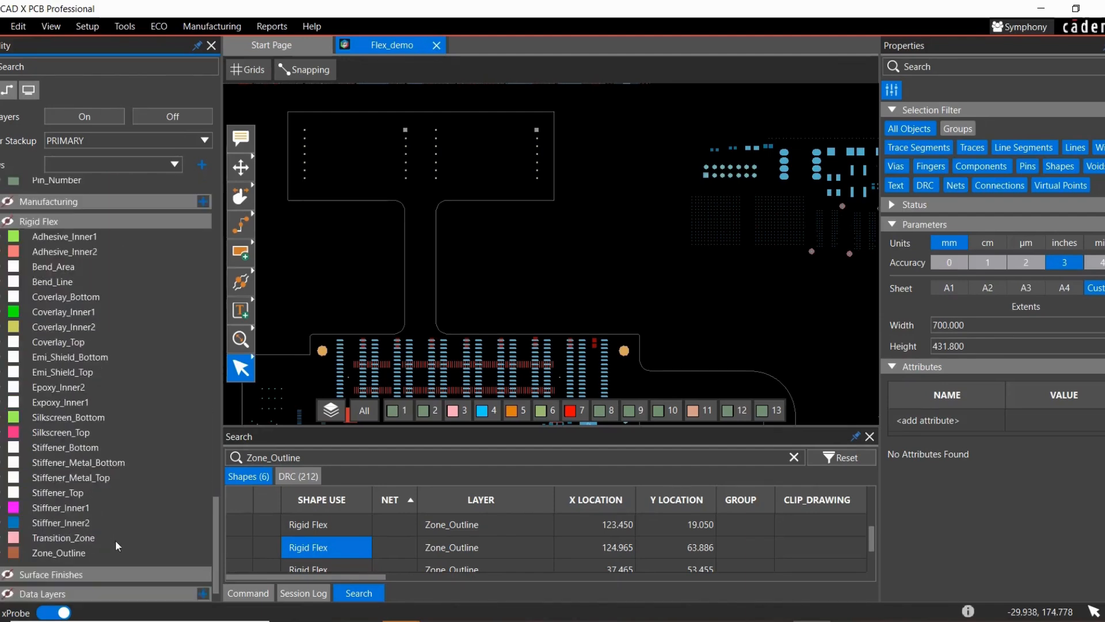
click(0, 556)
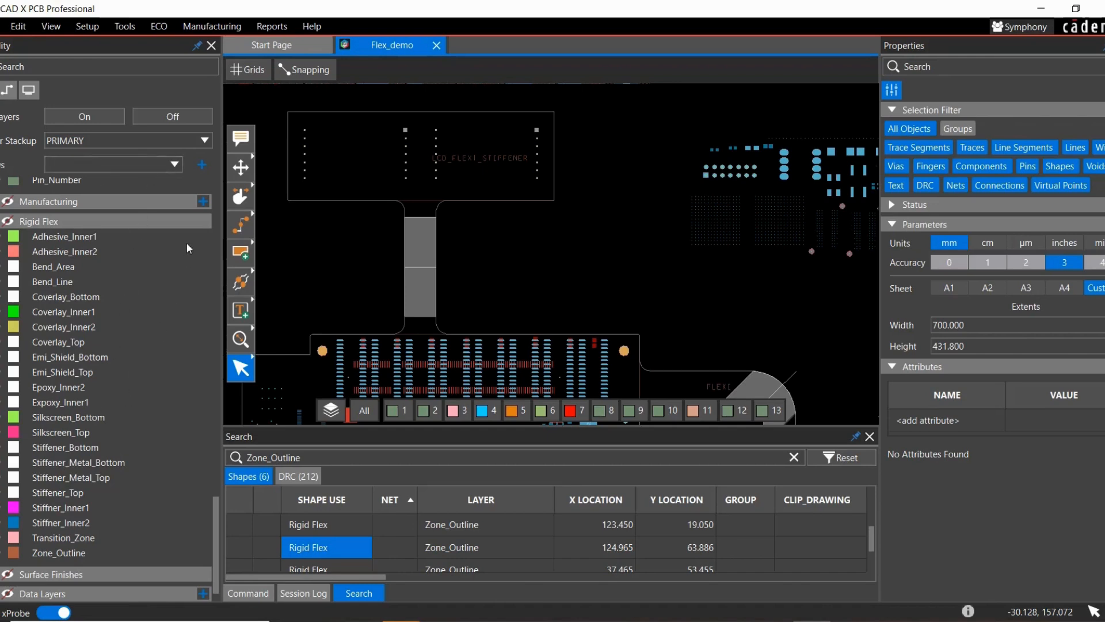
- Save the current layer visibility as a view named flex
click(202, 164)
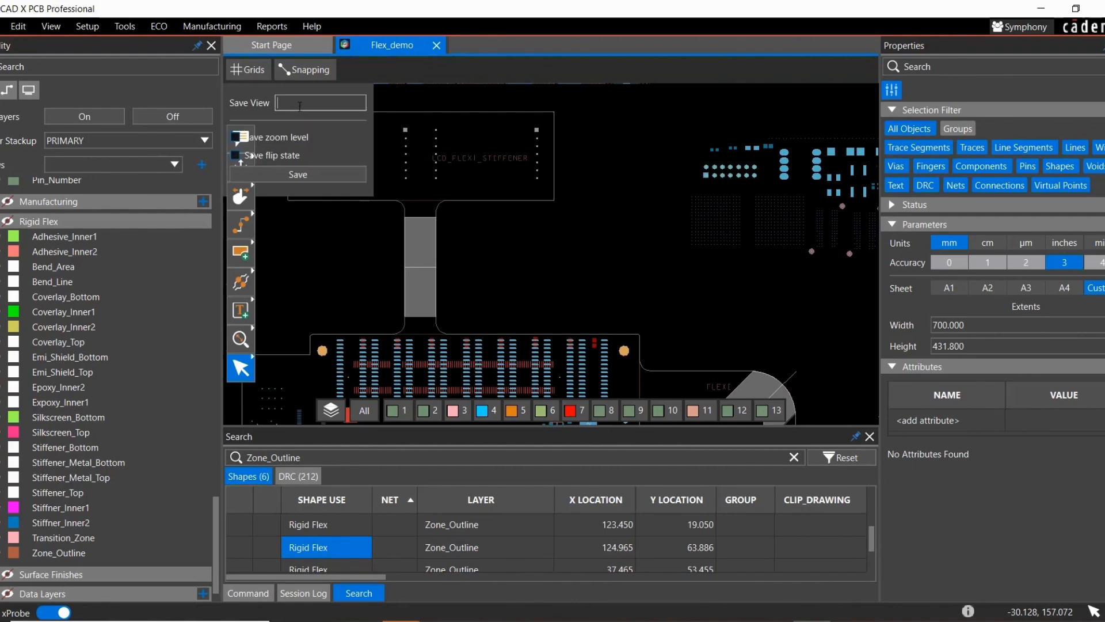
text(flex)
click(296, 174)
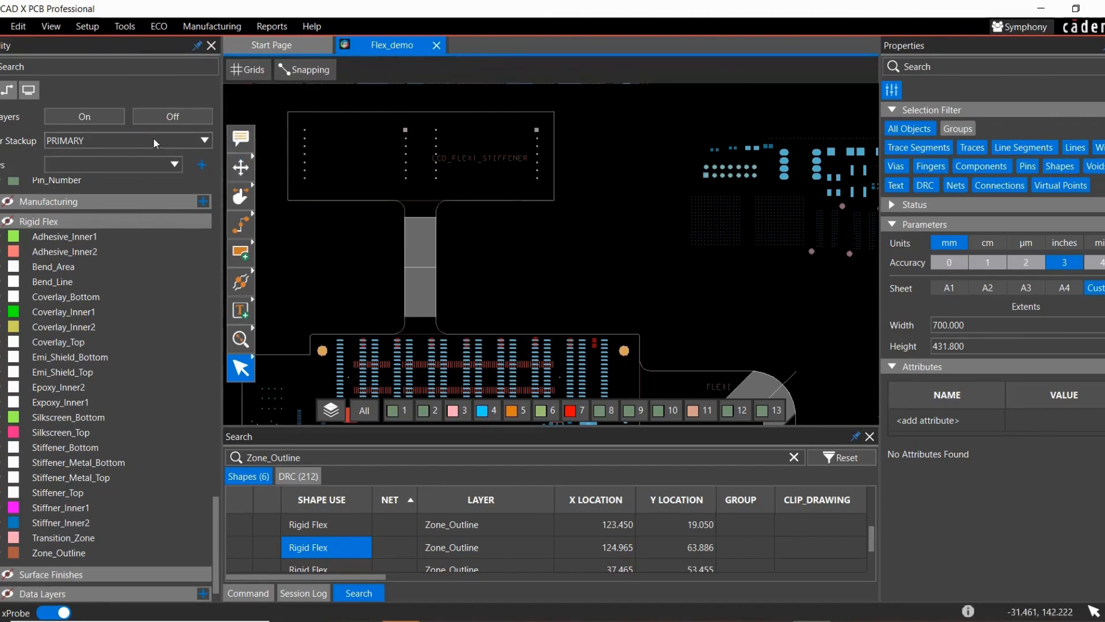
- Display the Film: BOTTOM view, and restore the saved flex view
click(160, 167)
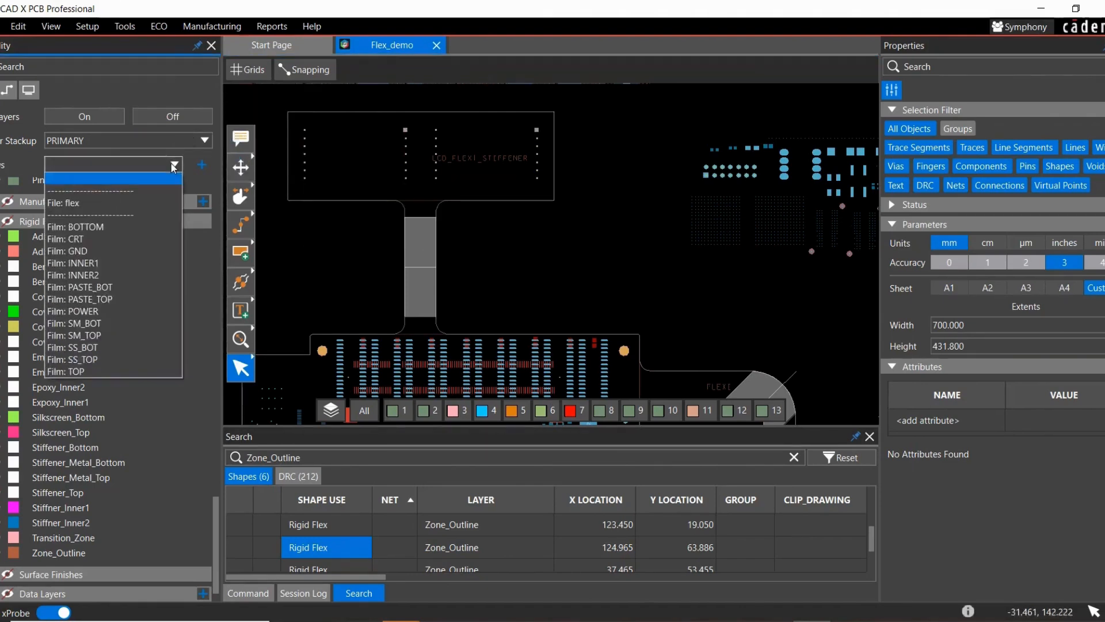
click(123, 226)
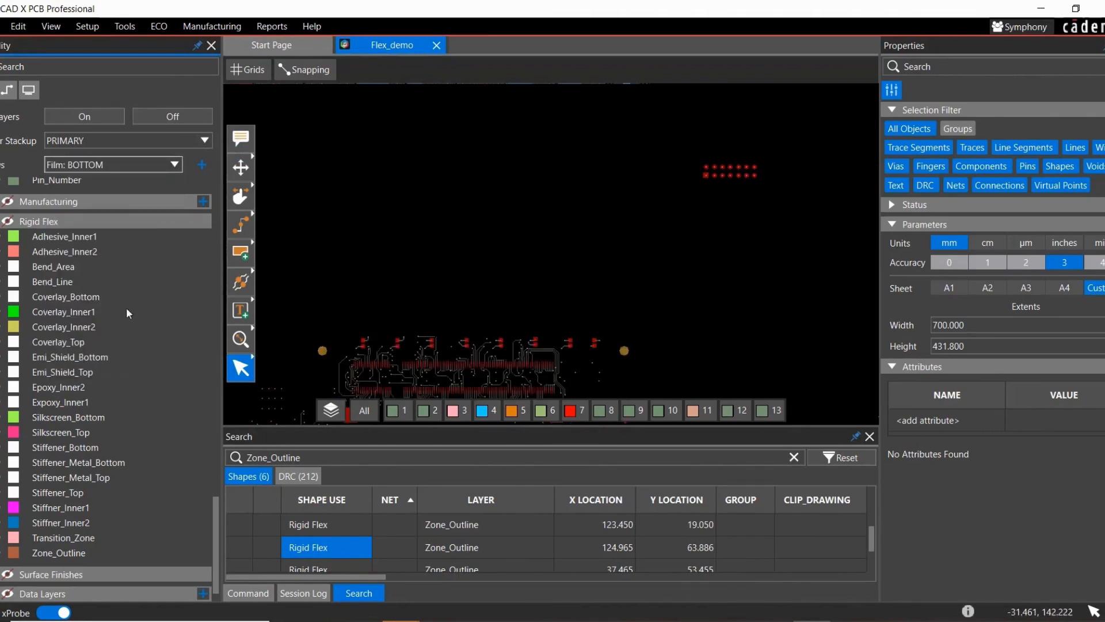
click(331, 410)
click(325, 194)
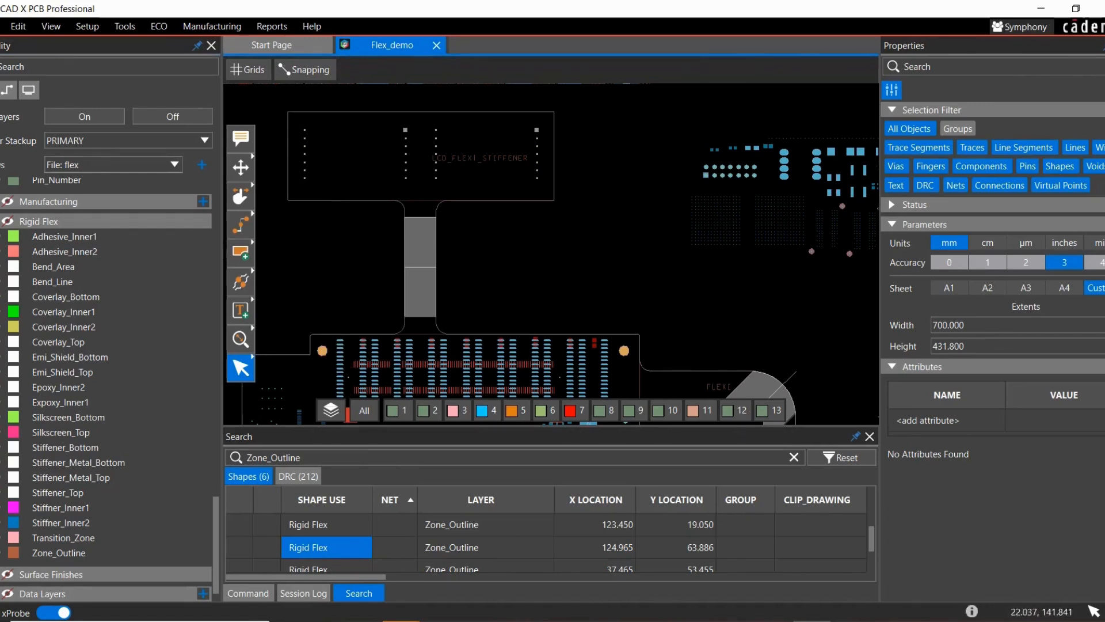
- Auto-hide the Search and Visibility panes to enlarge the canvas around the LCD flex strip
scroll(390, 239, up, 2)
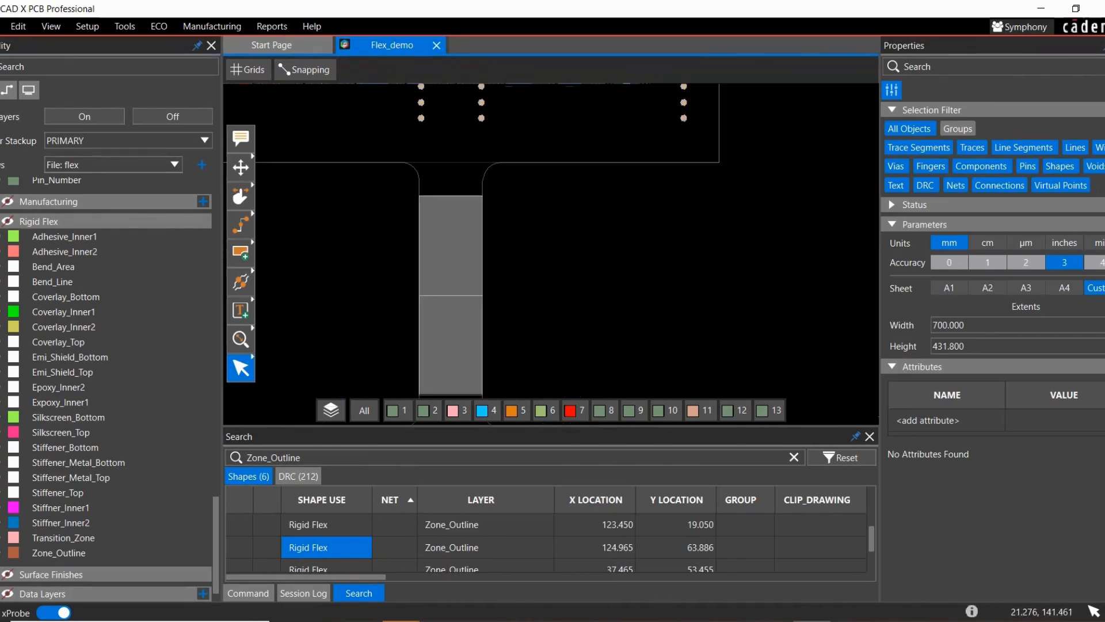
click(855, 436)
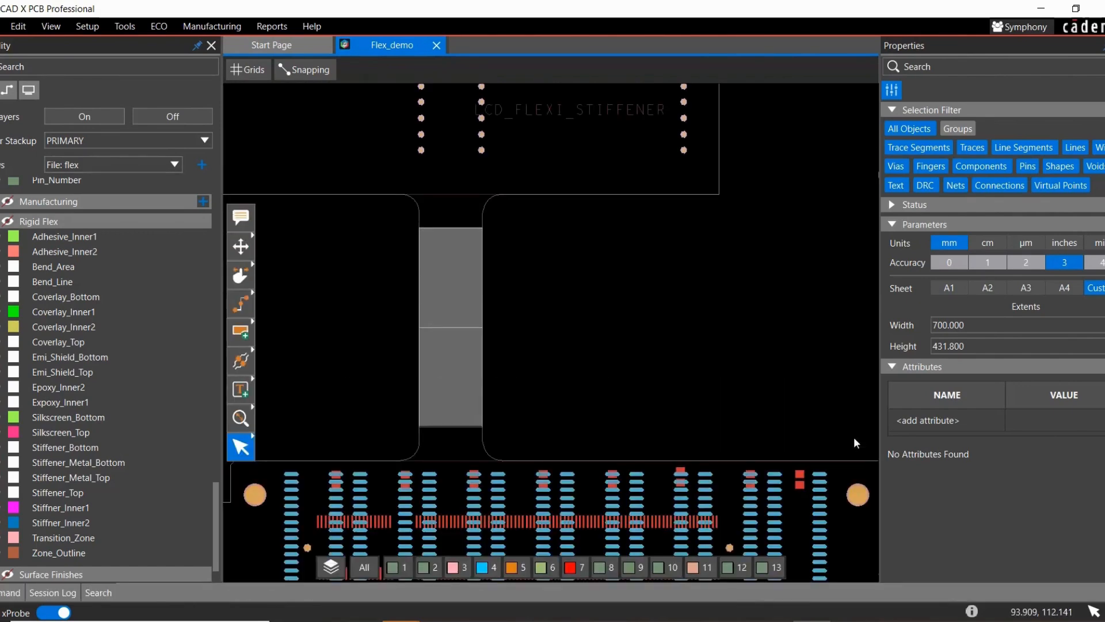
click(197, 45)
middle_drag(114, 323, 332, 296)
- Start the Create Zones command and move its drawing options clear of the LCD stiffener outline
click(88, 28)
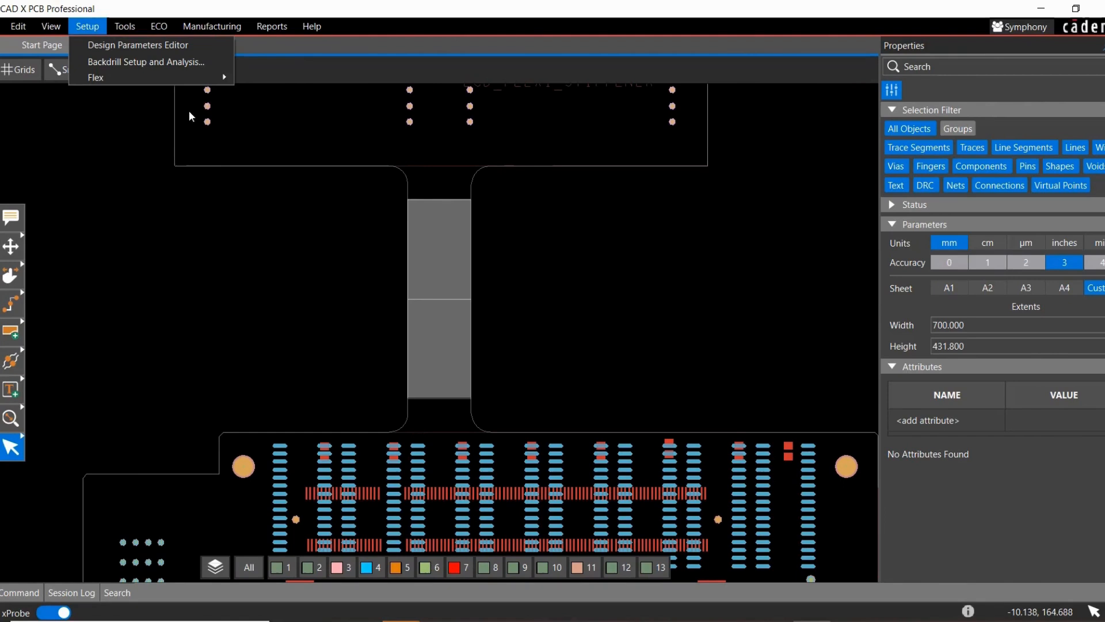
mouse_move(195, 85)
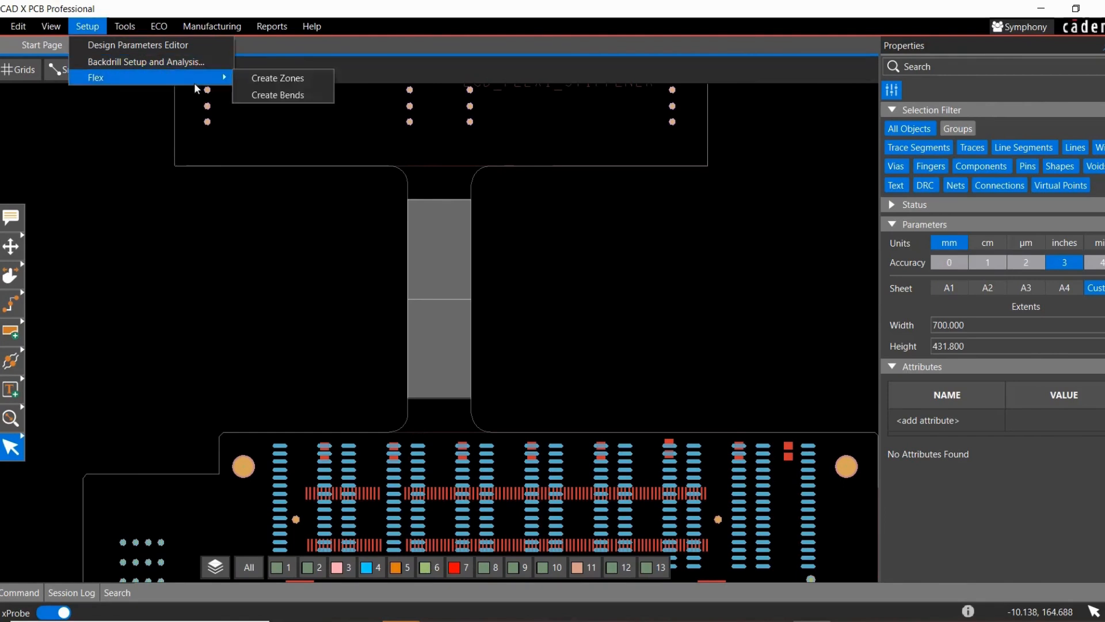
click(278, 81)
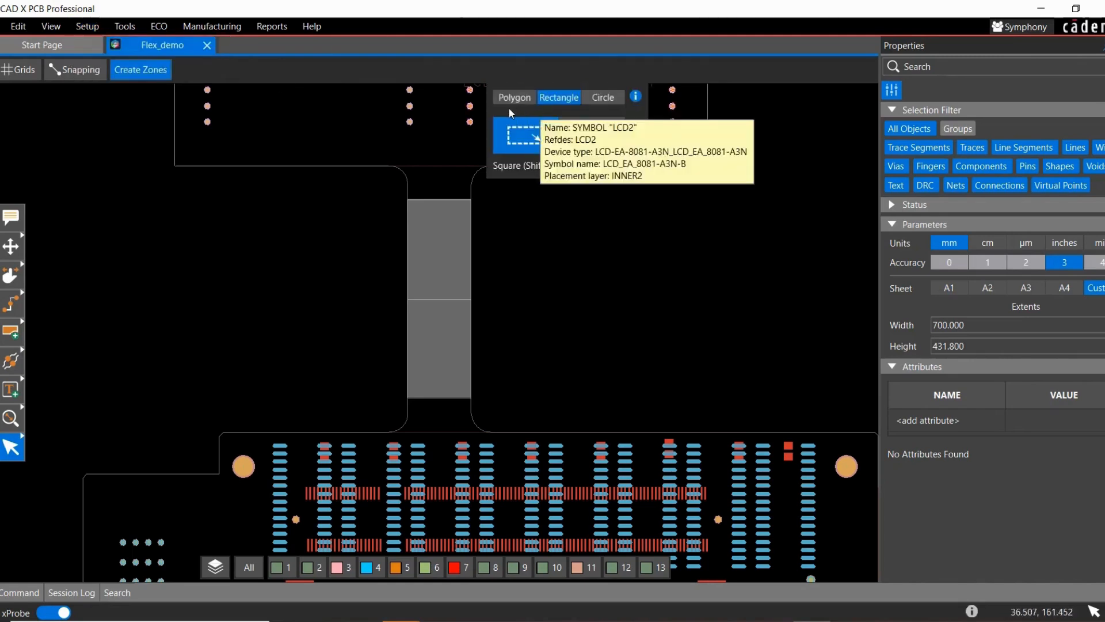
drag(517, 103, 749, 101)
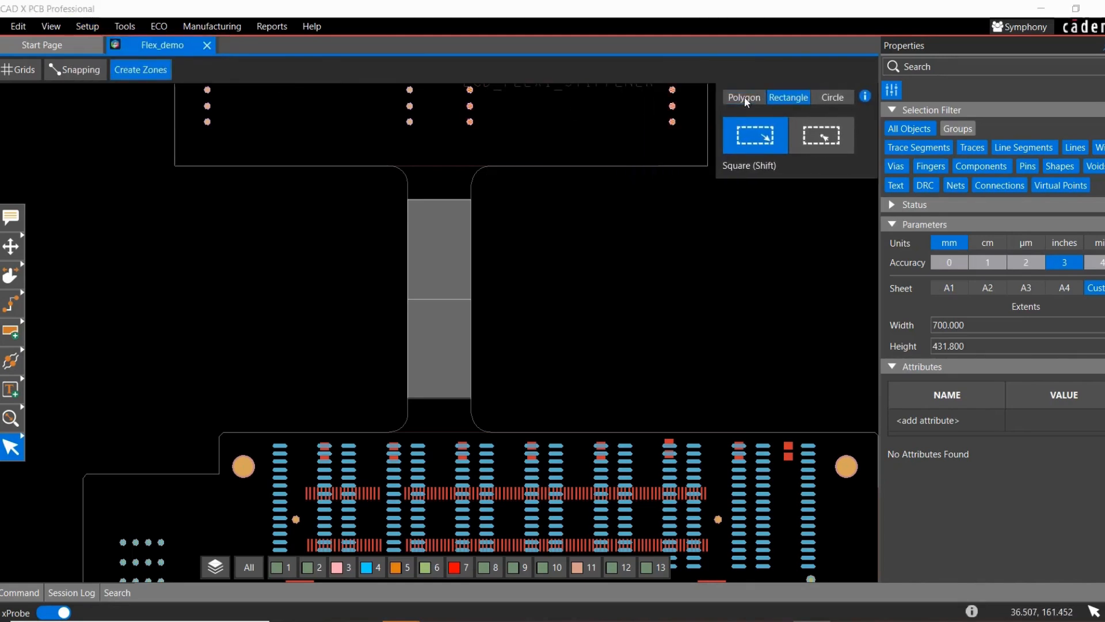
- Review the Polygon, Rectangle and Circle drawing modes available for creating zones
click(744, 98)
click(784, 100)
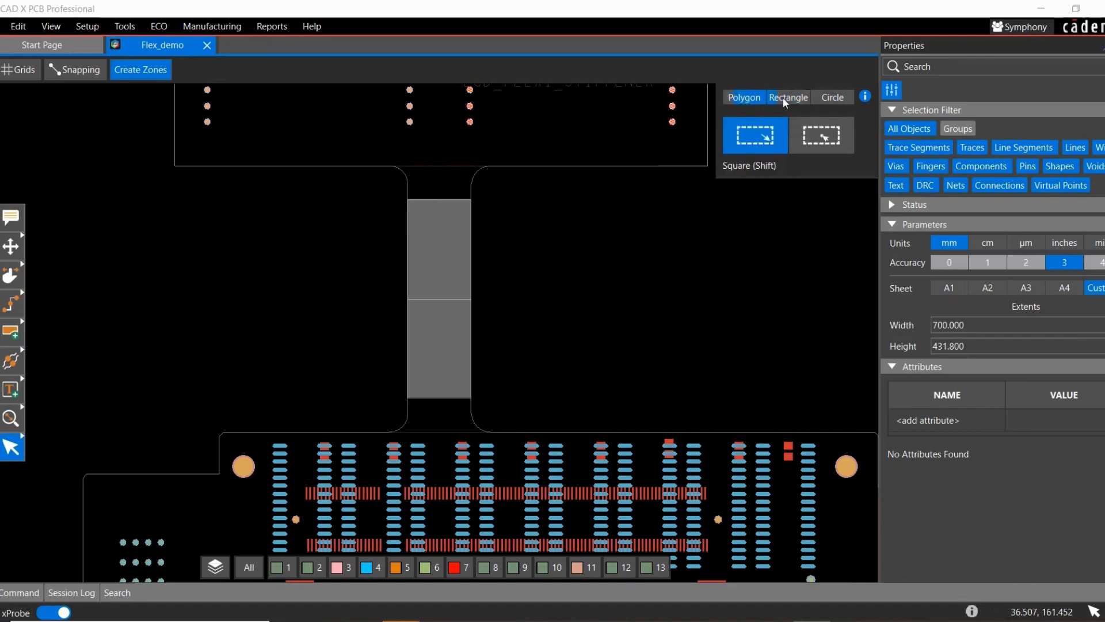
click(840, 99)
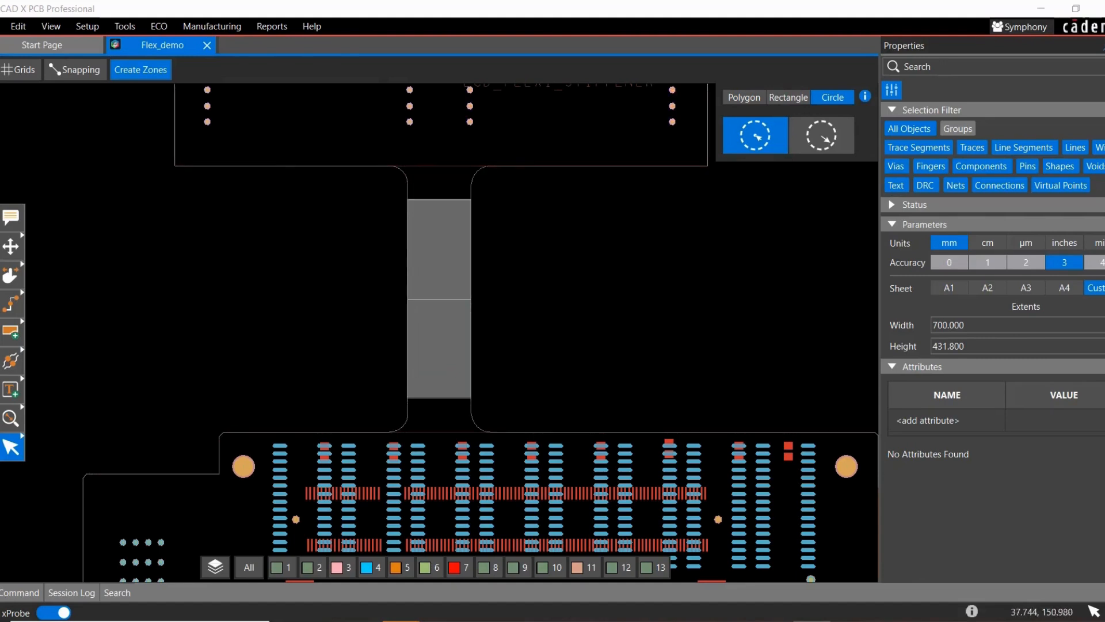
click(743, 99)
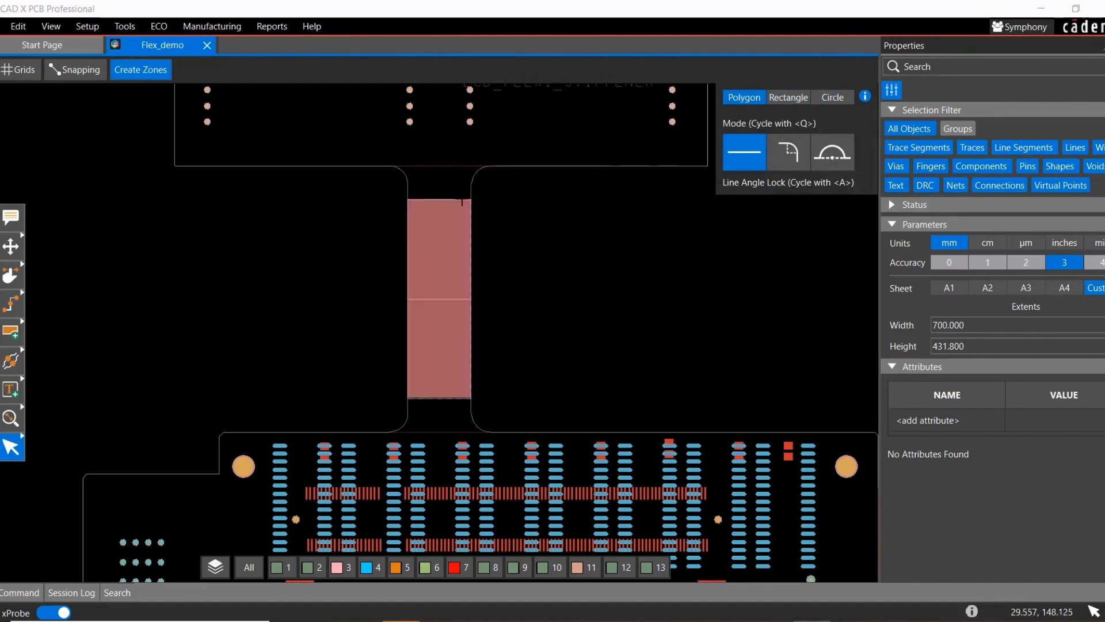
- Draw a rectangular zone over the flex strip between the LCD stiffener and the main PCB
click(796, 99)
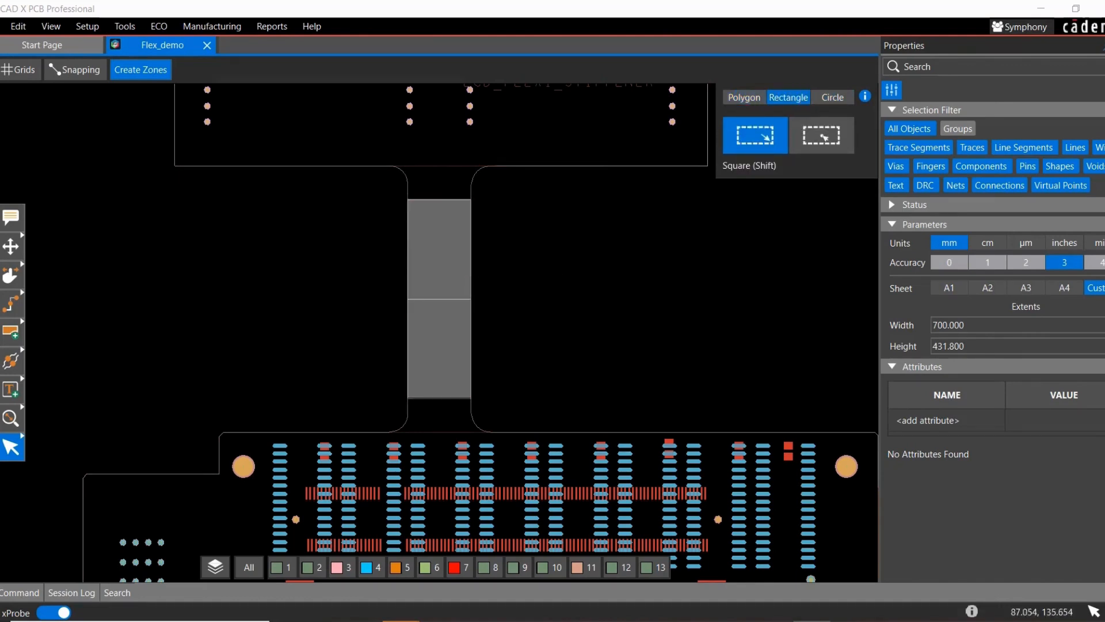
mouse_move(389, 166)
mouse_down()
mouse_move(510, 447)
mouse_move(445, 294)
mouse_move(501, 450)
mouse_move(461, 435)
mouse_move(503, 432)
mouse_up()
scroll(503, 445, up, 2)
scroll(493, 431, up, 2)
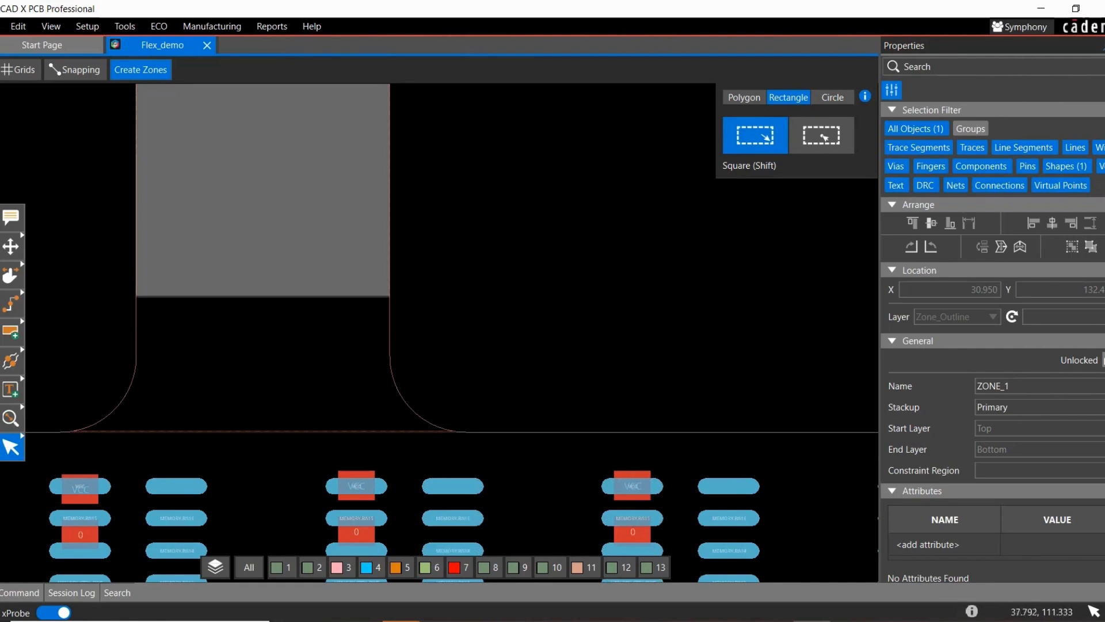
- Assign the Flexi1 stackup to the new LCD flex zone and lock the zone
mouse_move(293, 251)
click(1101, 409)
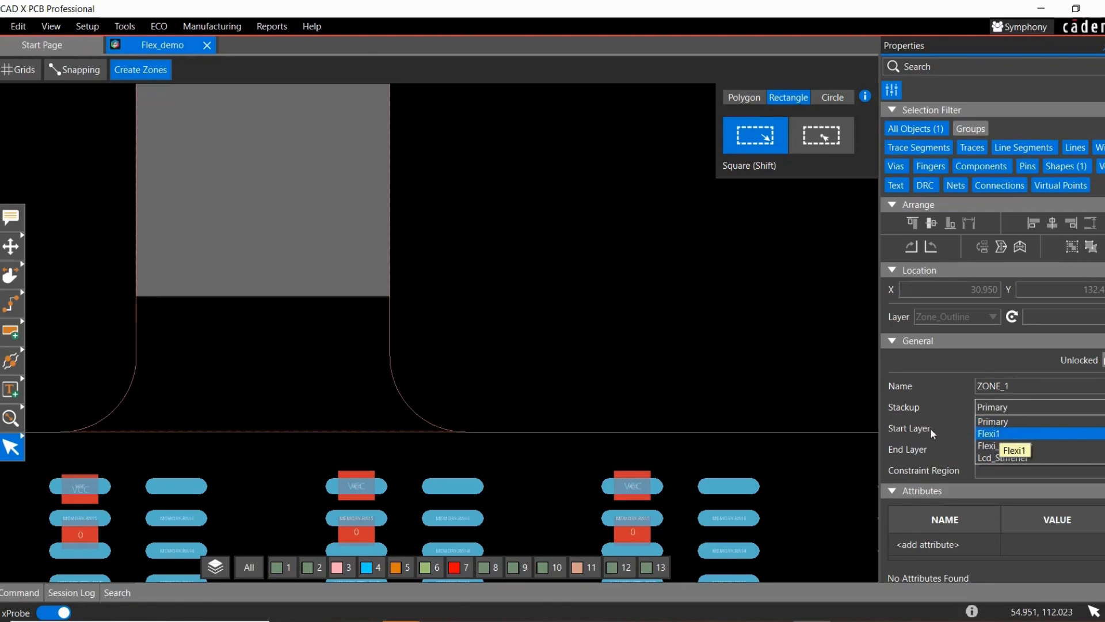
click(988, 435)
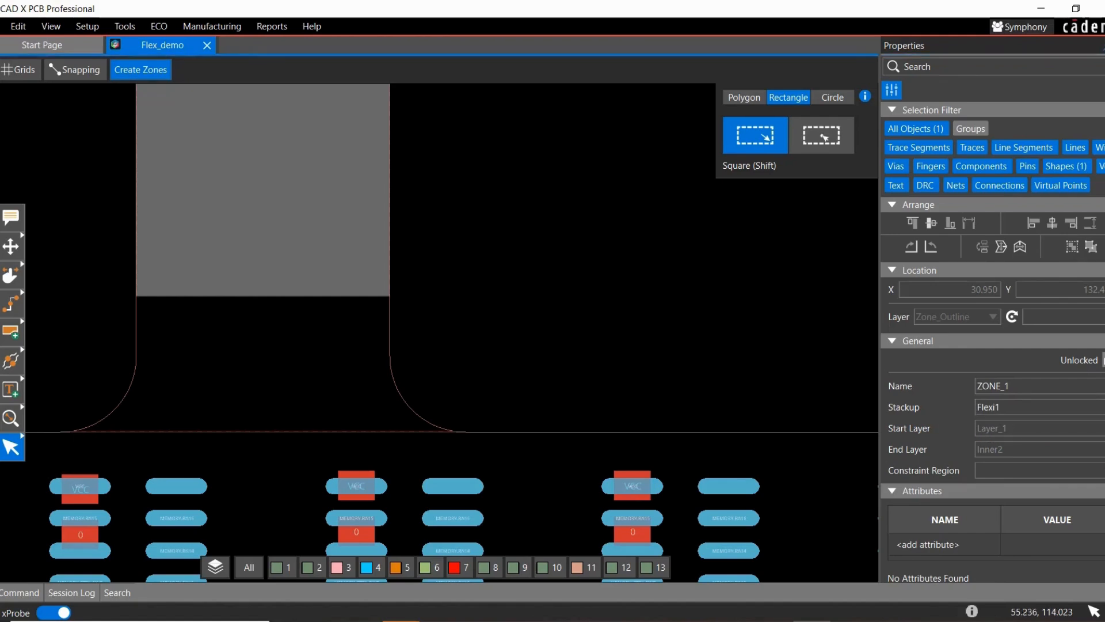
click(1103, 359)
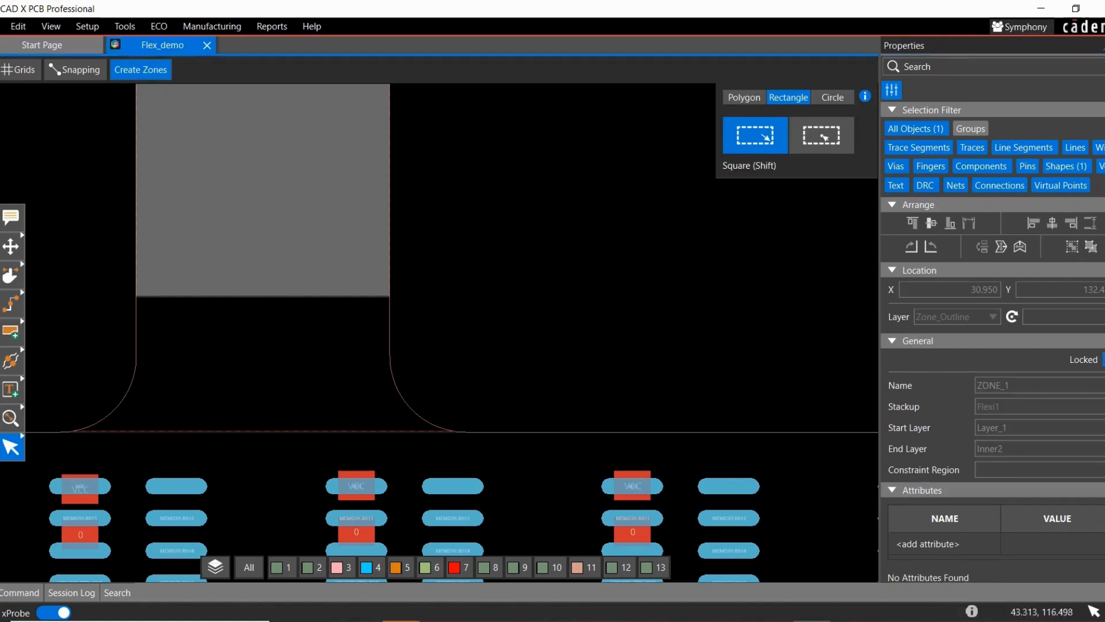
- Try to draw a closed polygon zone around the CONN_FLEXI tail between the main PCB and CONN_FLEXI_STIFFENER
scroll(428, 246, down, 6)
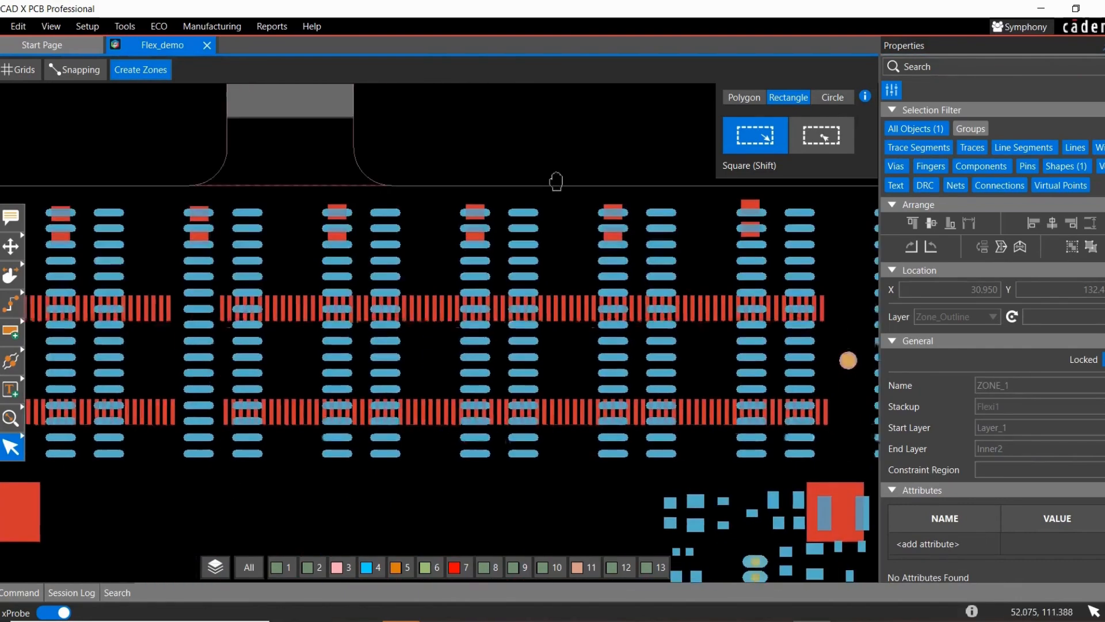
middle_drag(689, 347, 591, 213)
middle_drag(602, 448, 662, 211)
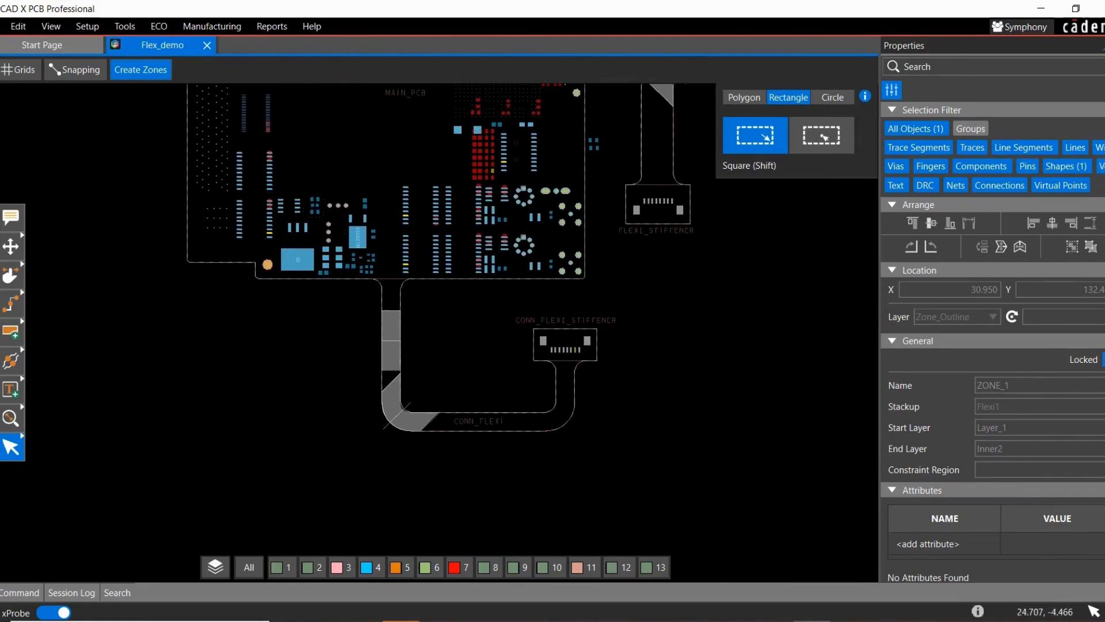
click(744, 97)
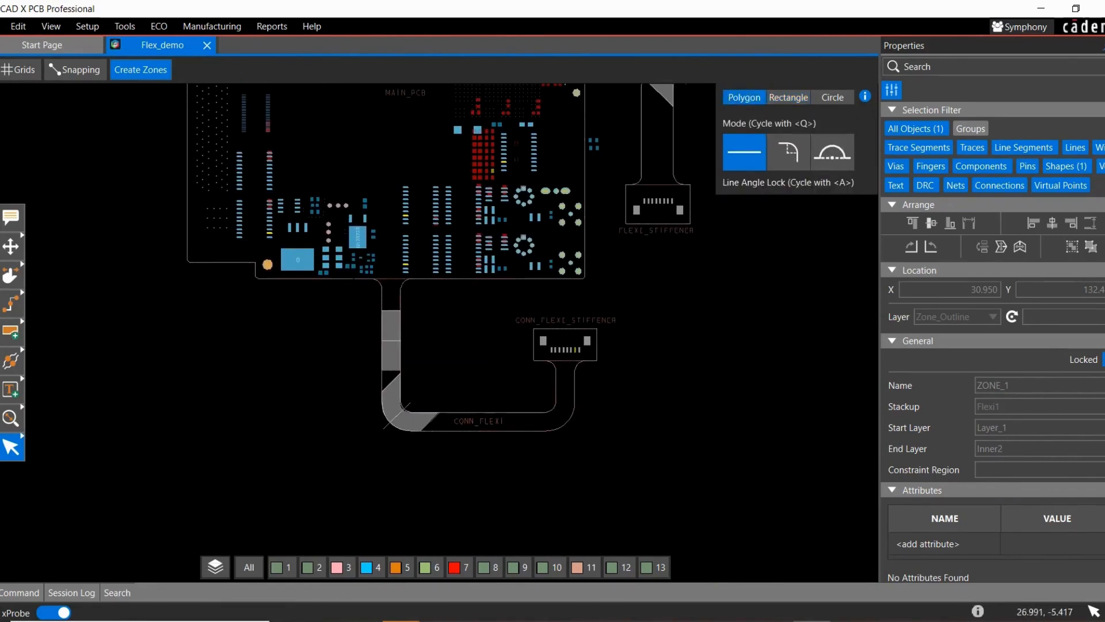
click(361, 271)
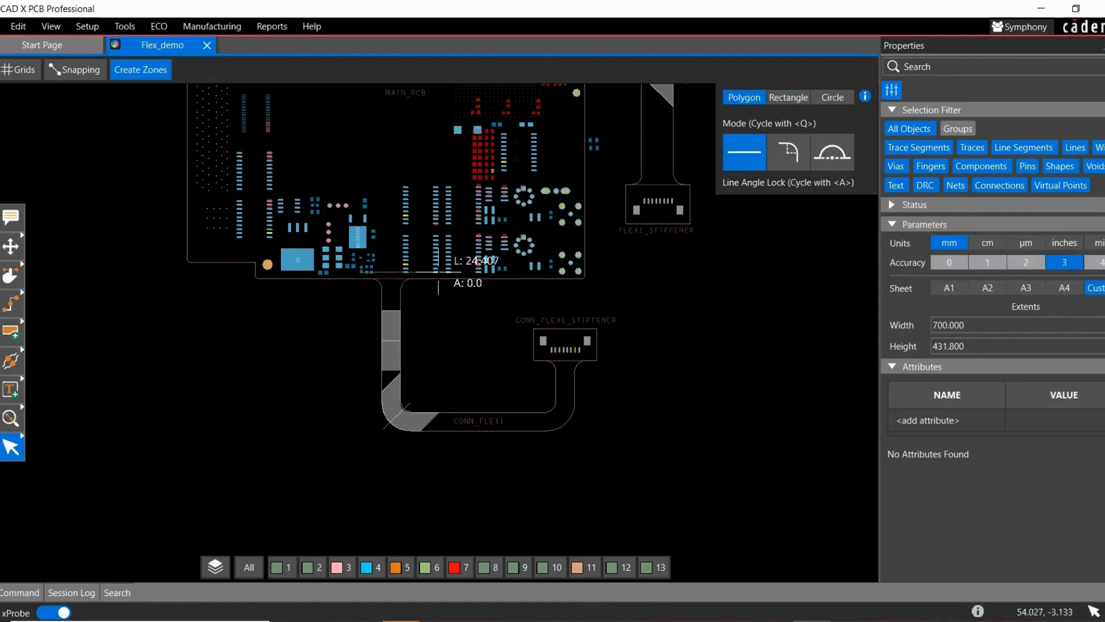
click(437, 271)
click(436, 411)
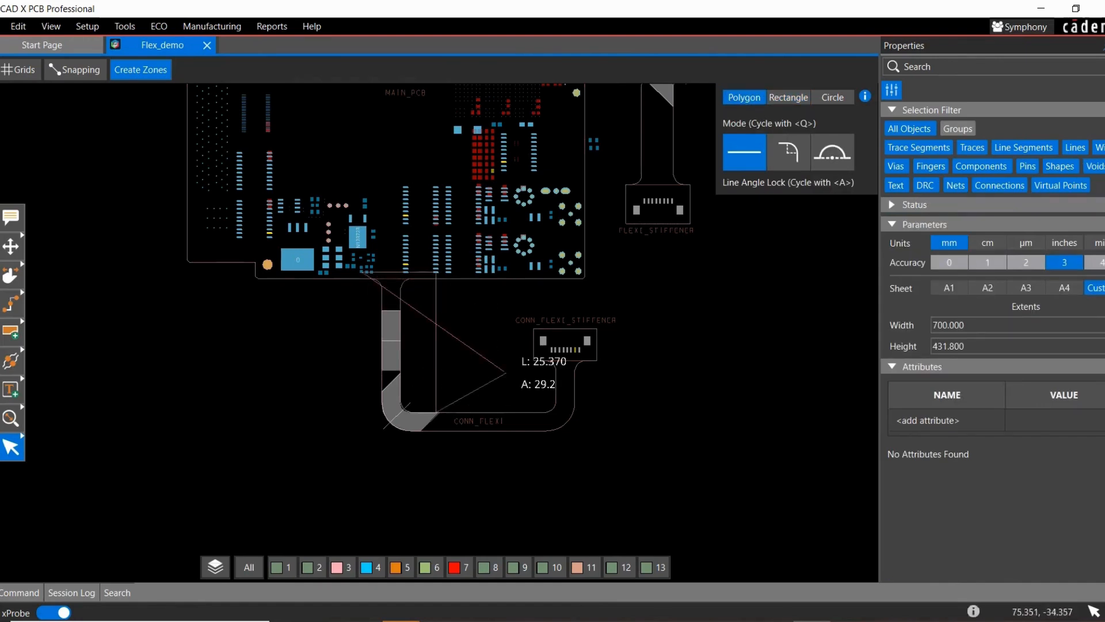
click(504, 365)
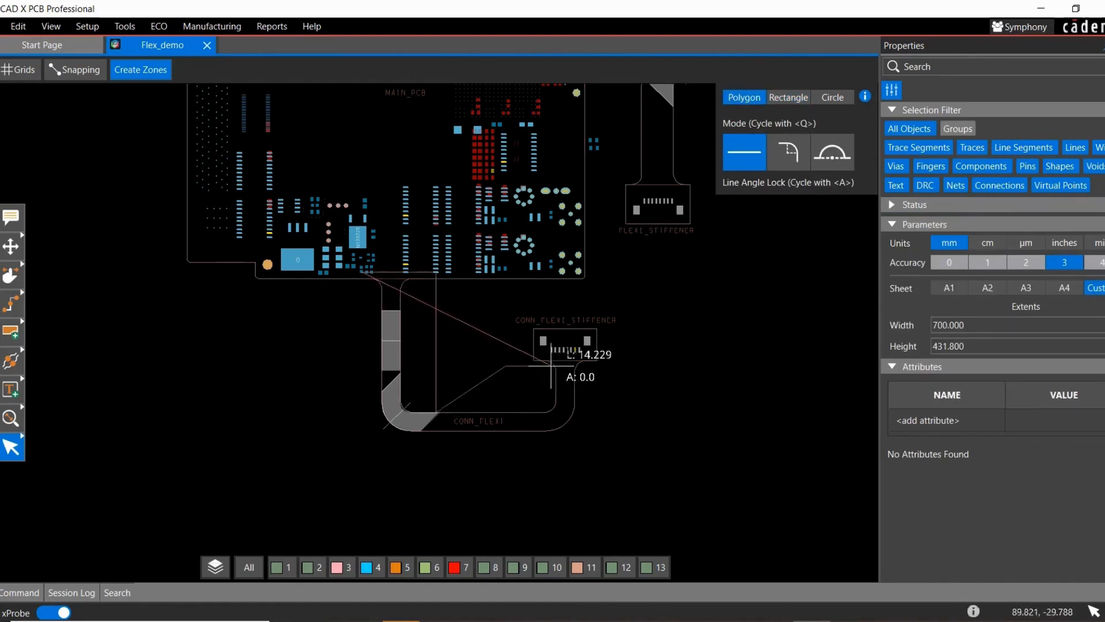
click(597, 366)
click(597, 479)
click(344, 479)
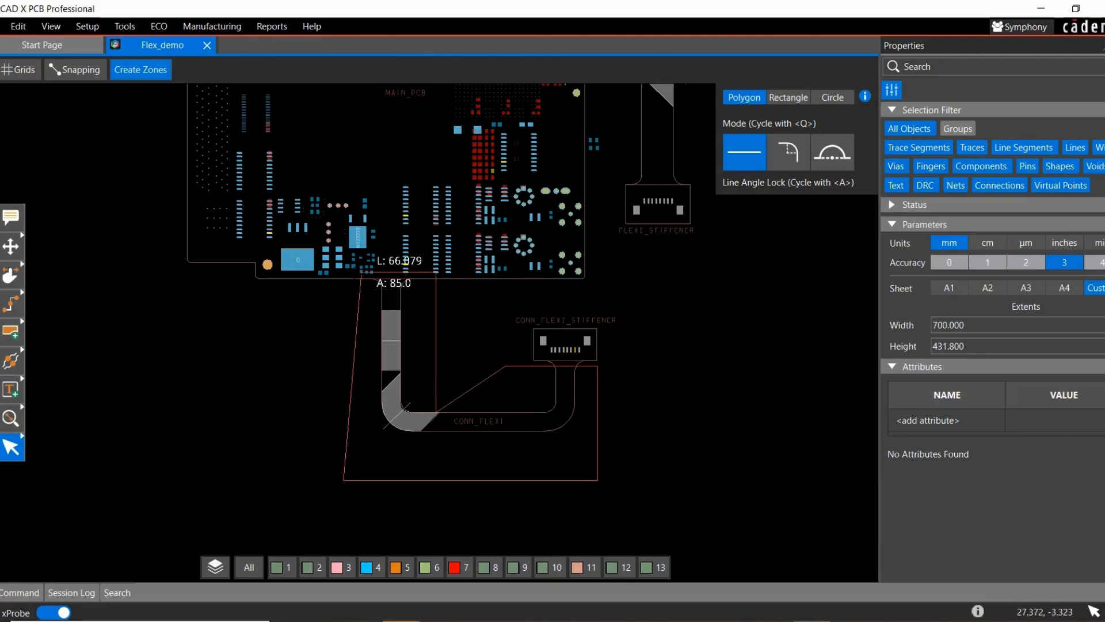
click(361, 274)
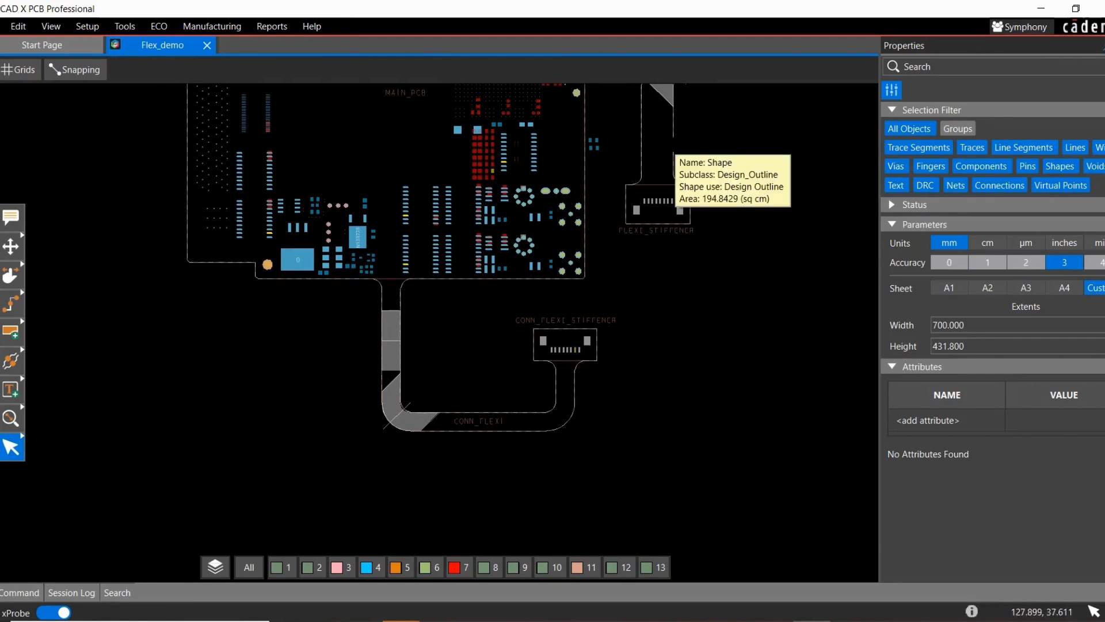
- Select the design outline and list all of its zones in the search results
click(672, 150)
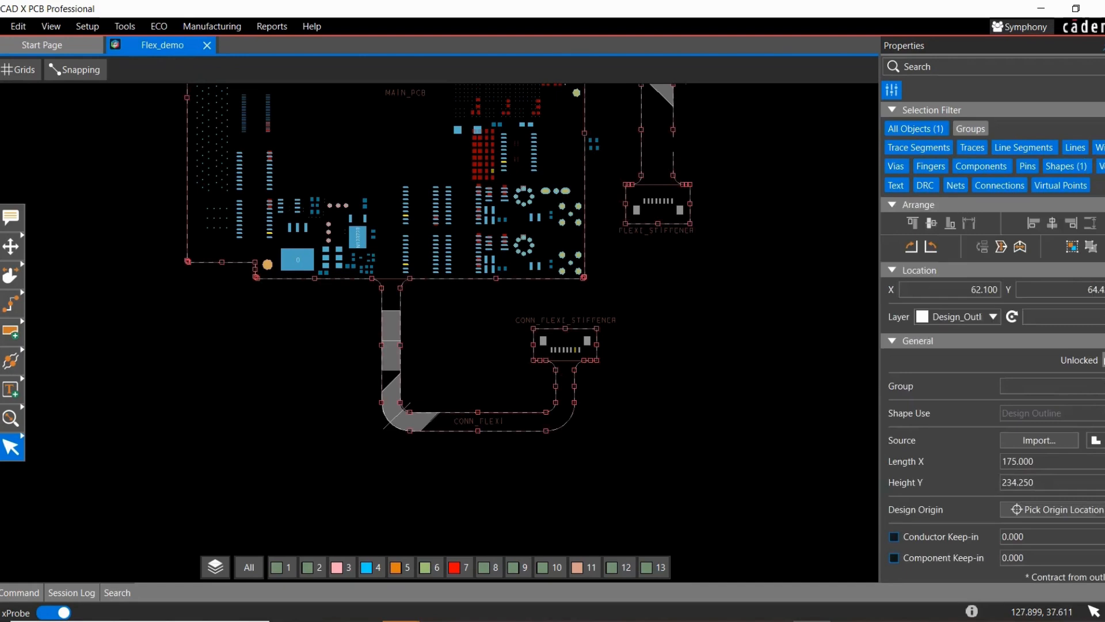
scroll(1038, 479, down, 3)
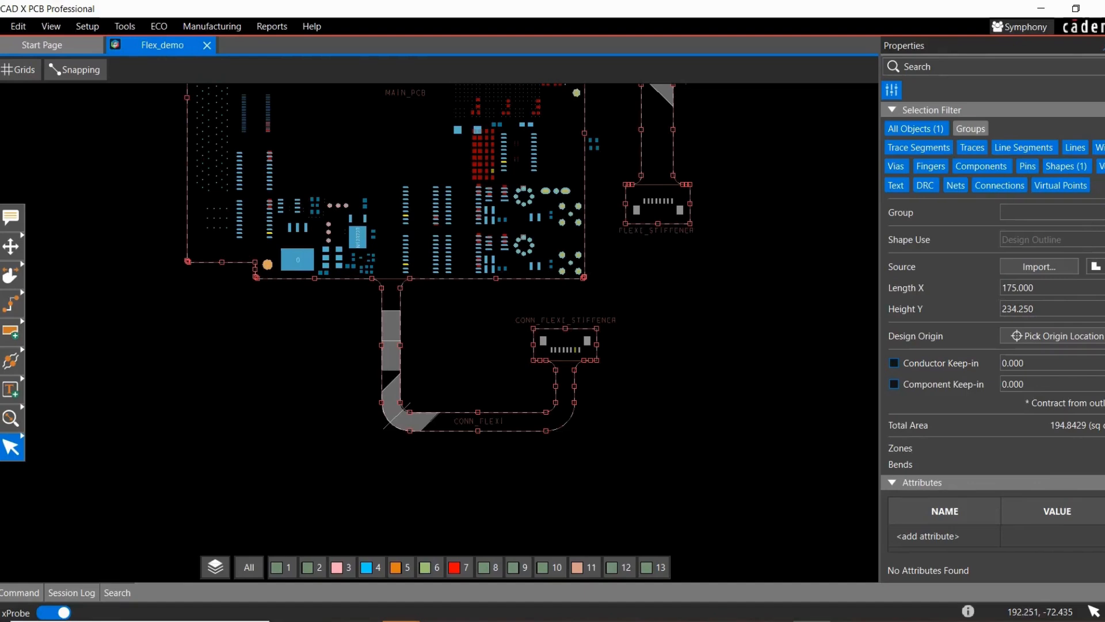
click(1103, 448)
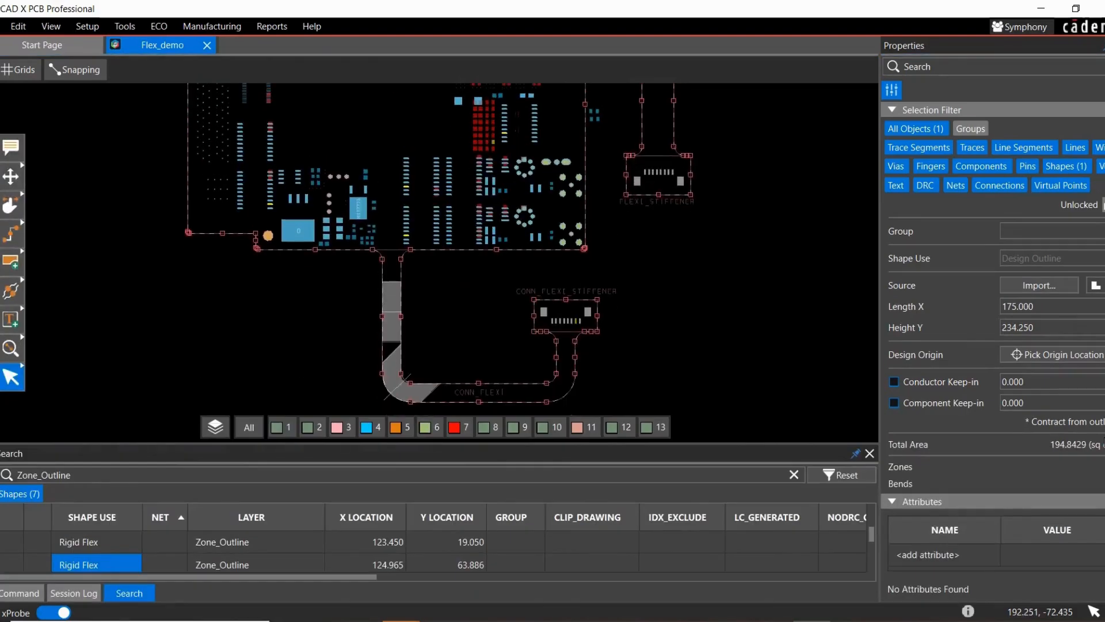
- Go through the listed zones, including MAIN_PCB, ZONE_1, FLEXI_STIFFENER and FLEXI, and check each one's name and assigned stackup
click(96, 544)
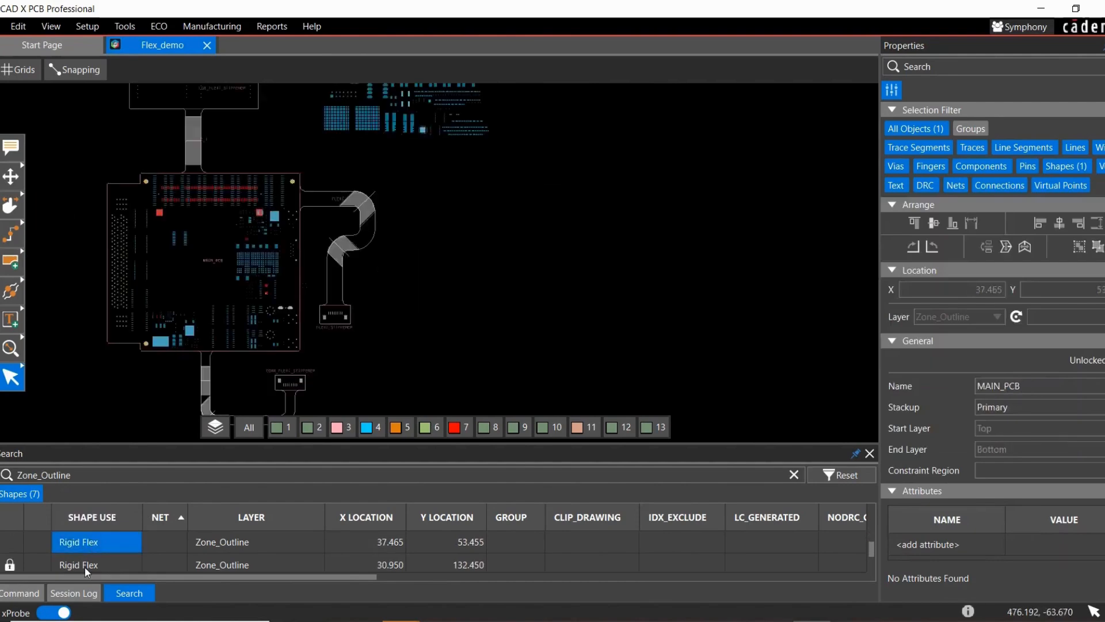
click(85, 564)
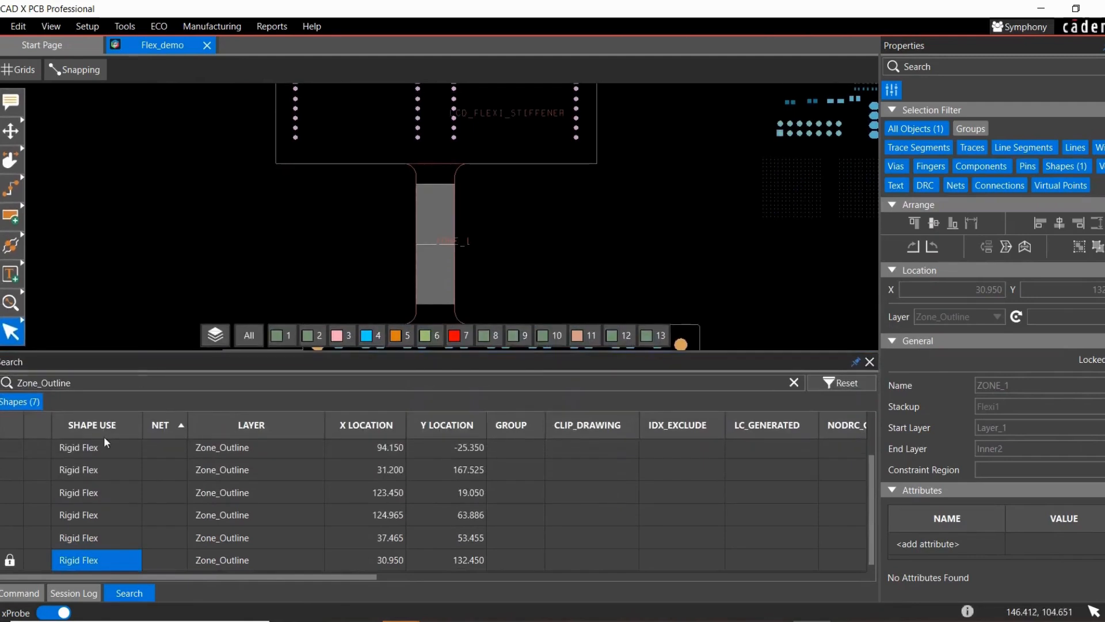
click(84, 511)
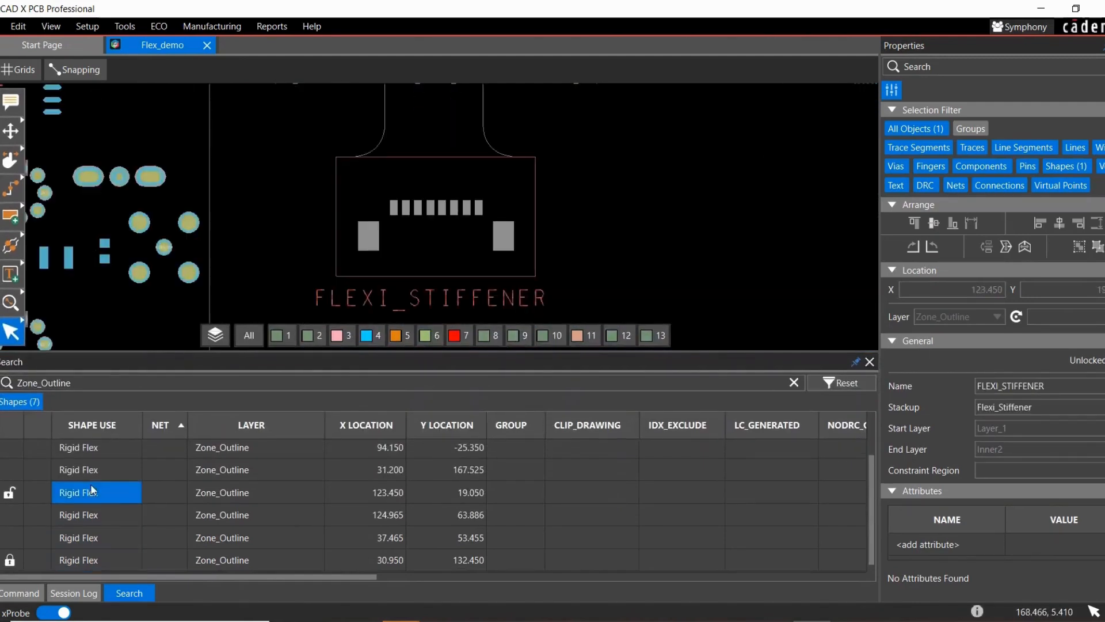
click(94, 509)
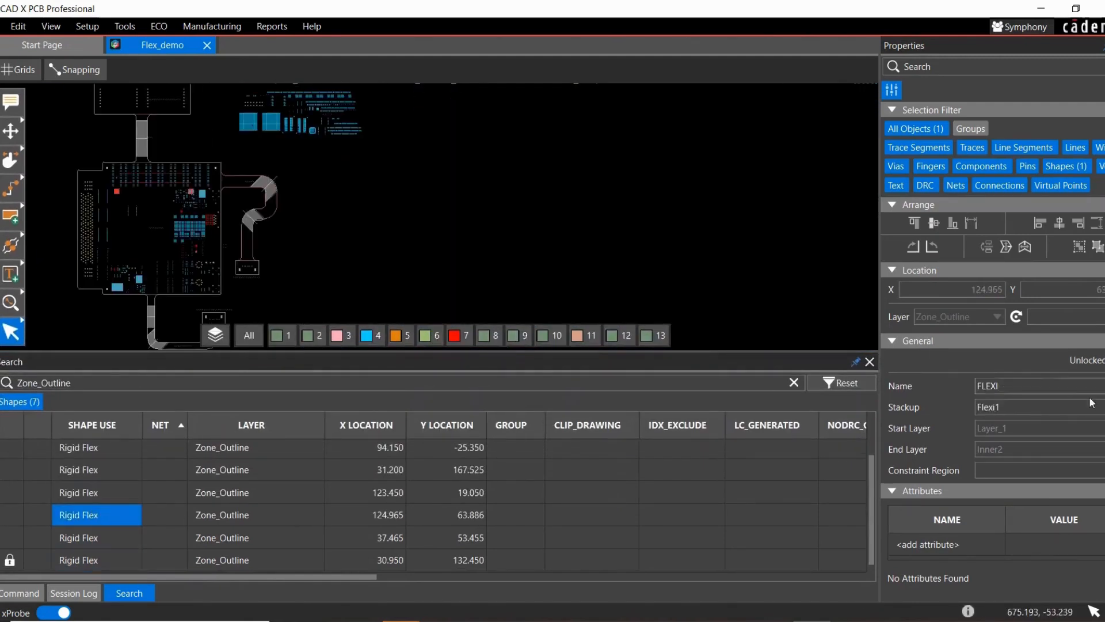
click(115, 535)
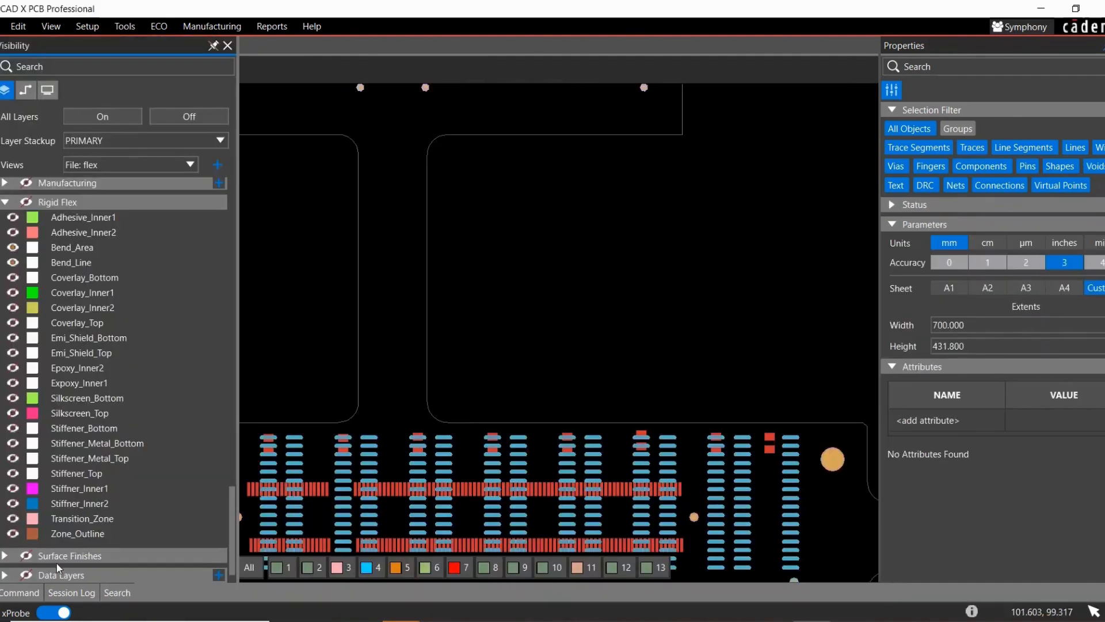
- Turn on the Zone_Outline layer, and switch the display to 3D mode to inspect the flex strip where it meets the main board
click(12, 535)
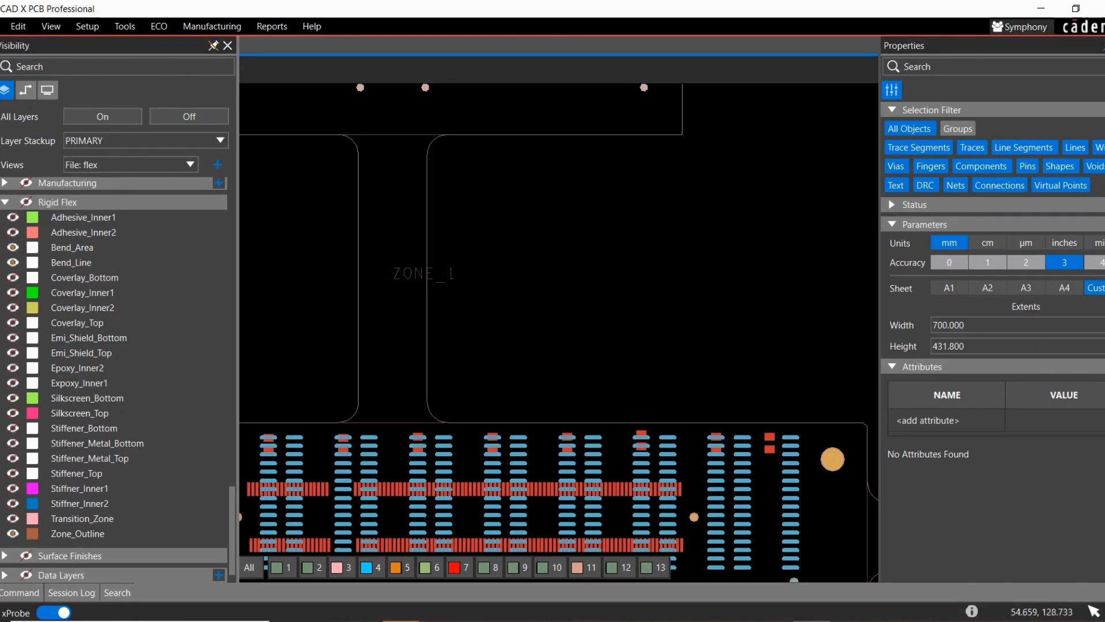
click(47, 91)
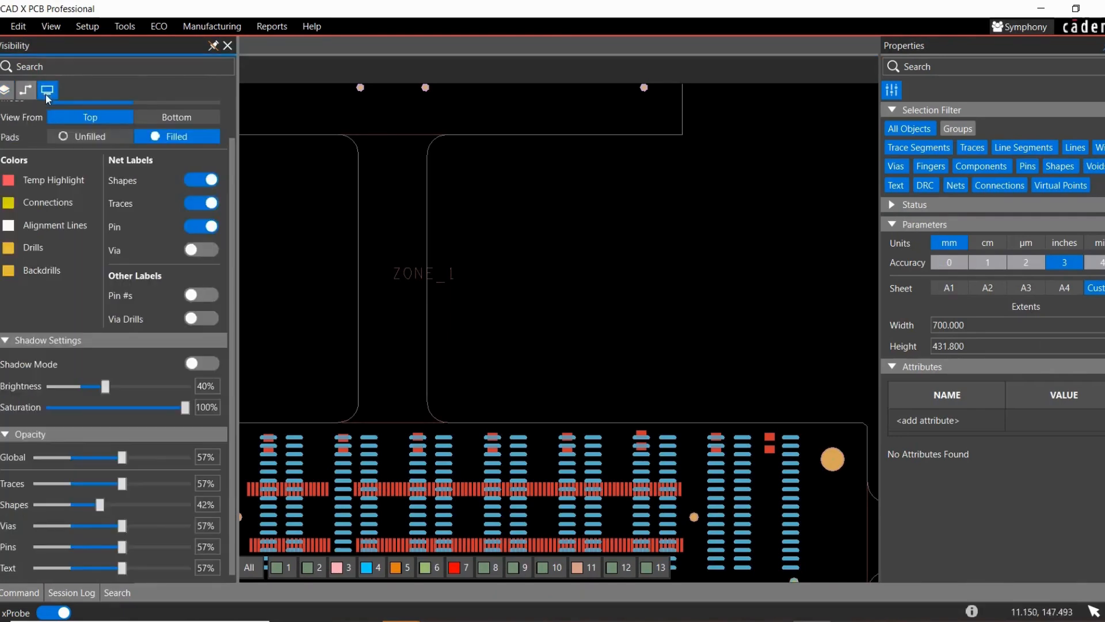
scroll(148, 185, up, 1)
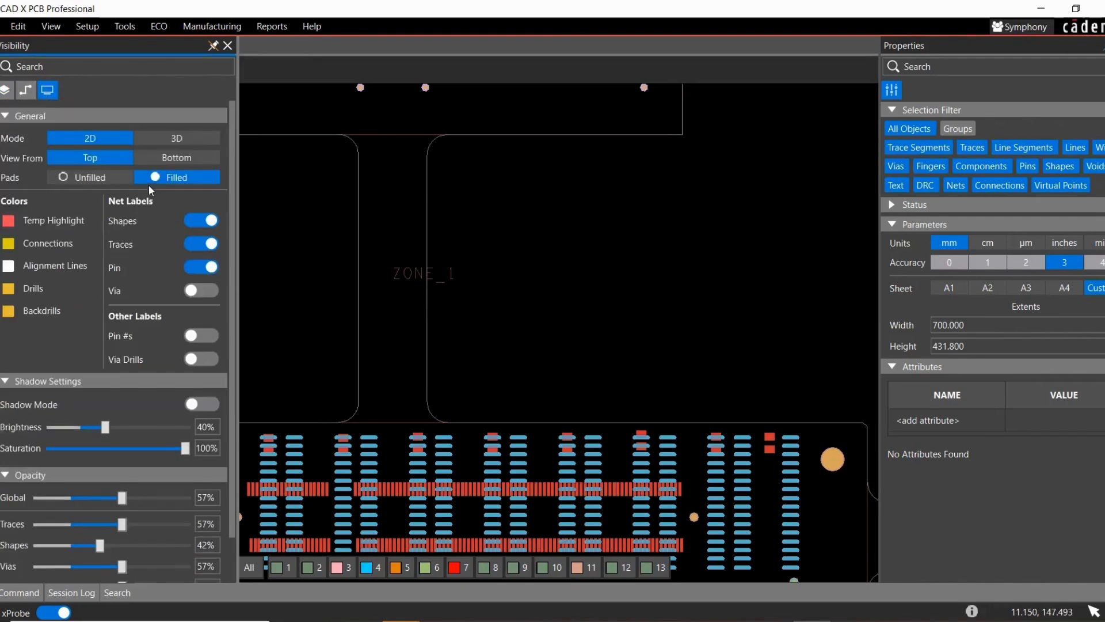
click(176, 138)
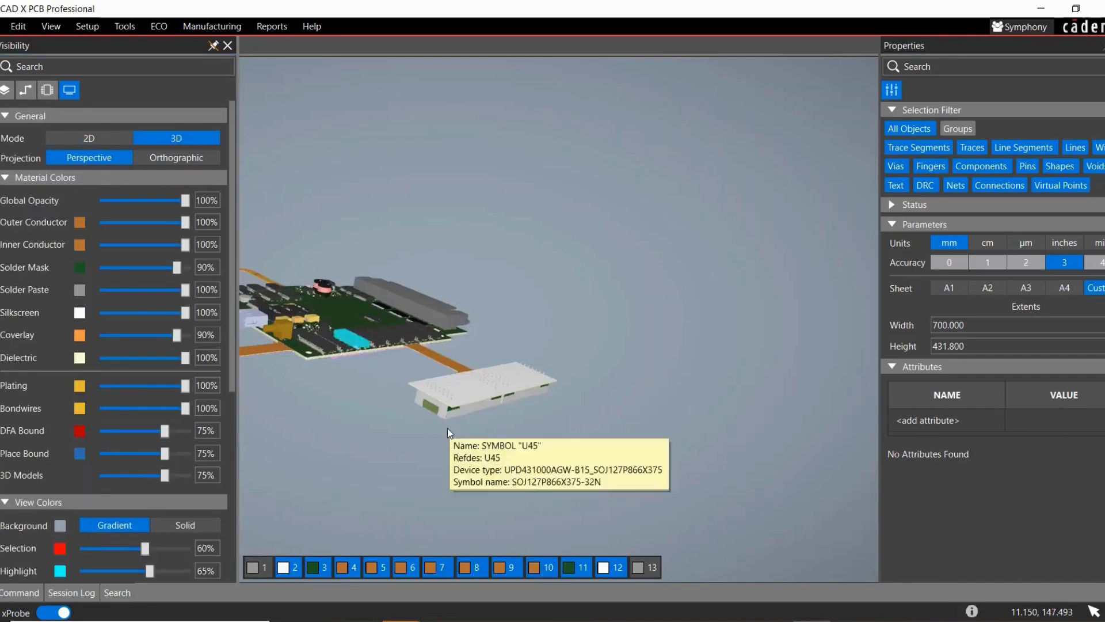
scroll(429, 373, up, 5)
scroll(387, 376, up, 3)
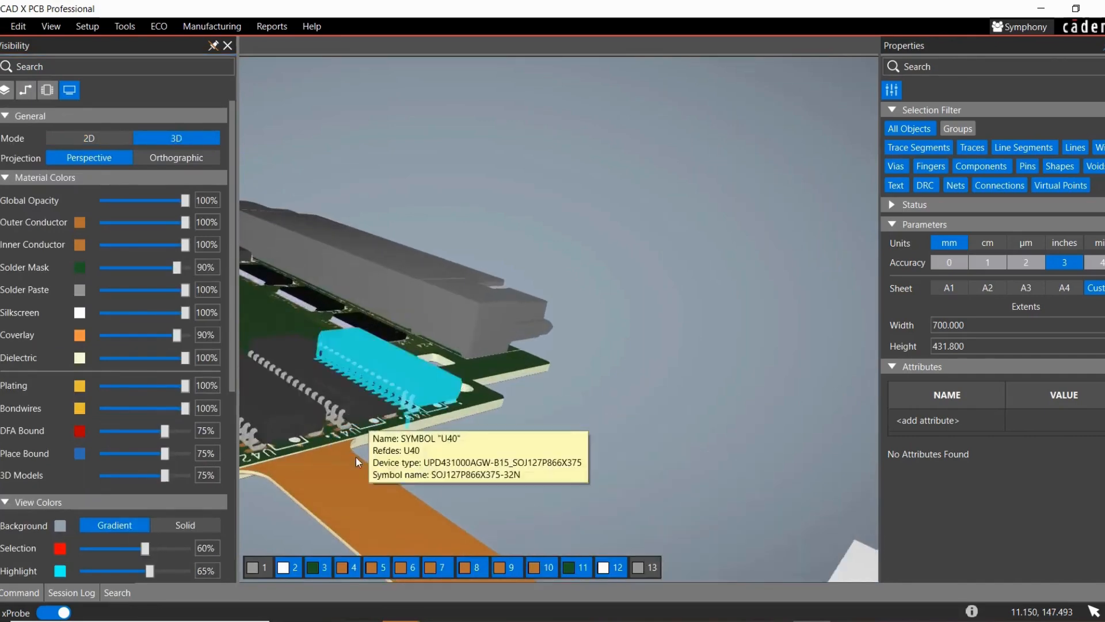
- Inspect the layer cross-section in 3D where the flex strip leaves the rigid board beside U42 and U43
shift+middle_drag(356, 457, 434, 276)
scroll(423, 290, up, 5)
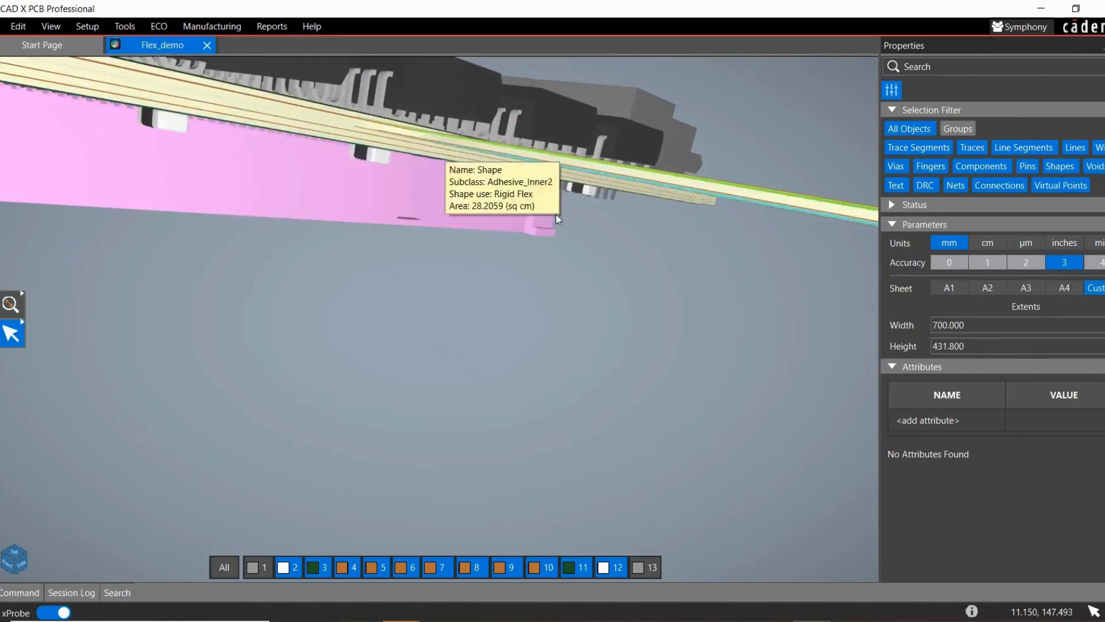
middle_drag(566, 318, 586, 342)
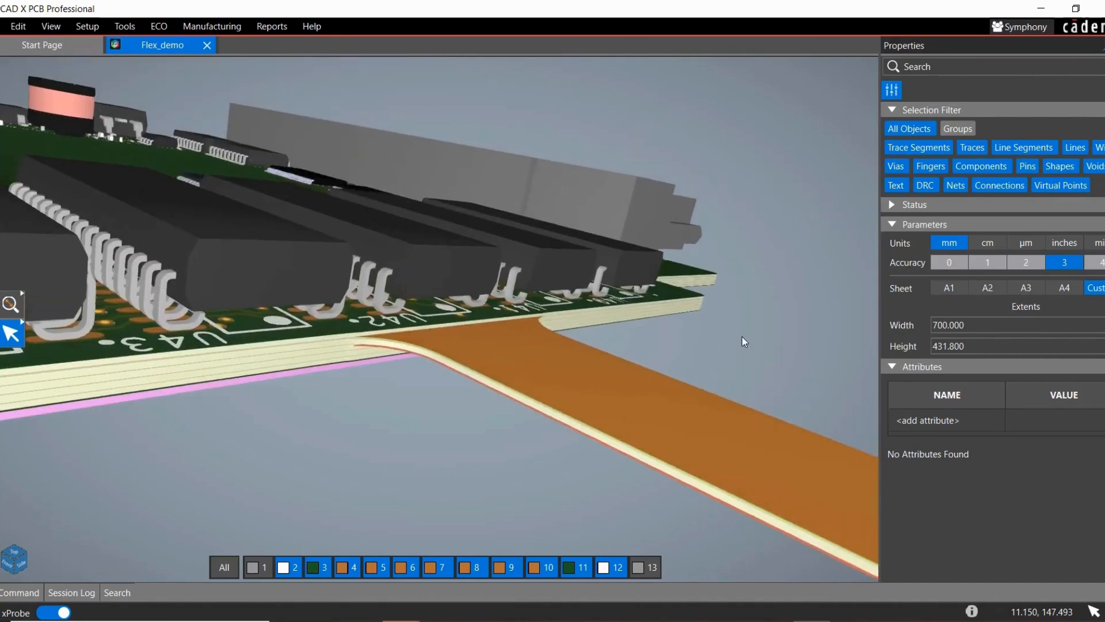
scroll(701, 355, down, 6)
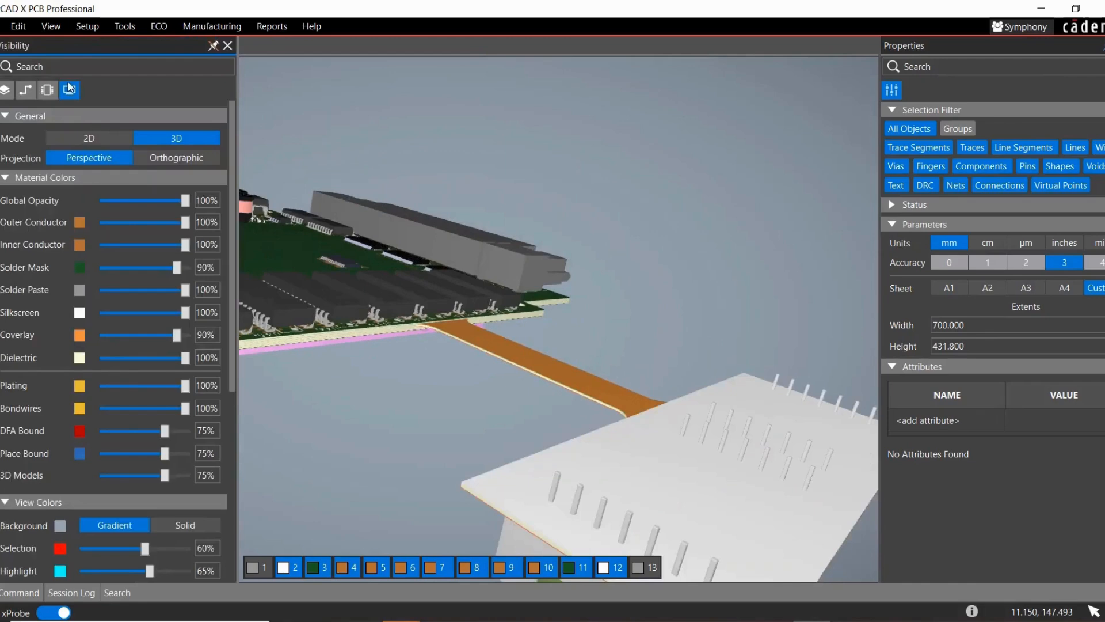
- Preview the existing bends in 3D by varying BEND_1 and all bends together, then return them to 0 degrees
click(197, 45)
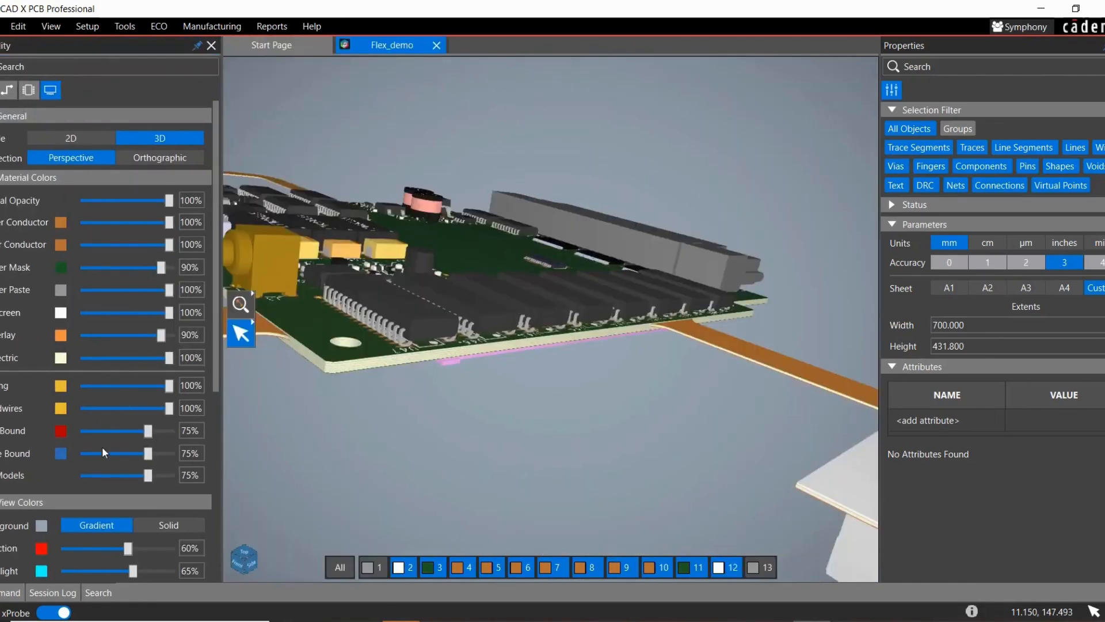
scroll(102, 446, down, 5)
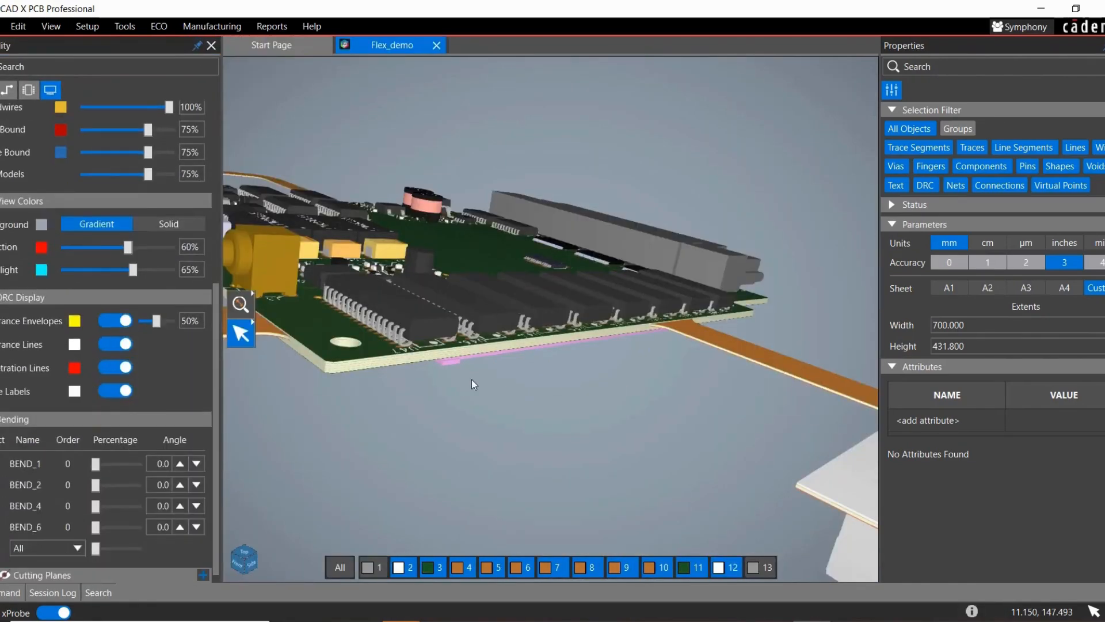
scroll(481, 378, down, 5)
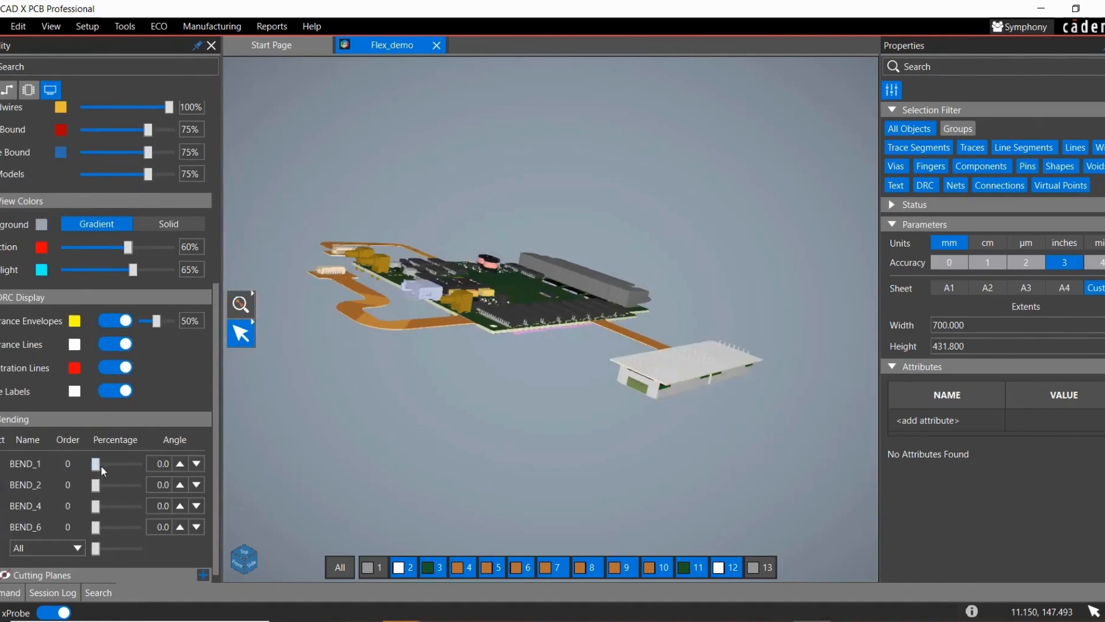
drag(101, 465, 69, 526)
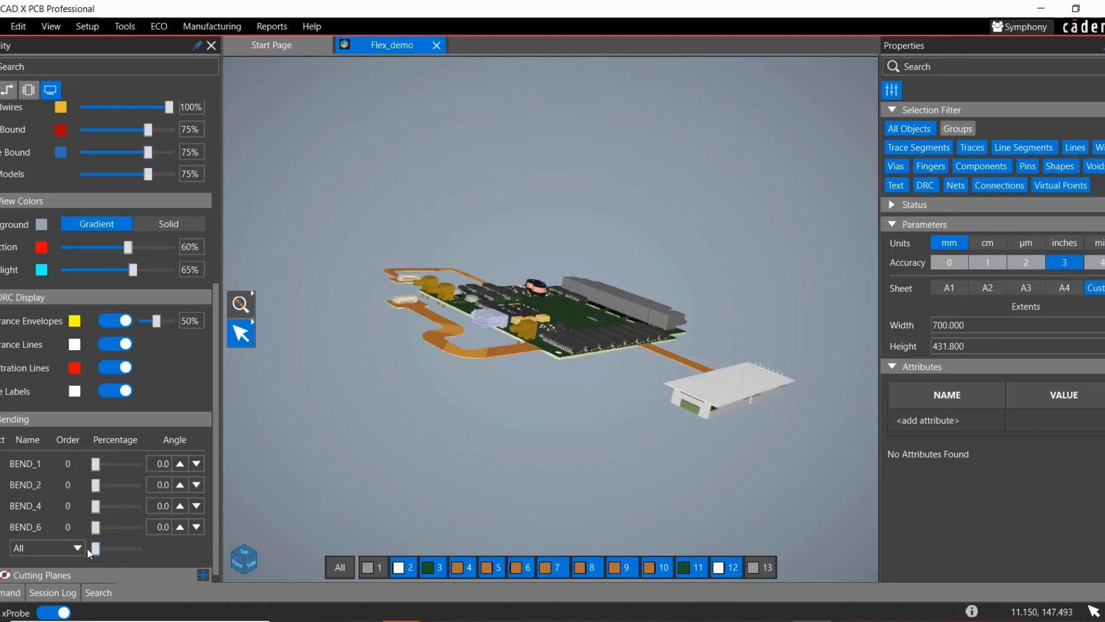
drag(90, 548, 39, 550)
scroll(137, 198, up, 8)
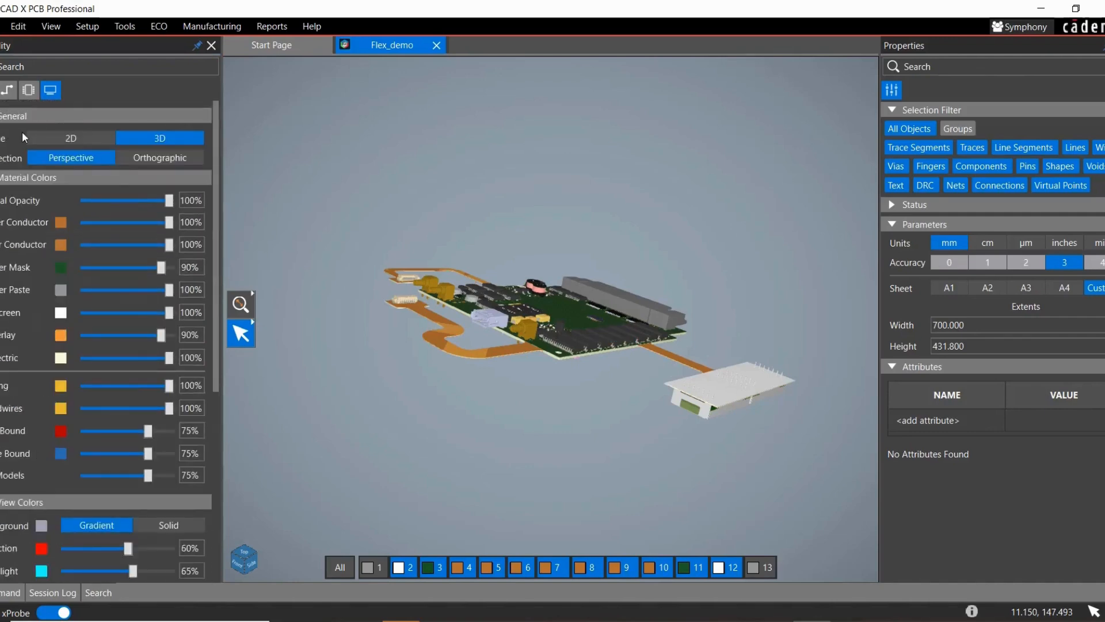
- Return to 2D mode and create a bend with a horizontal bend line across the ZONE_1 flex strip
click(58, 143)
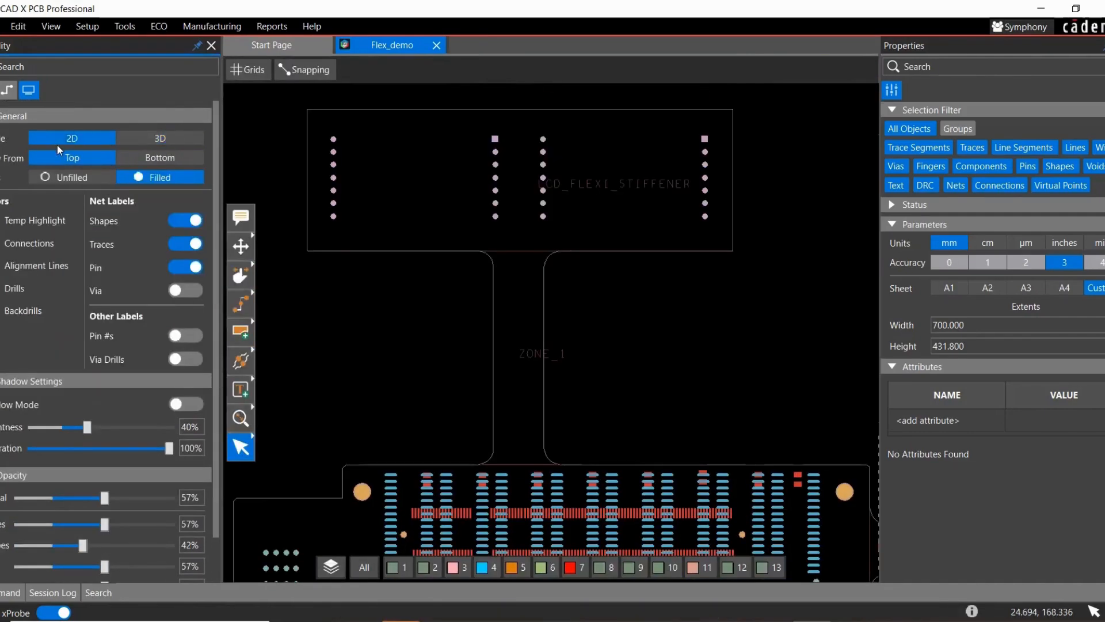
click(208, 45)
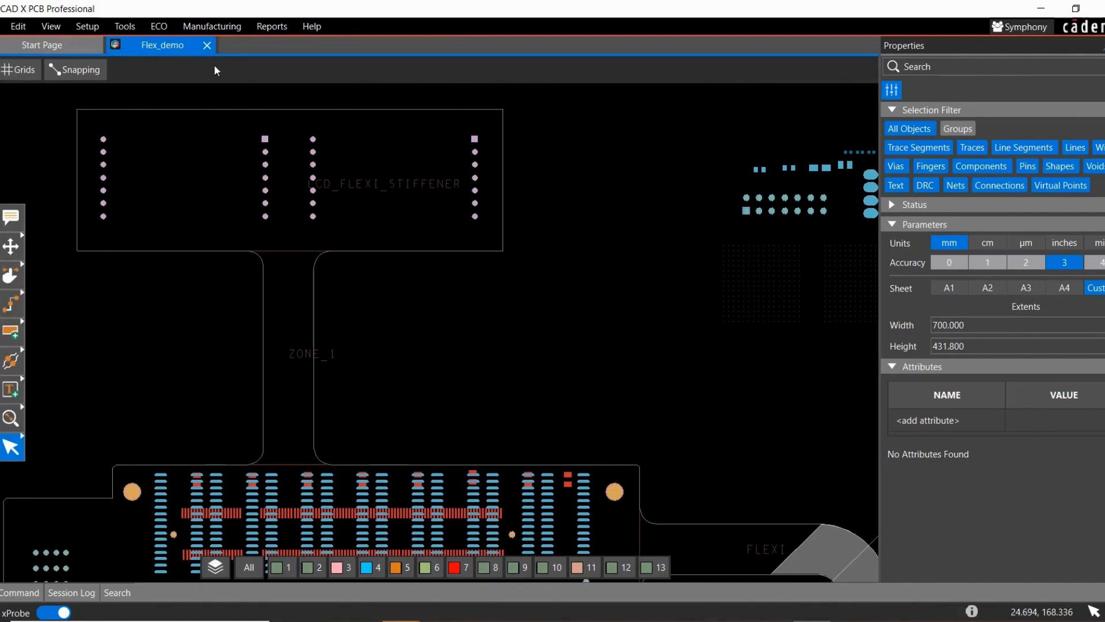
click(51, 27)
mouse_move(84, 27)
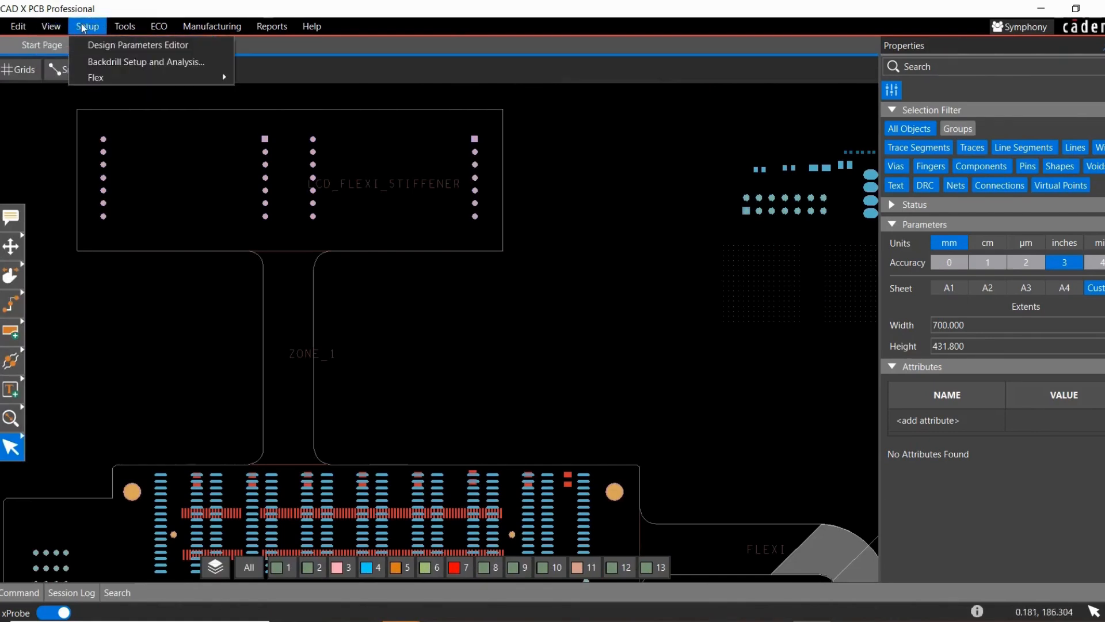
mouse_move(140, 80)
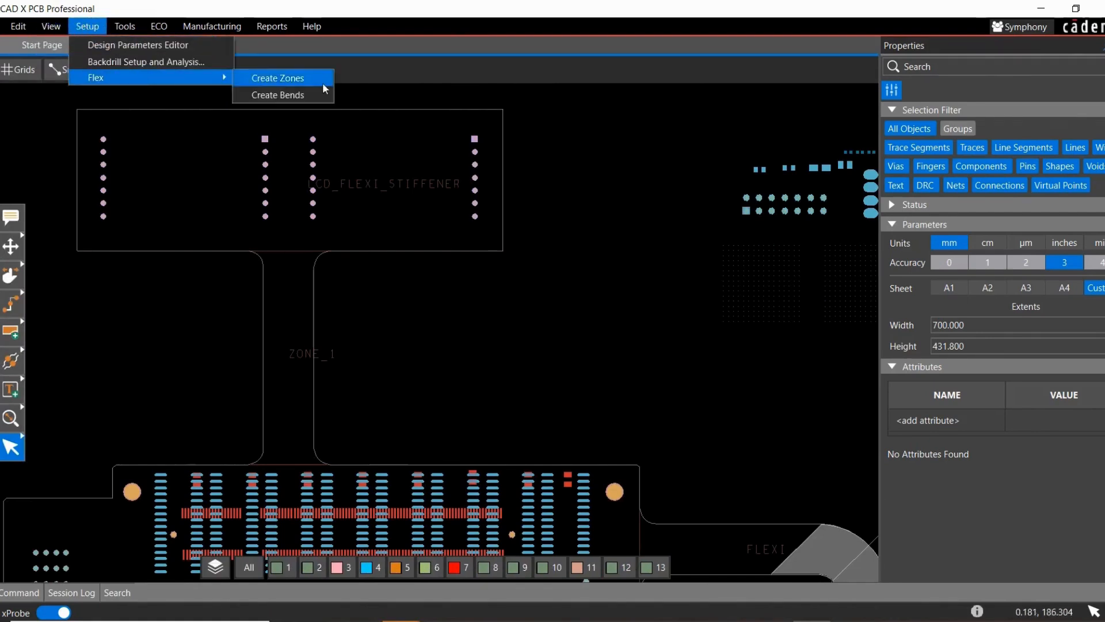
click(312, 95)
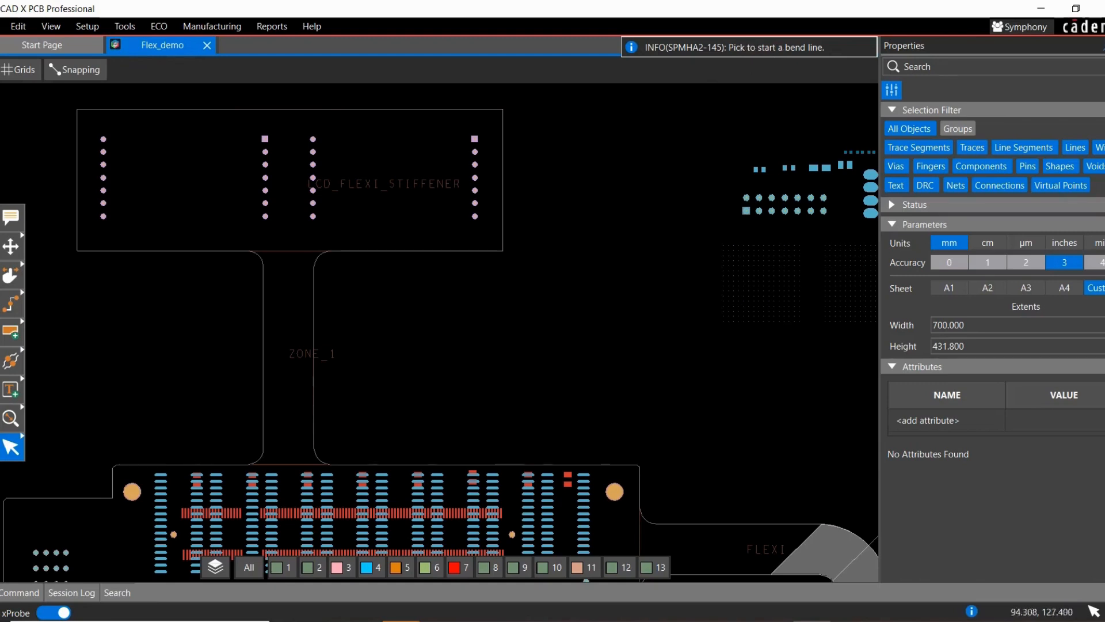
middle_drag(683, 364, 459, 162)
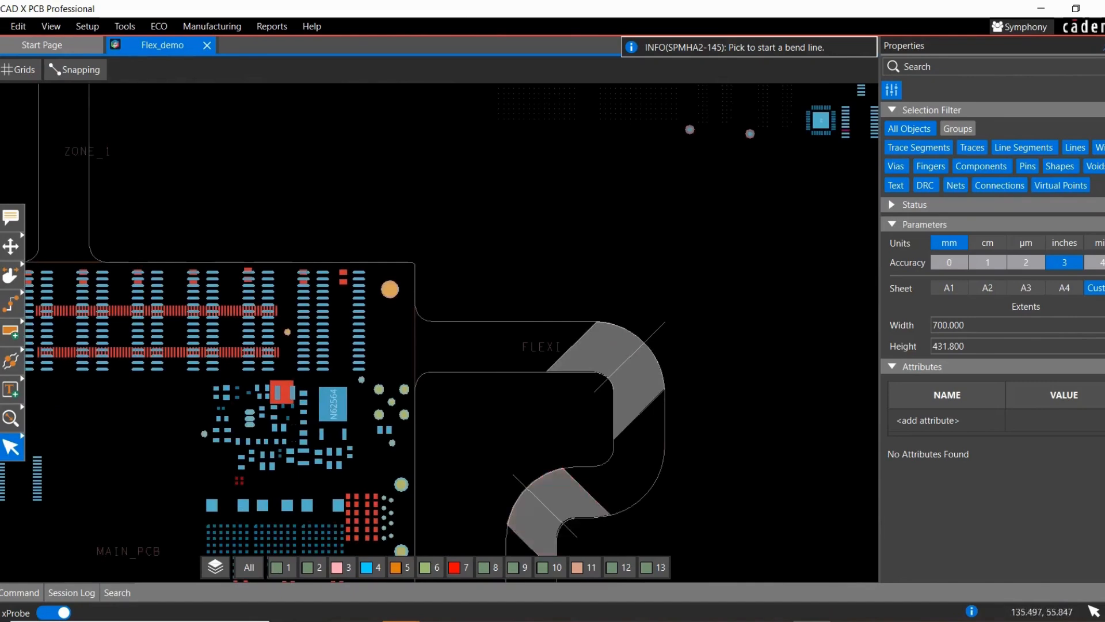
middle_drag(231, 182, 536, 335)
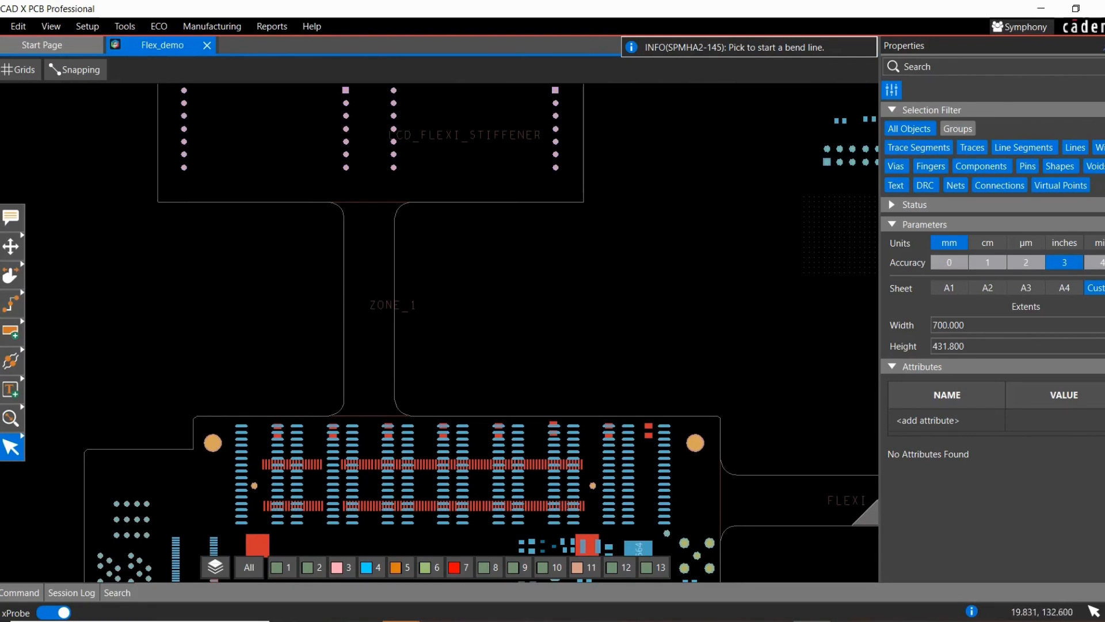
click(313, 306)
click(445, 307)
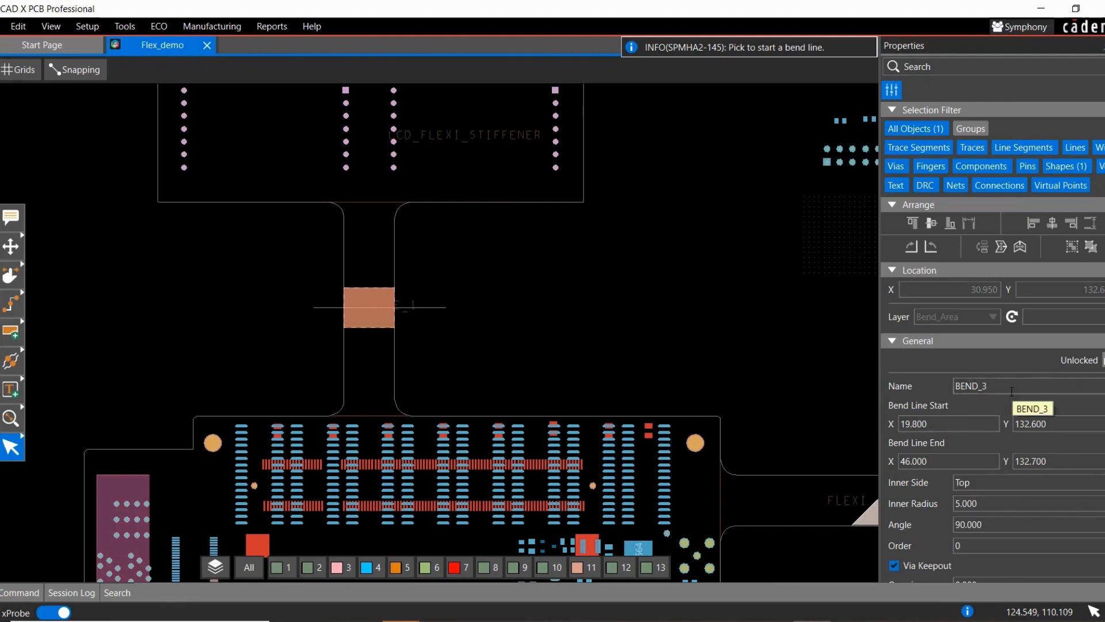
- Keep the new bend's inner side on Top and set its inner radius to 10 mm
scroll(1084, 489, down, 1)
click(1028, 436)
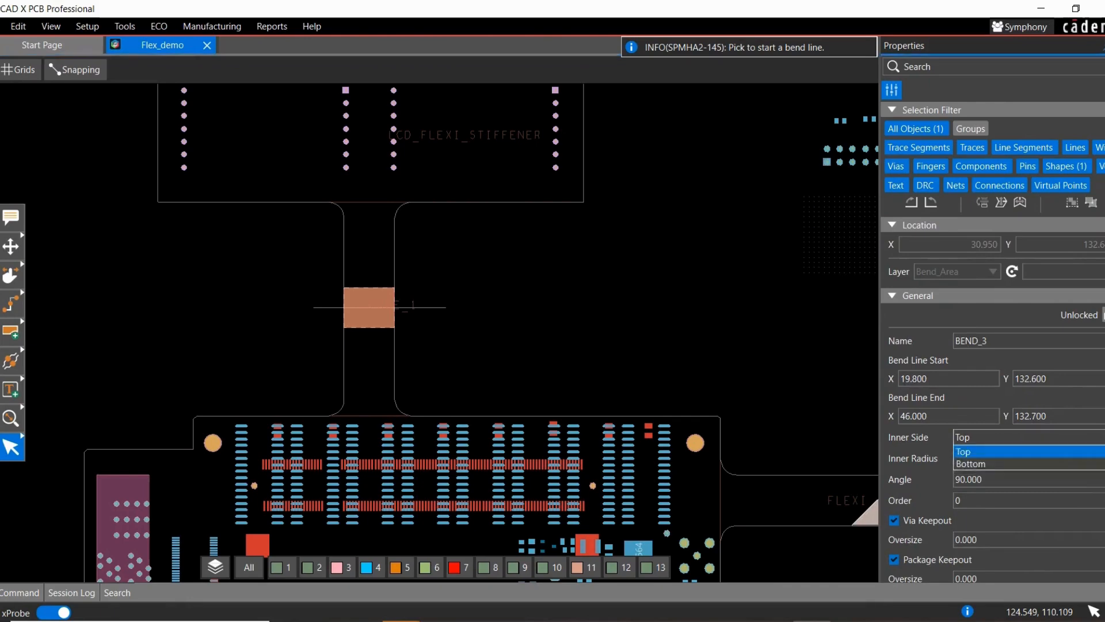
key(Escape)
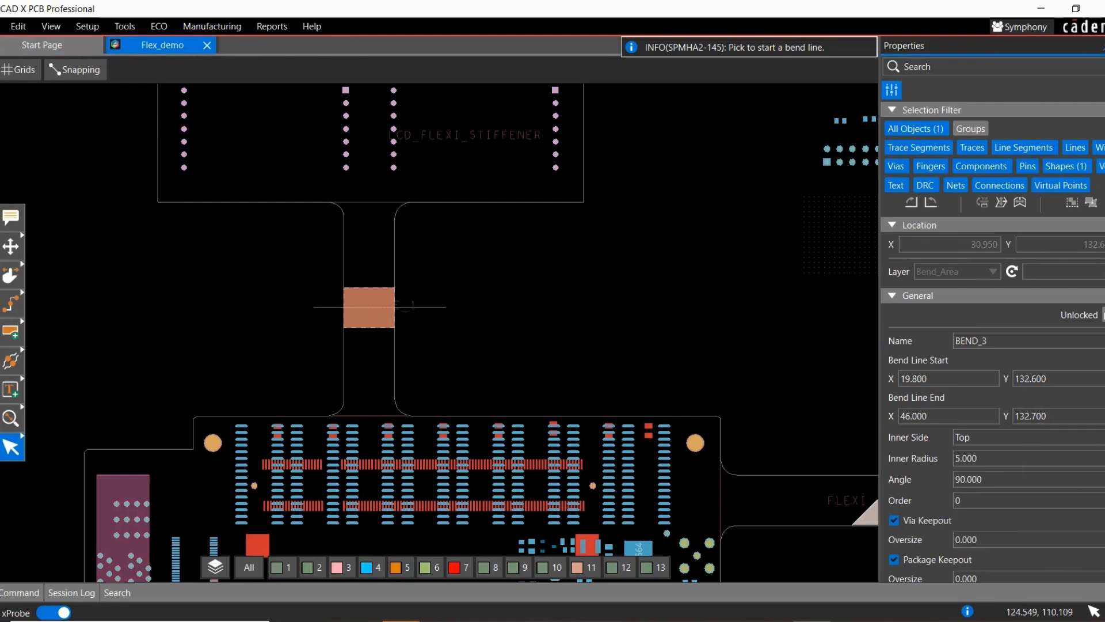
triple_click(993, 461)
text(10)
key(Return)
- Set the ZONE_1 bend's angle to 180 degrees, lock the bend and finish the bend command
scroll(990, 461, down, 1)
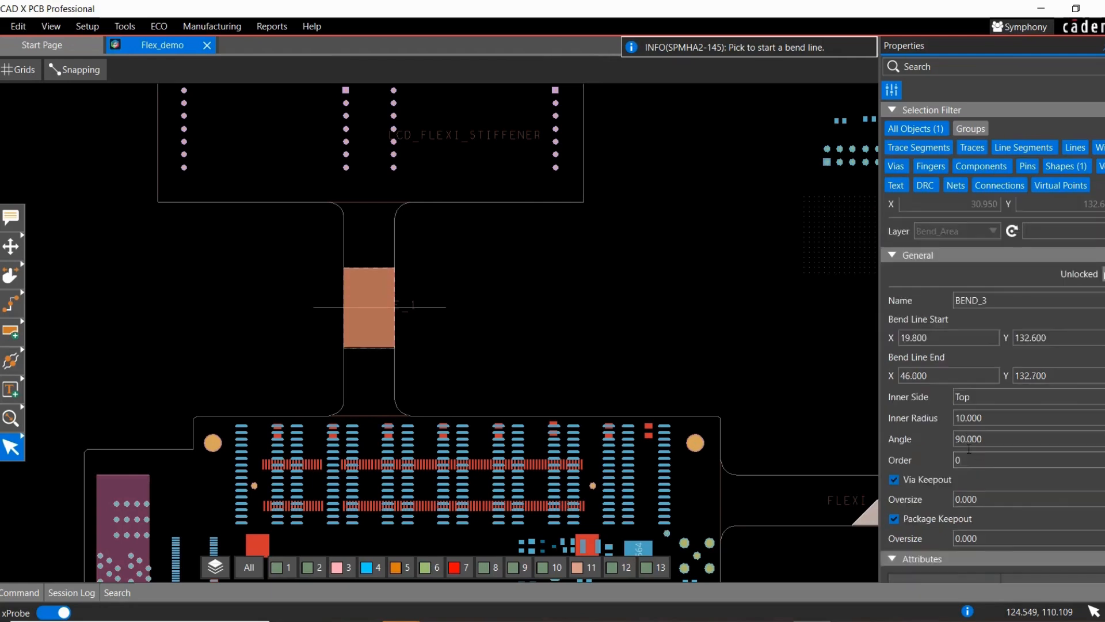
triple_click(975, 438)
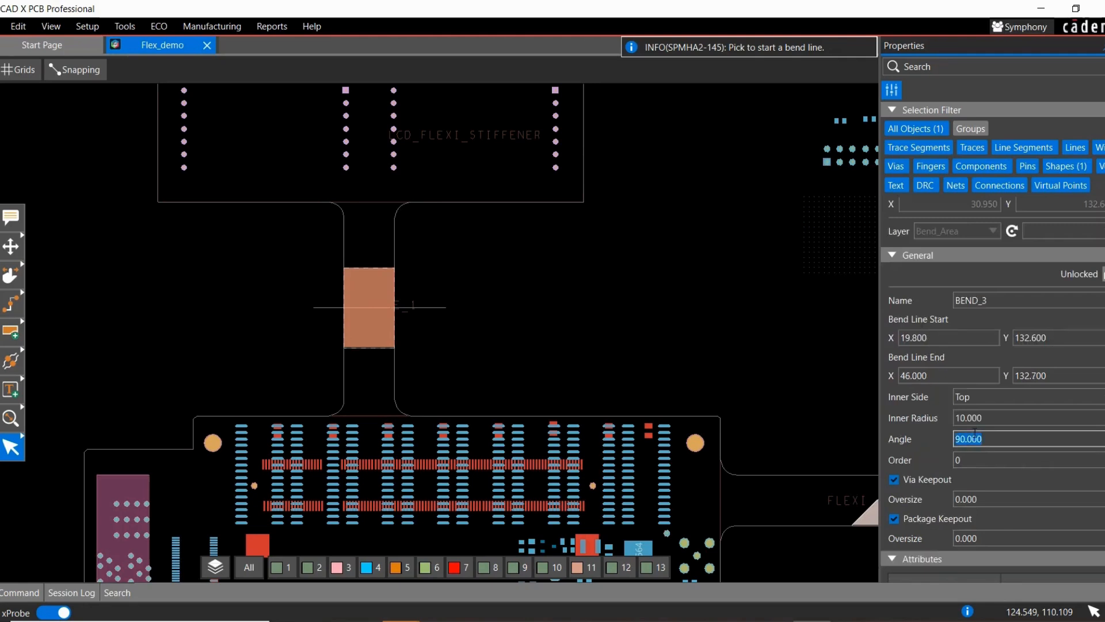
text(180)
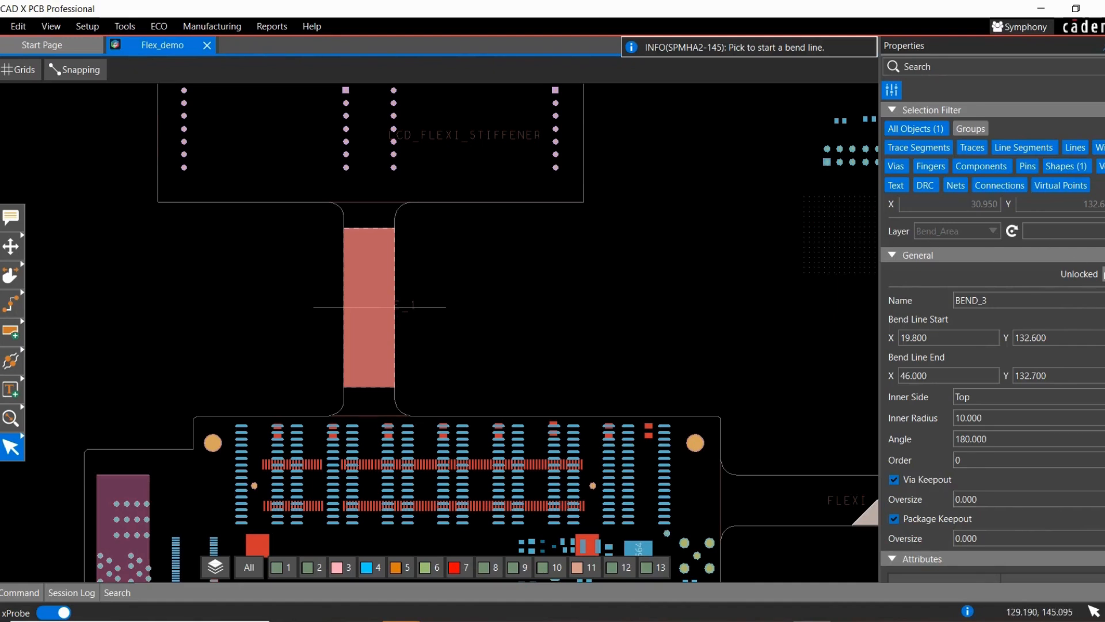
click(1103, 274)
click(635, 277)
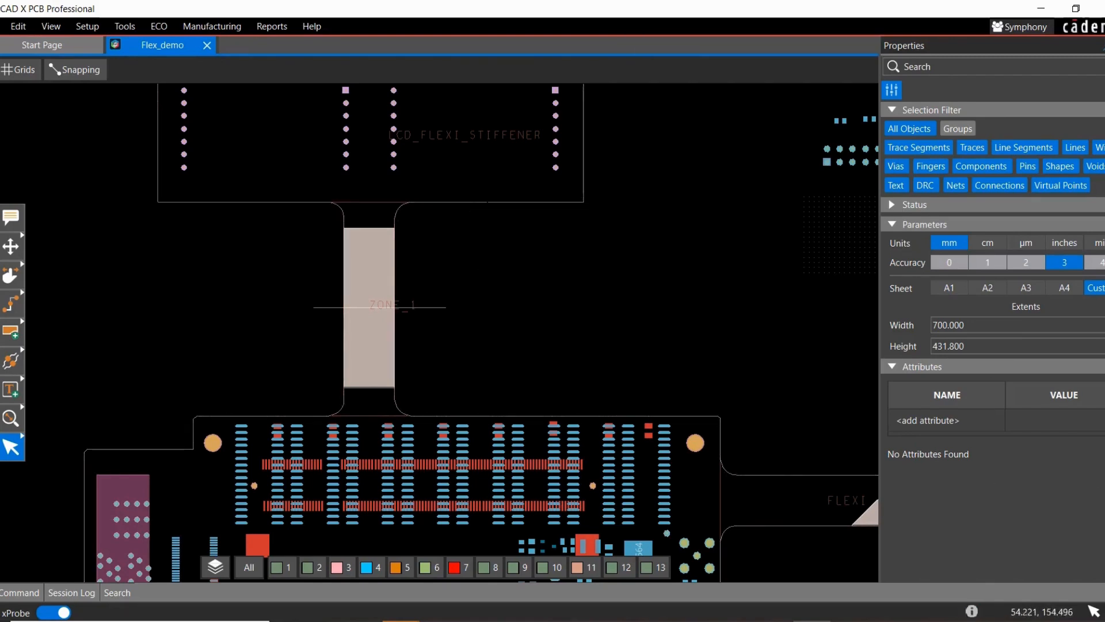
- Select the design outline, list all of its bends, and go through them up to the one in ZONE_1
click(490, 202)
scroll(1036, 493, down, 3)
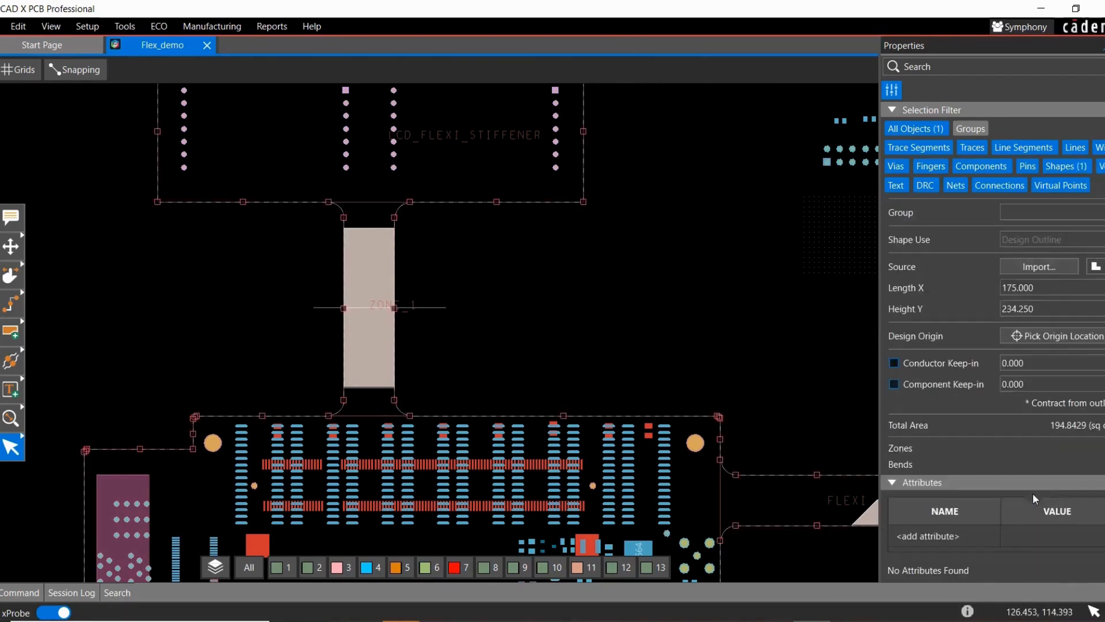
click(1103, 464)
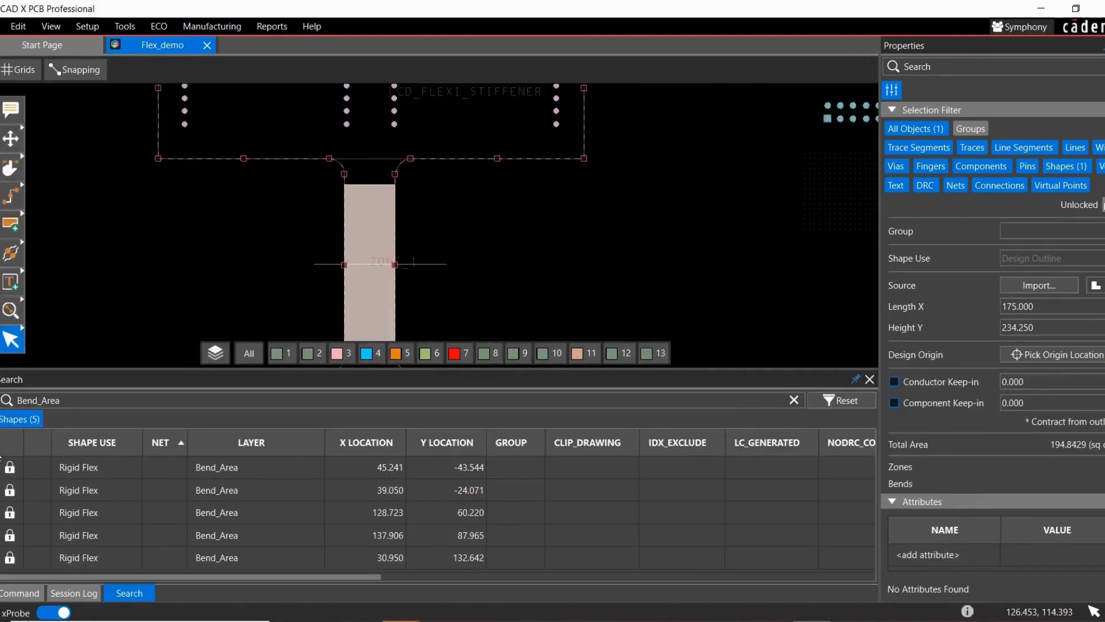
click(72, 470)
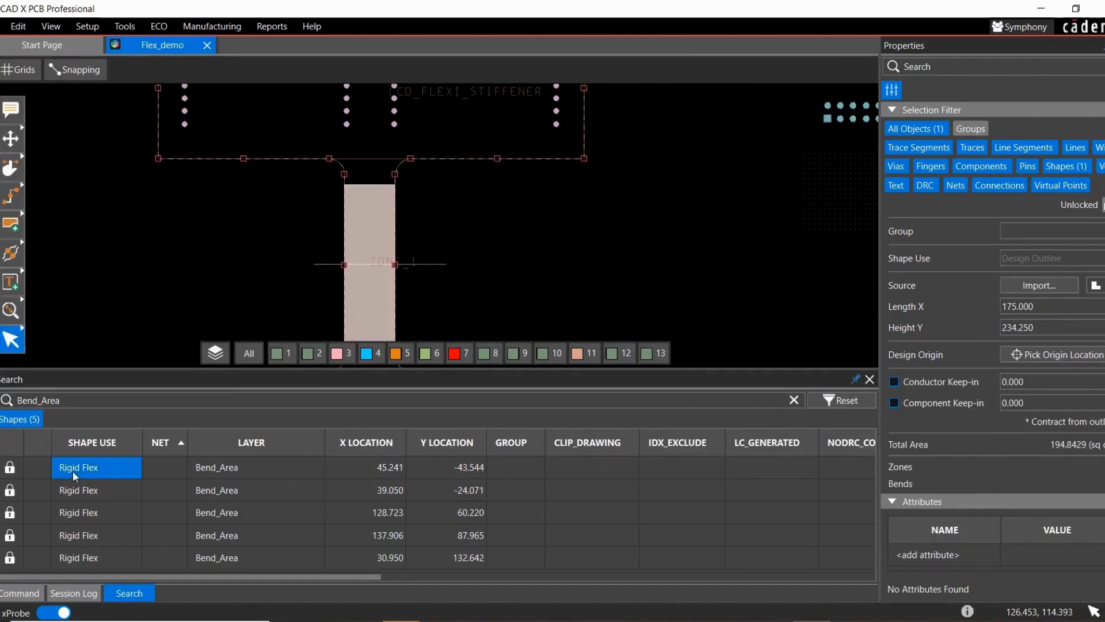
click(92, 496)
click(89, 538)
click(78, 559)
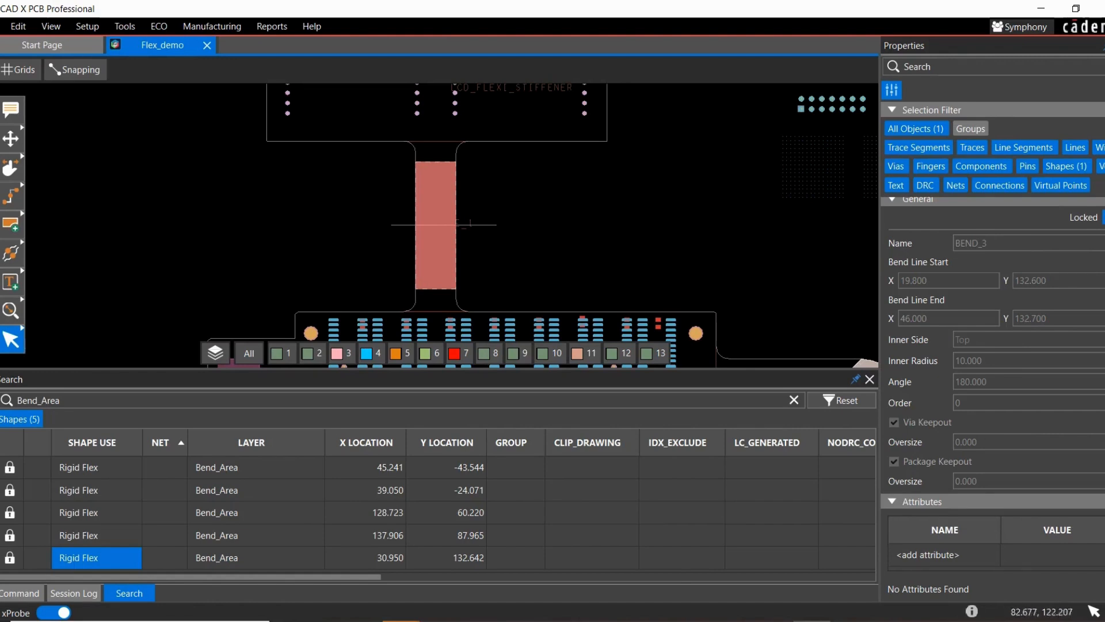
- Switch the display to 3D mode and preview the board folding along BEND_3, ending at 180 degrees
click(1, 71)
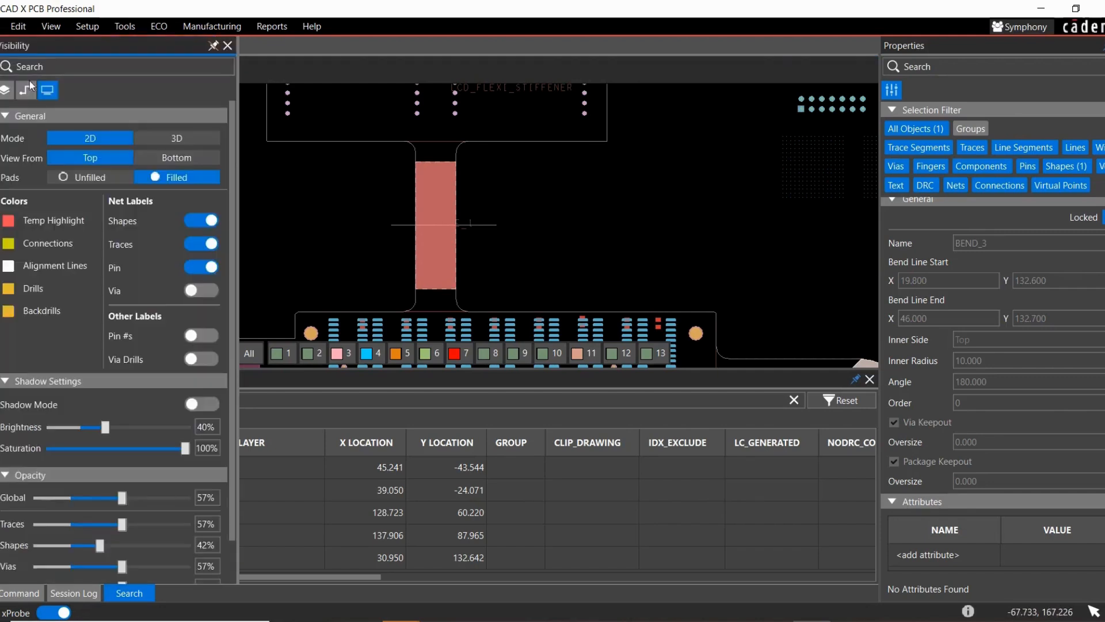
click(176, 139)
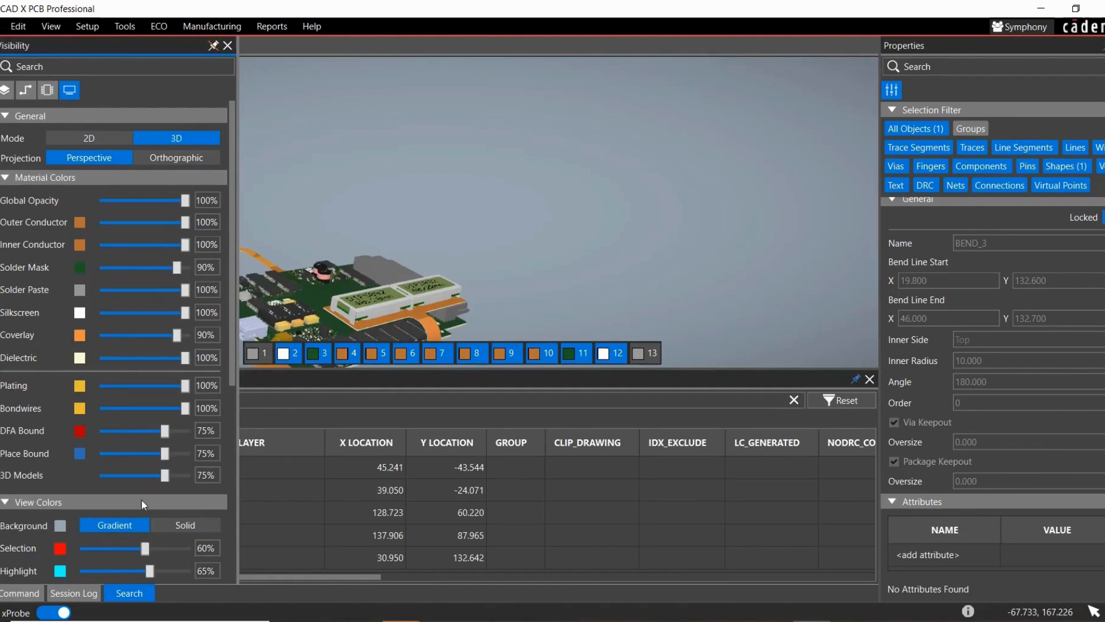
scroll(86, 530, down, 6)
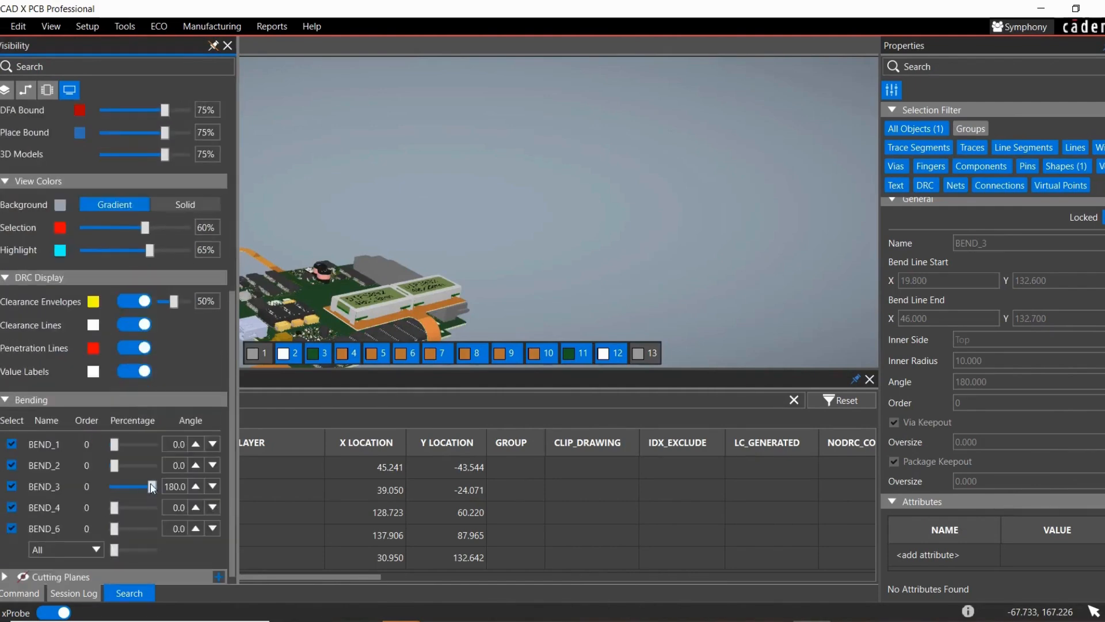
drag(153, 488, 175, 492)
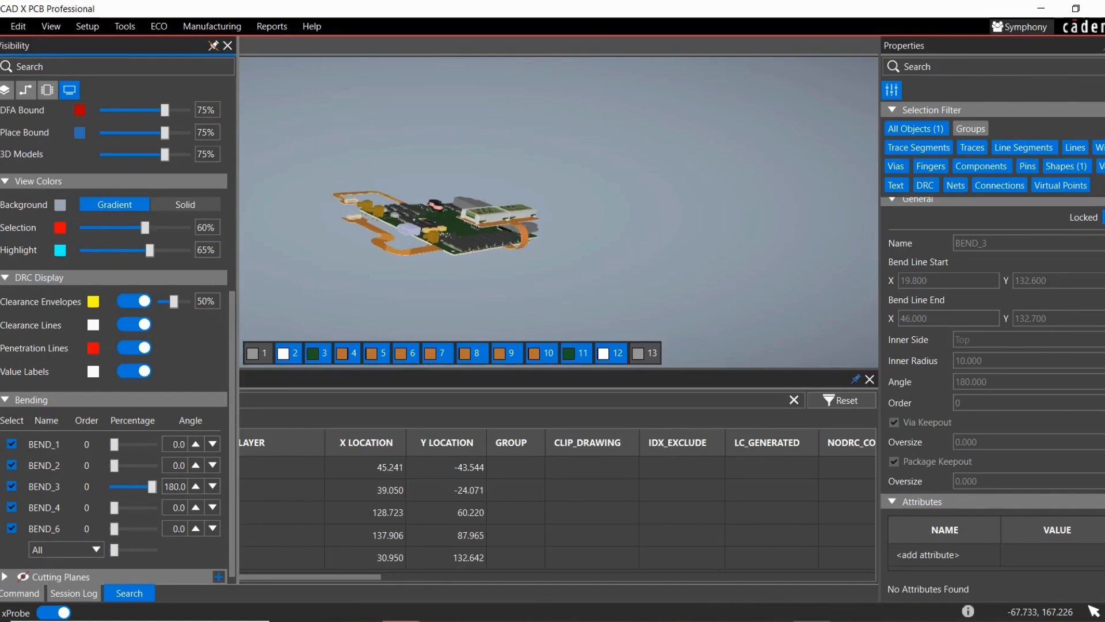
- Switch to the PowerPoint presentation to view the Flex slide on bend area and coverlay DRC violations
click(852, 621)
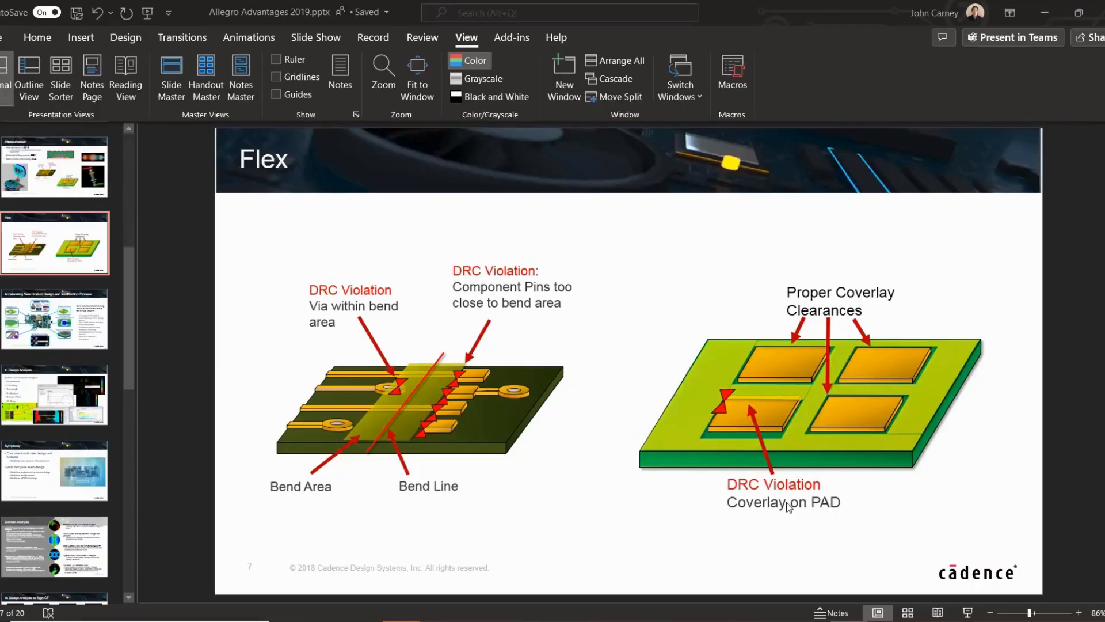